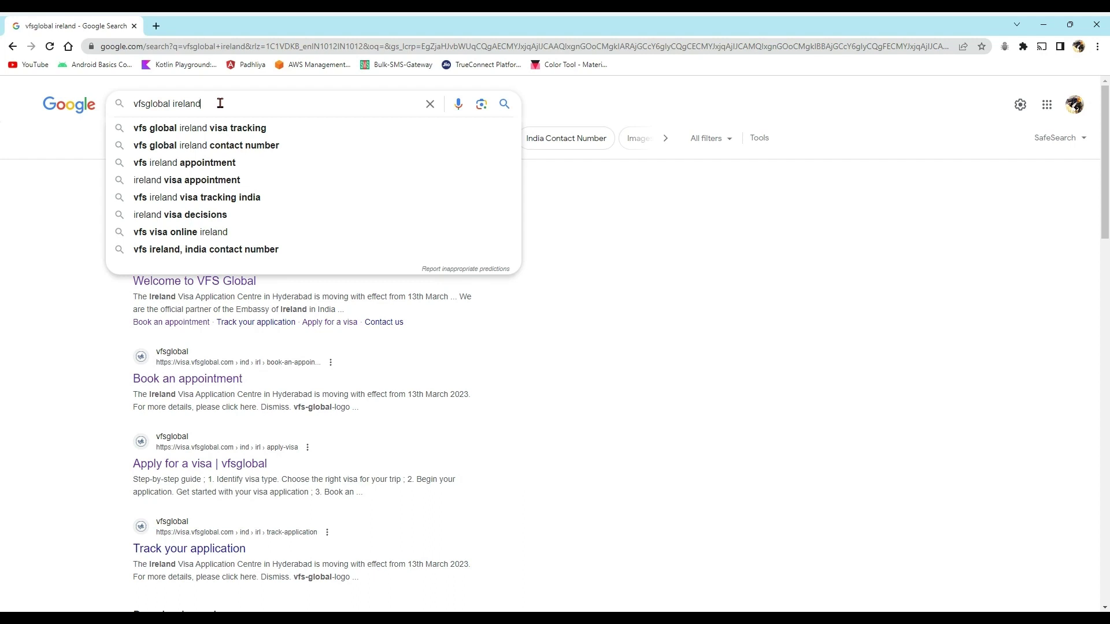
- Rerun the 'vfsglobal ireland' Google search so the full results list shows
left_click(599, 104)
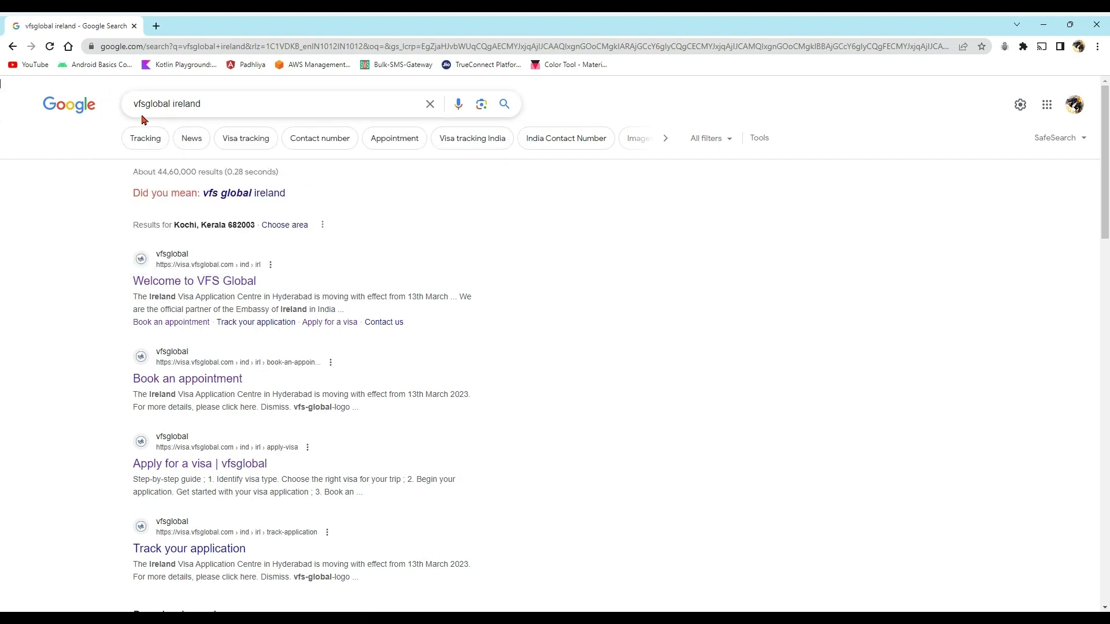
left_click_drag(231, 107, 47, 92)
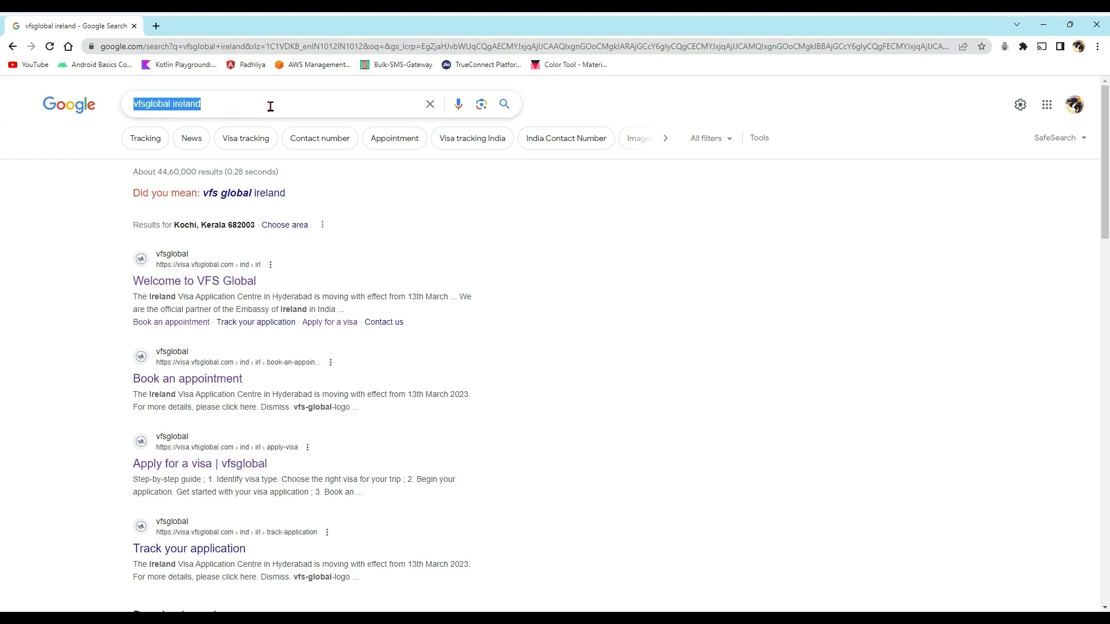
key("Return")
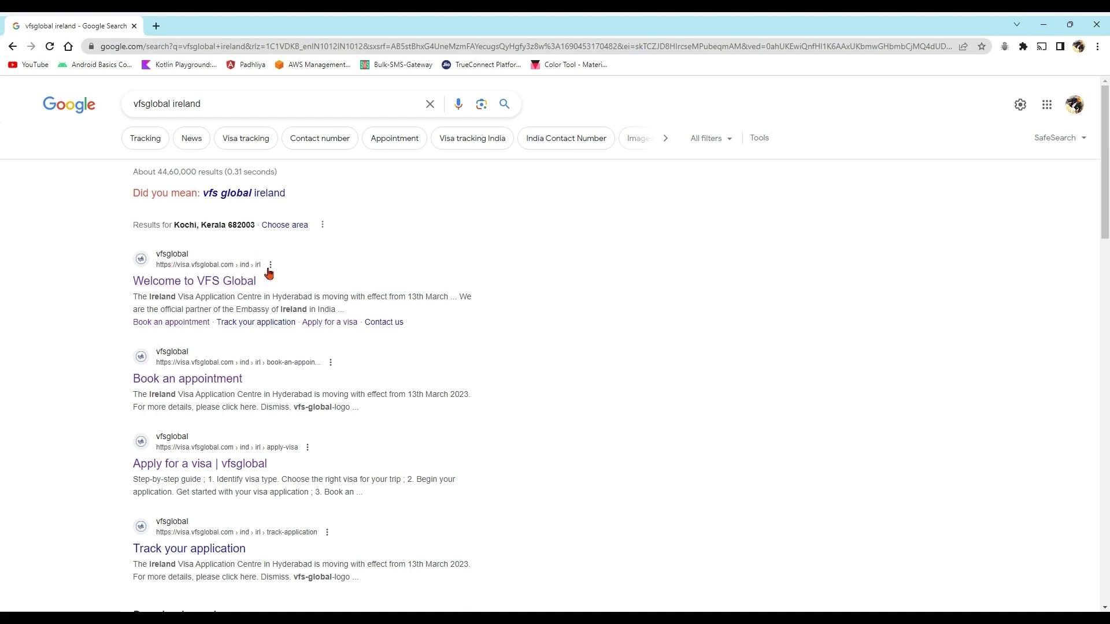
- Open the 'Welcome to VFS Global' result, browse its News list, and start 'Apply for a visa'
left_click(194, 286)
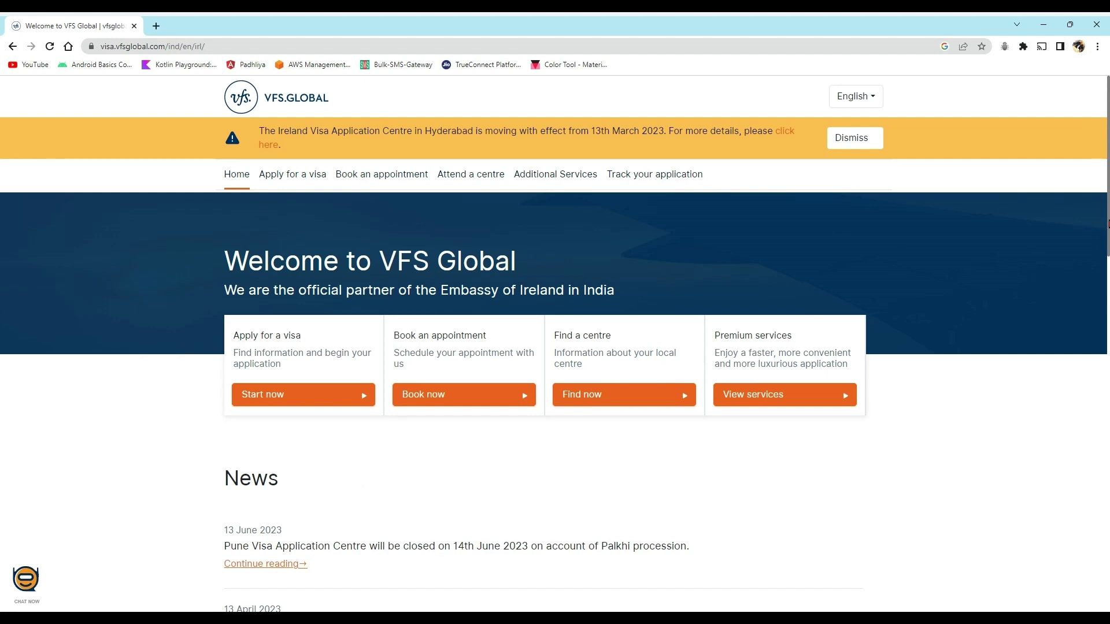
left_click_drag(1108, 222, 1102, 287)
left_click_drag(1100, 290, 1097, 314)
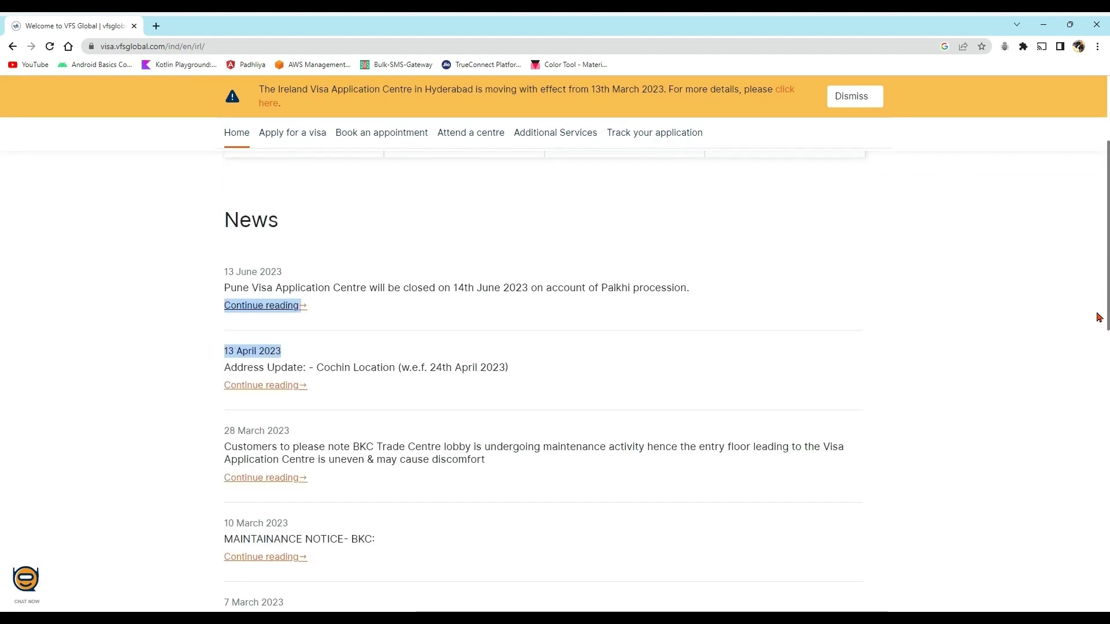
scroll(1090, 508, "down", 11)
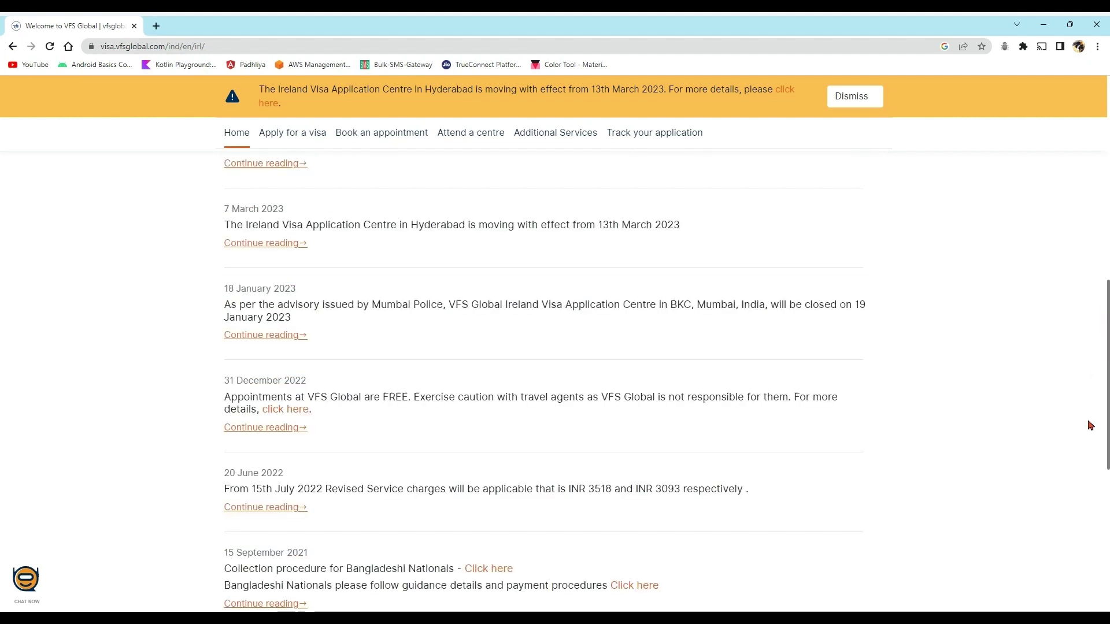
scroll(1078, 516, "up", 6)
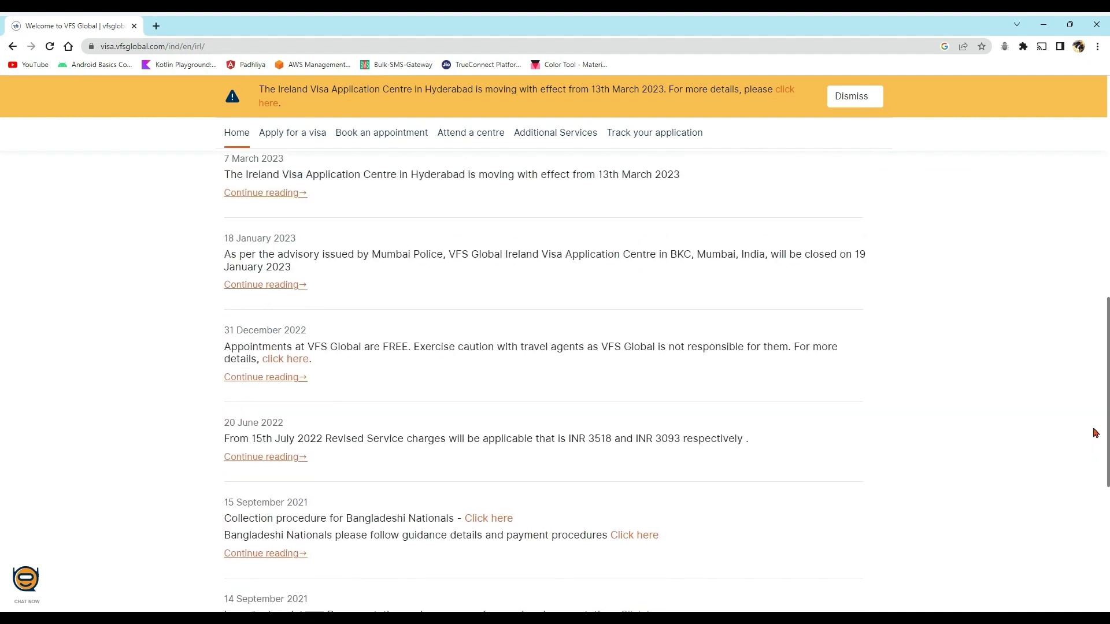
scroll(1107, 343, "up", 5)
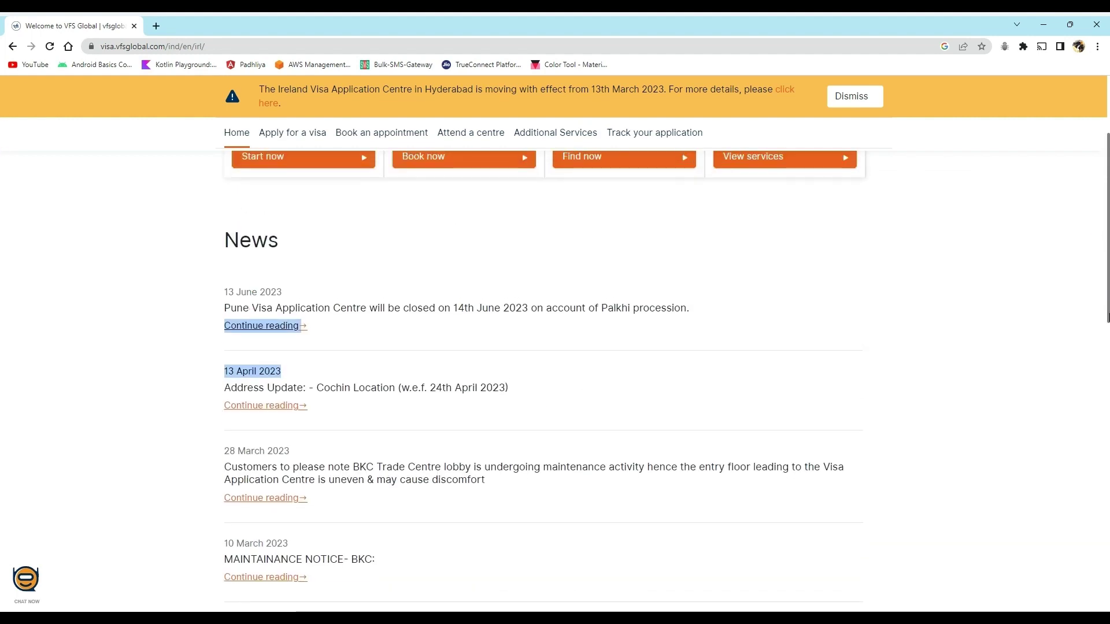
scroll(1107, 317, "up", 5)
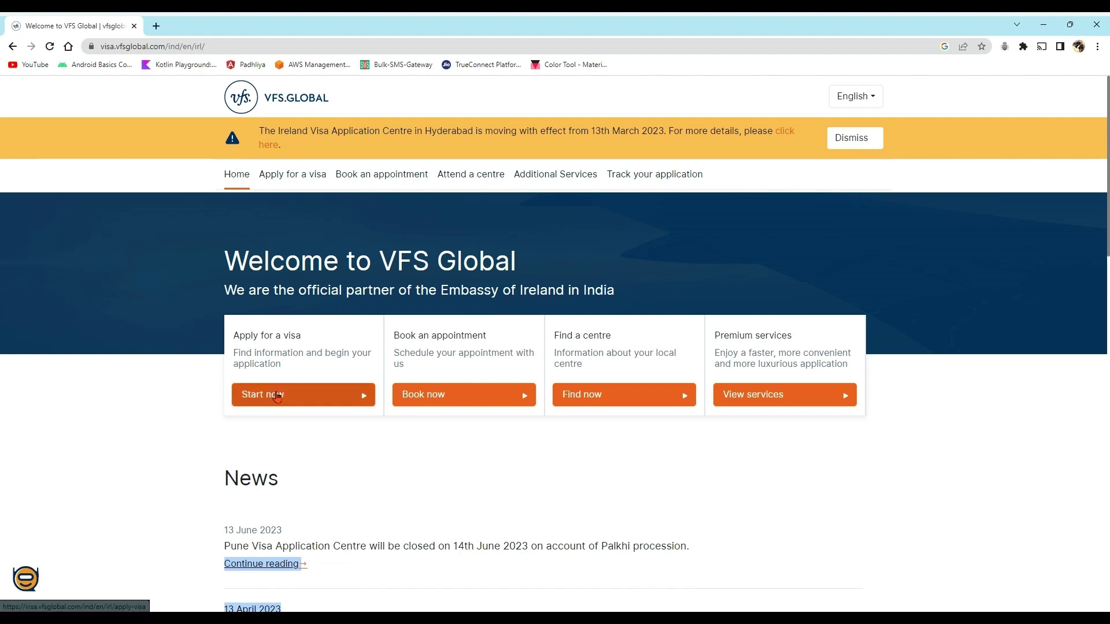
left_click(273, 395)
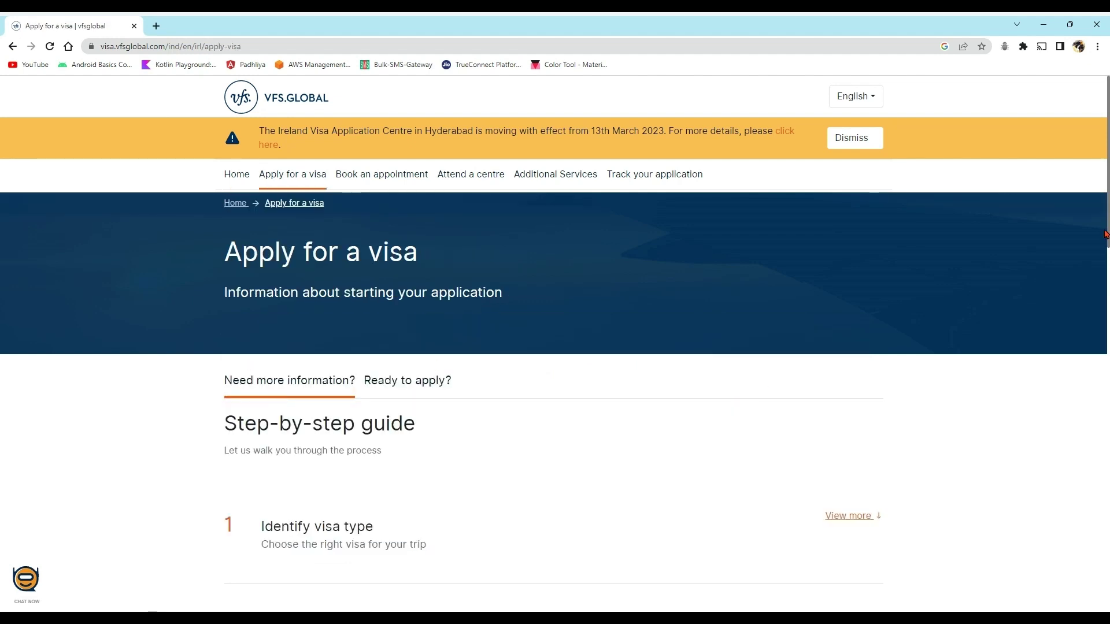
- Expand the 'Identify visa type' guide step and bring up options for its visa type link
scroll(941, 310, "down", 2)
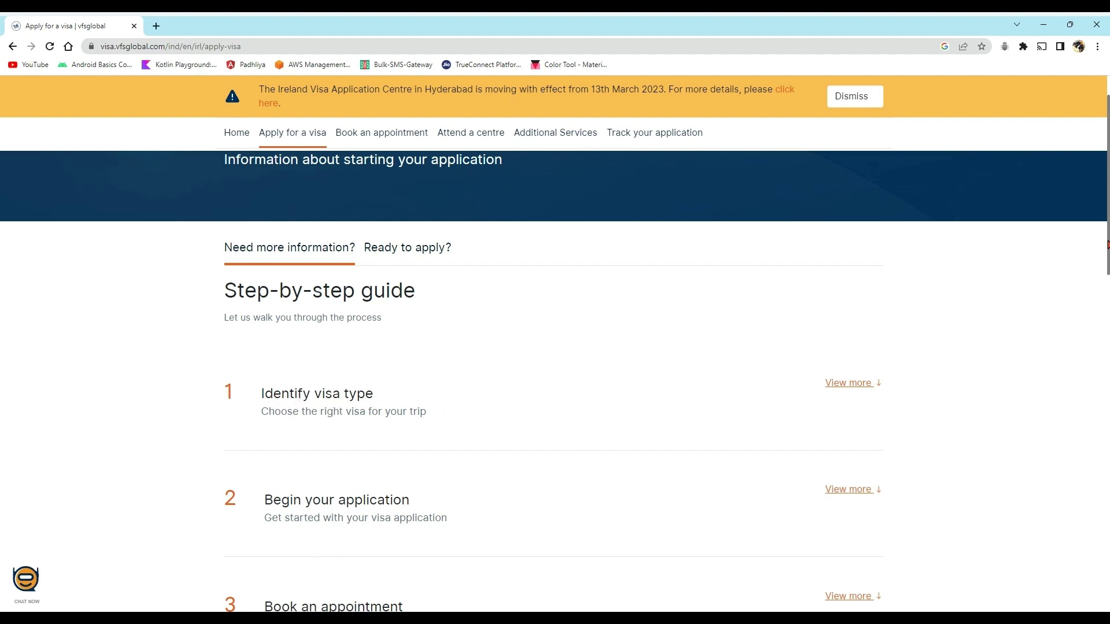
left_click_drag(1106, 245, 1099, 269)
left_click(957, 324)
scroll(638, 282, "down", 3)
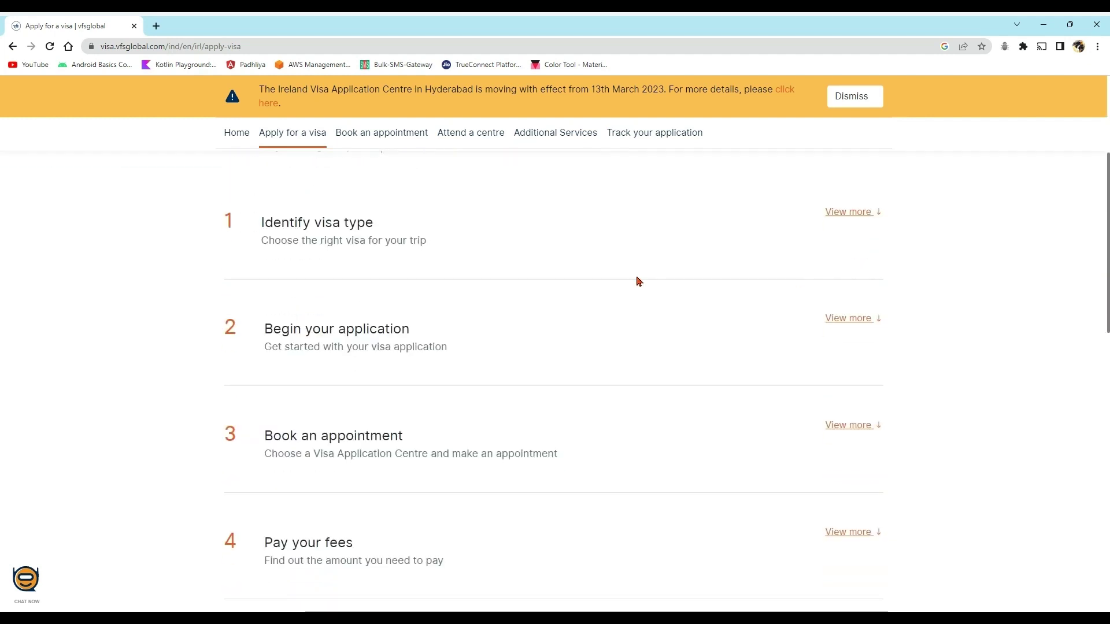
left_click(861, 212)
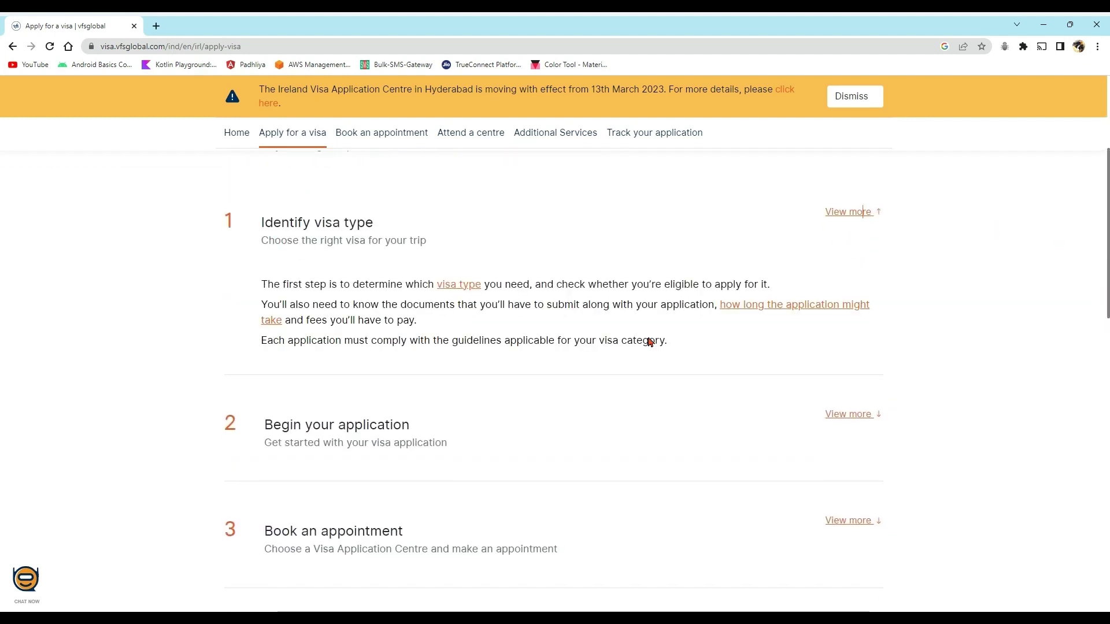
right_click(460, 289)
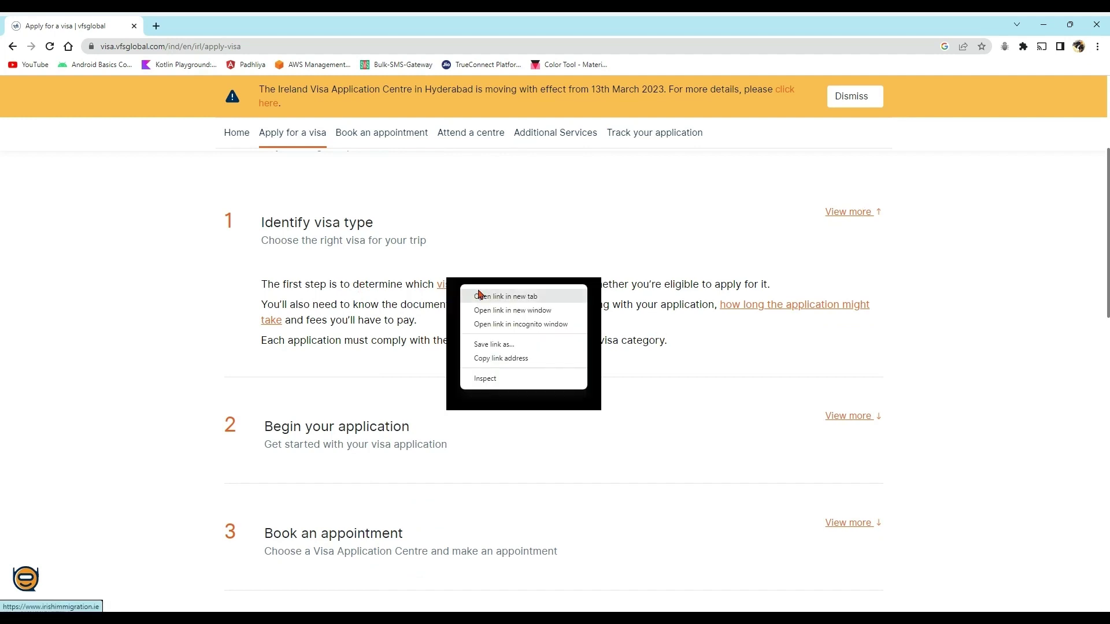
- Open the visa type link in a new tab, browse the Immigration Service site, then return to VFS
left_click(480, 295)
left_click(195, 28)
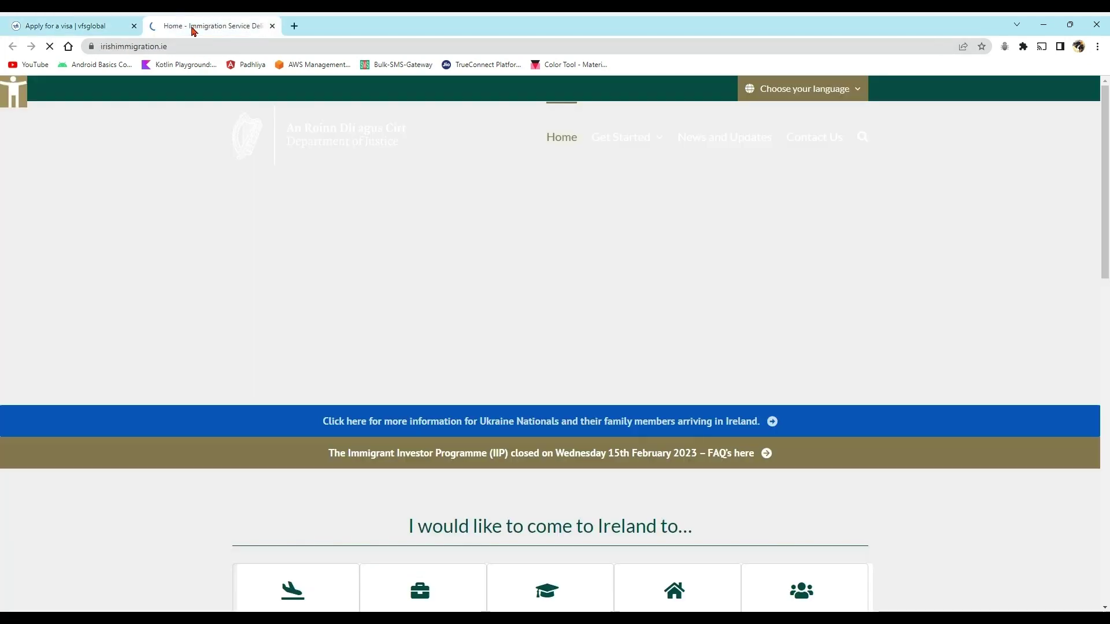
scroll(1105, 163, "down", 3)
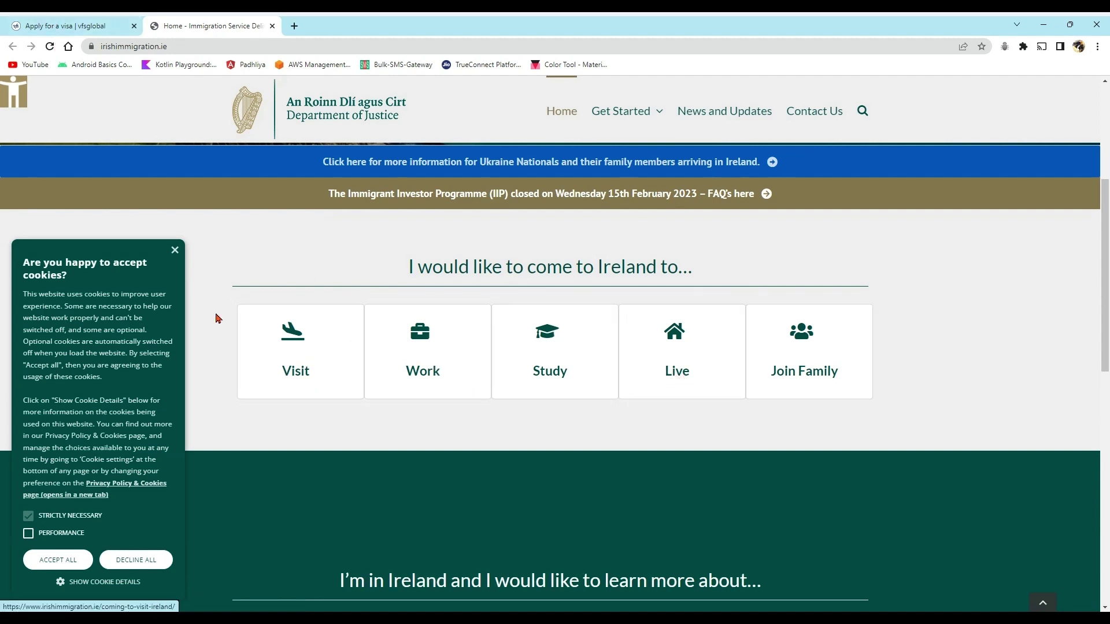
left_click(45, 27)
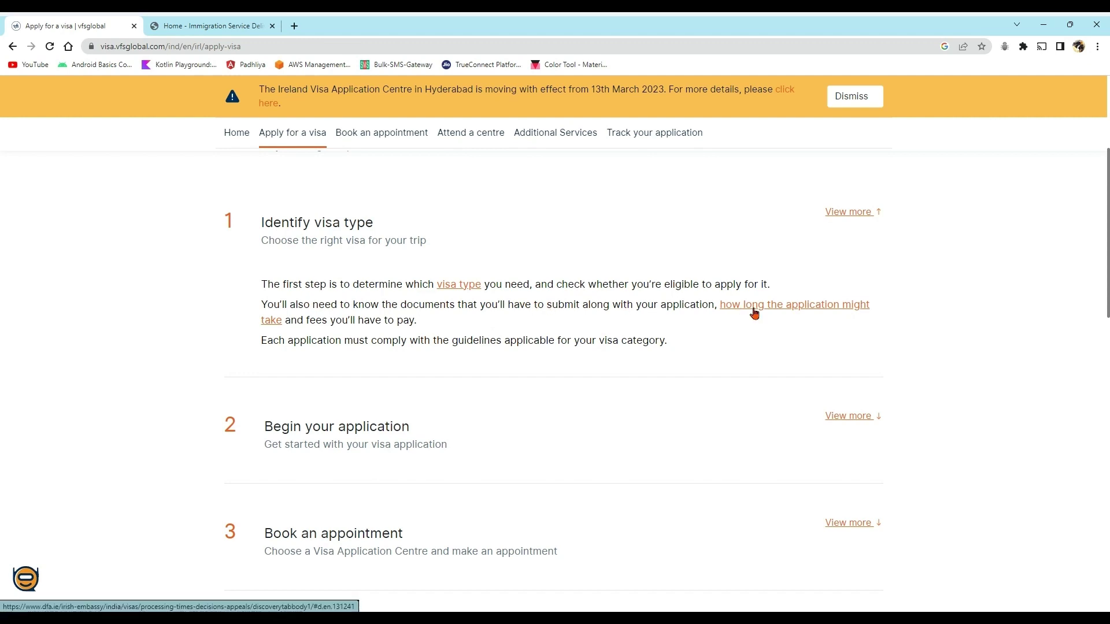
- Open DFA Ireland's processing times page in a new tab, review its transit tables, then return to VFS
right_click(797, 306)
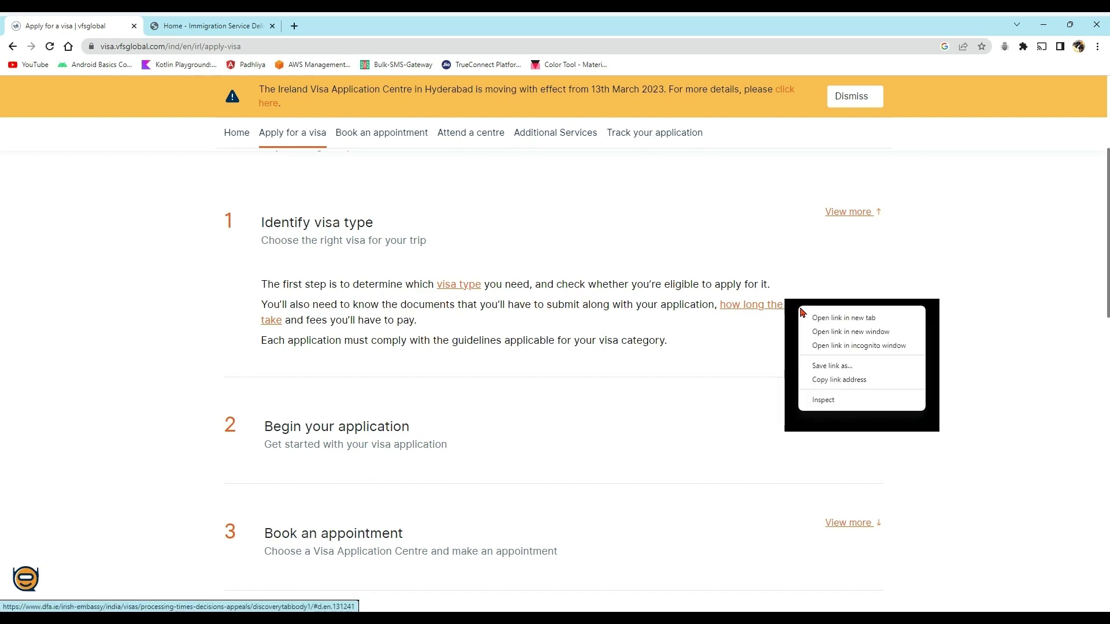
left_click(811, 315)
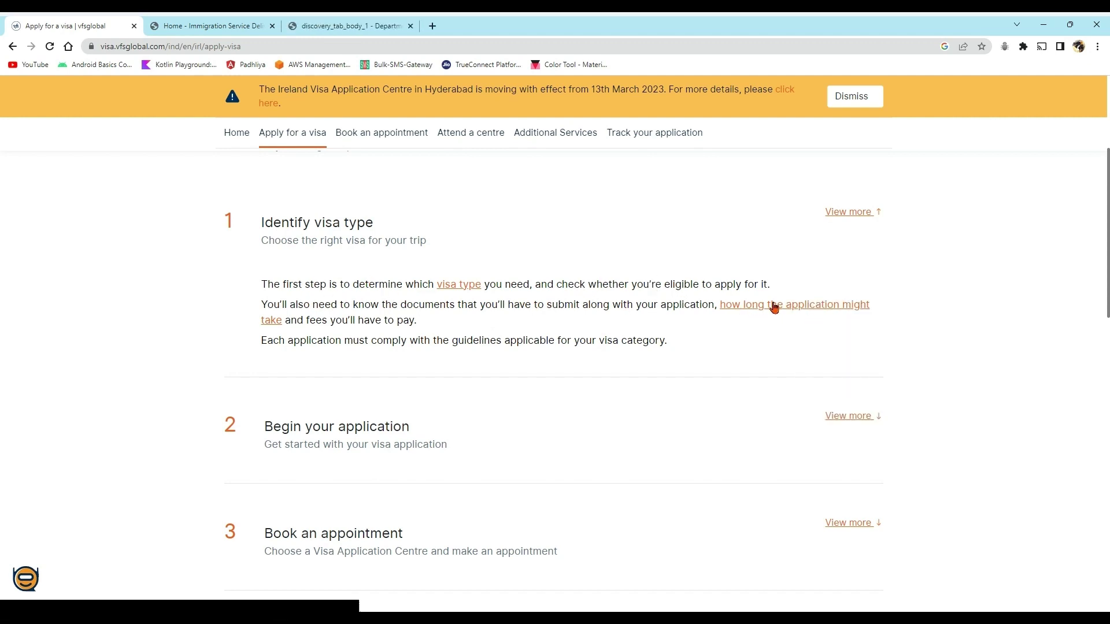
left_click(349, 29)
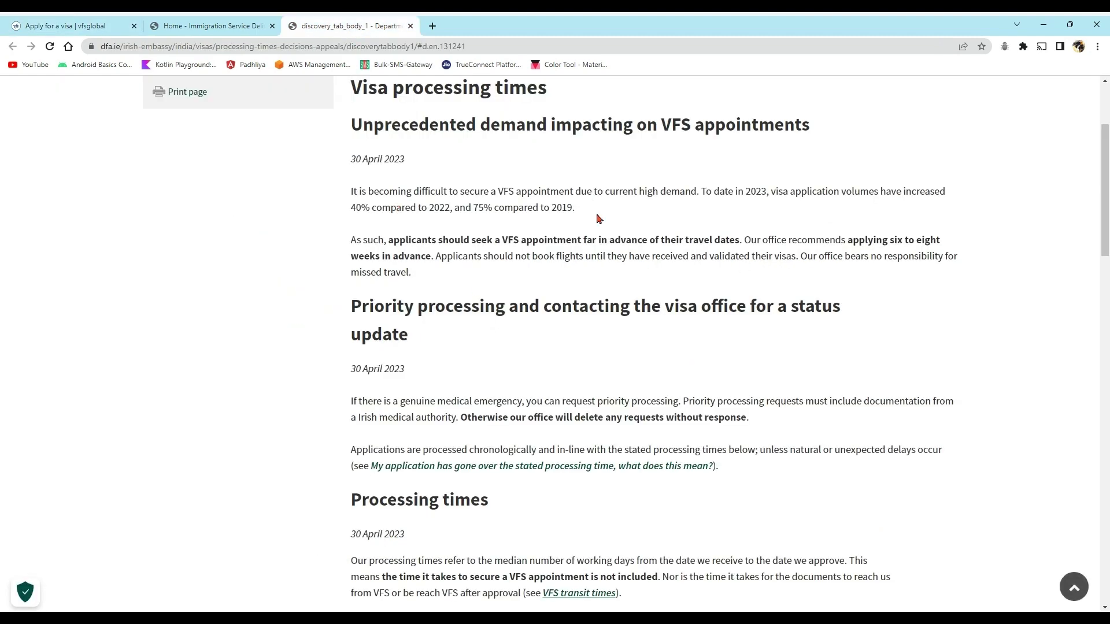
left_click_drag(1104, 181, 1104, 287)
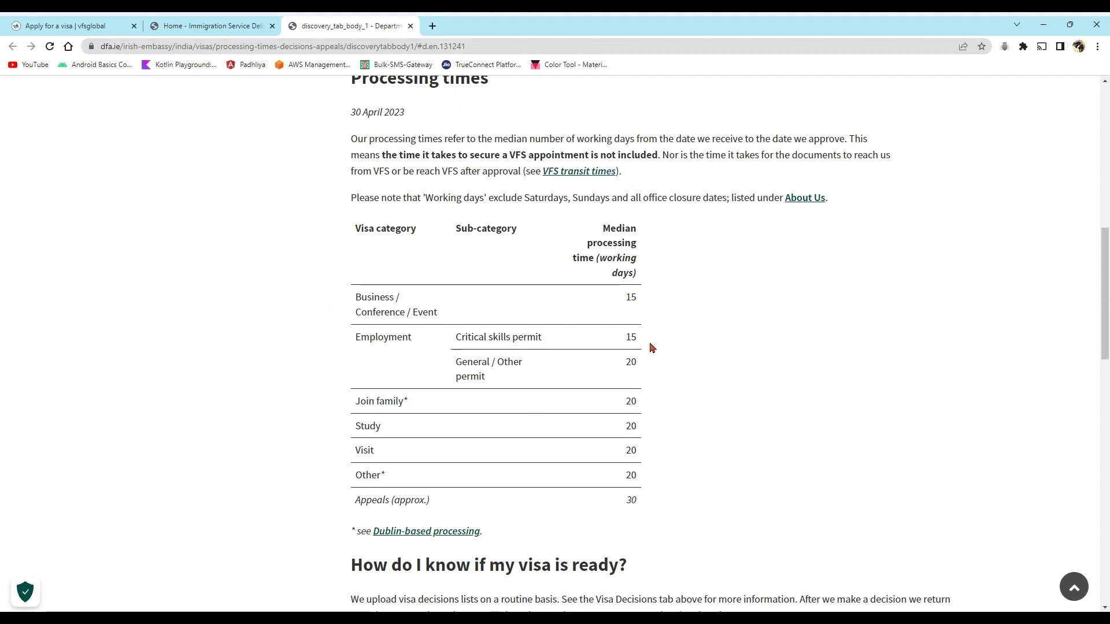
left_click_drag(1101, 266, 1096, 368)
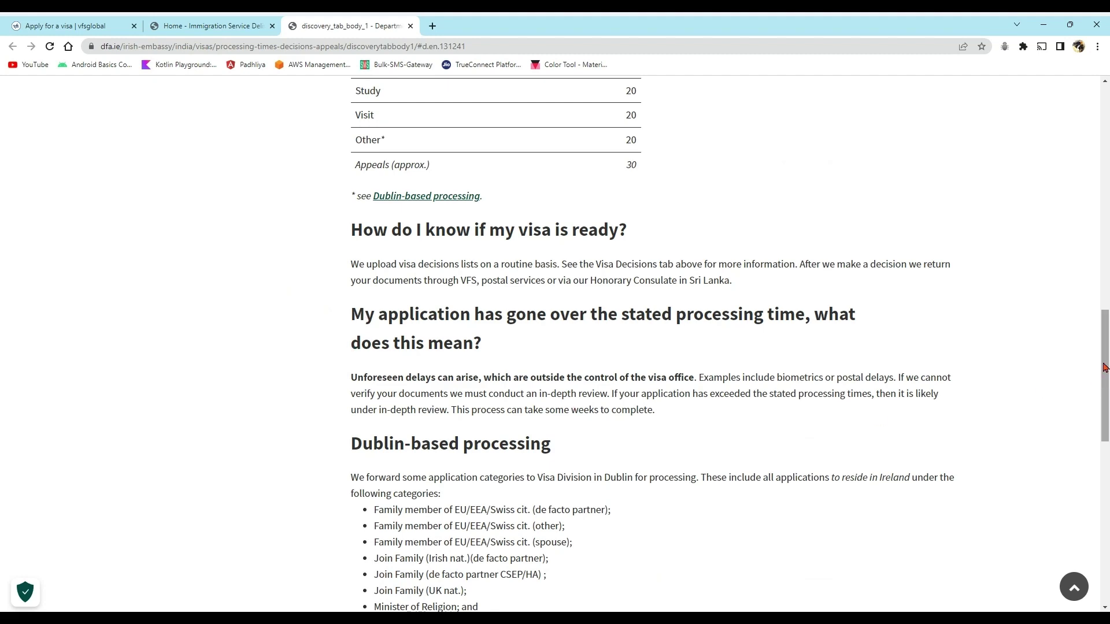
left_click_drag(1104, 368, 1087, 527)
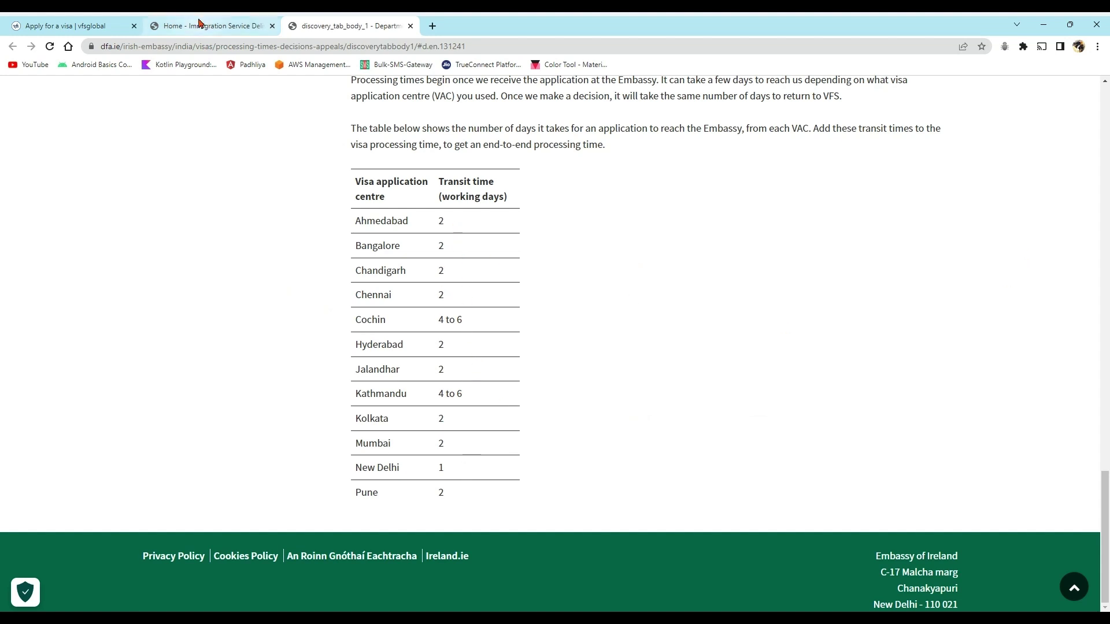
left_click(48, 31)
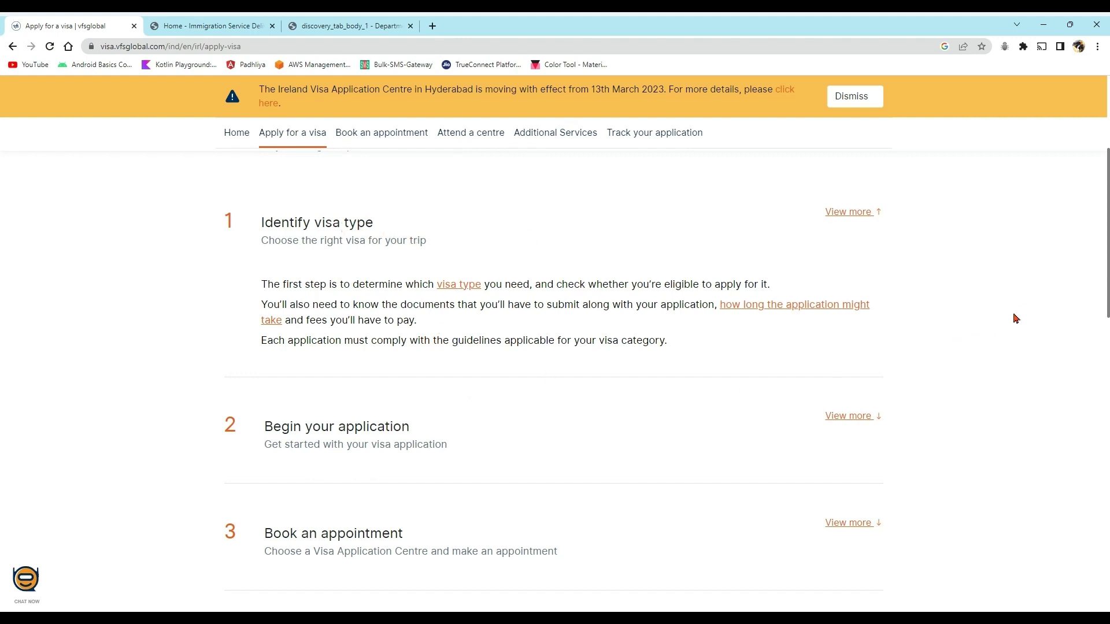
- Expand 'Begin your application' and open its Irish Naturalisation and Immigration Service link in a new tab
scroll(809, 358, "down", 1)
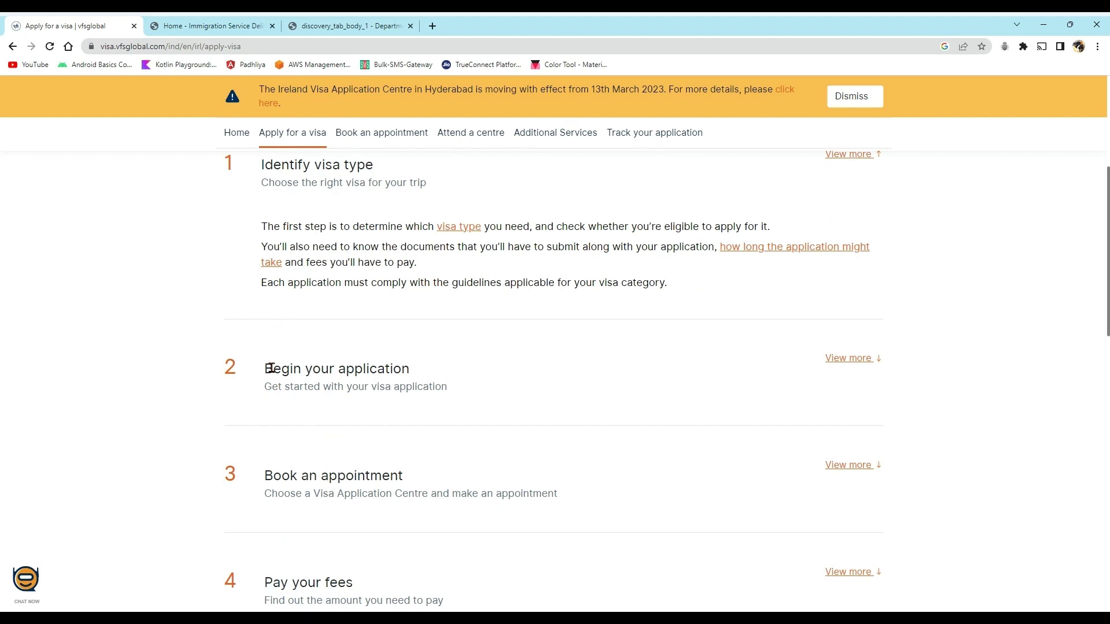
left_click(843, 360)
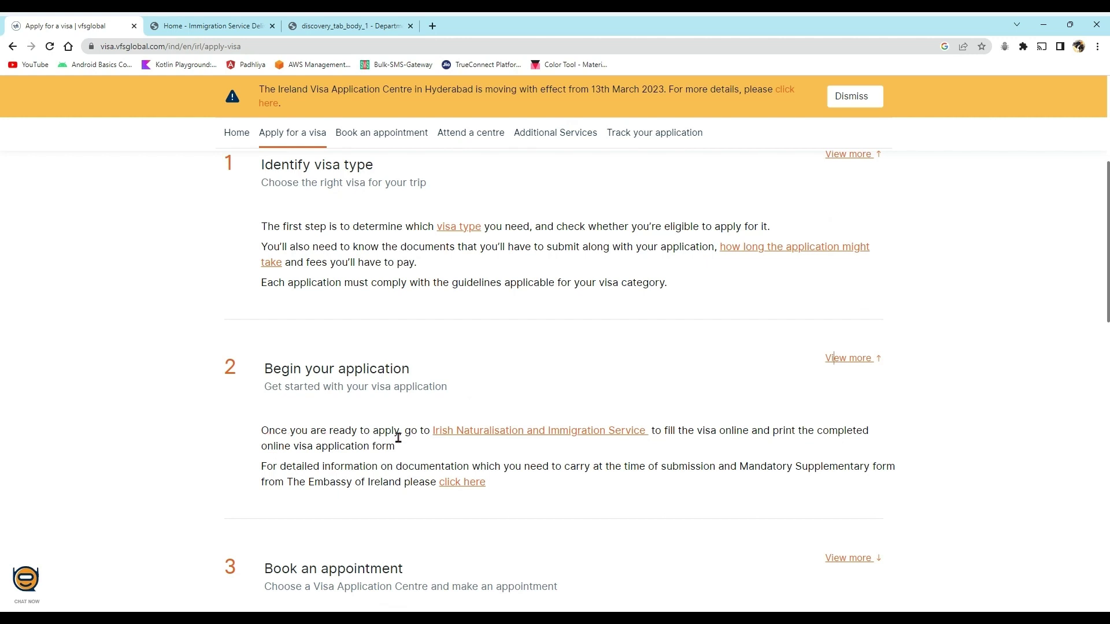
right_click(505, 437)
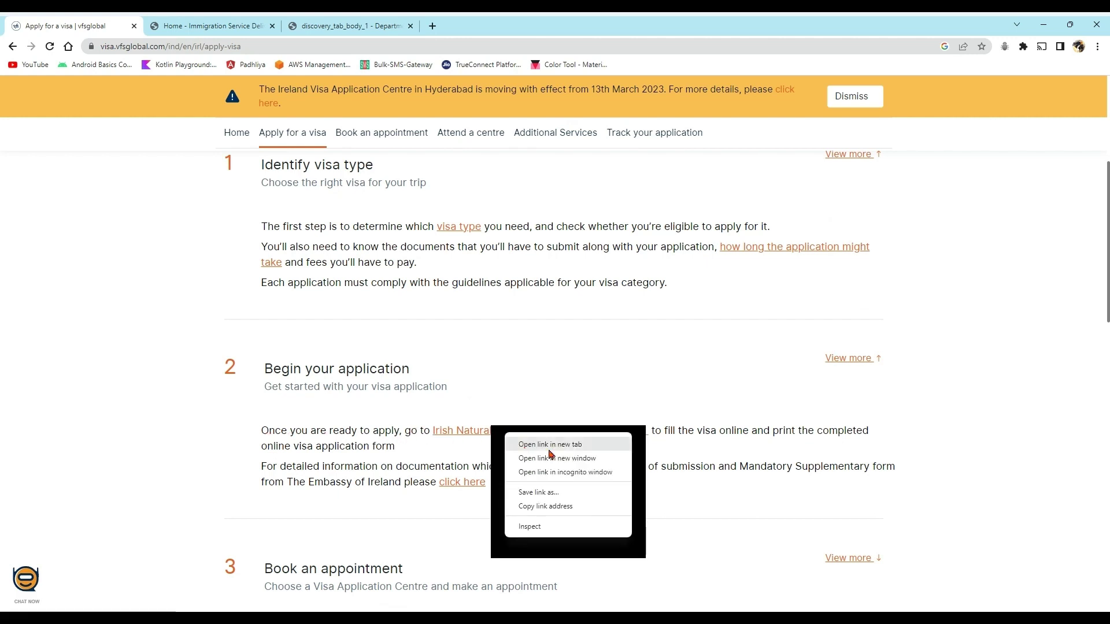
left_click(531, 445)
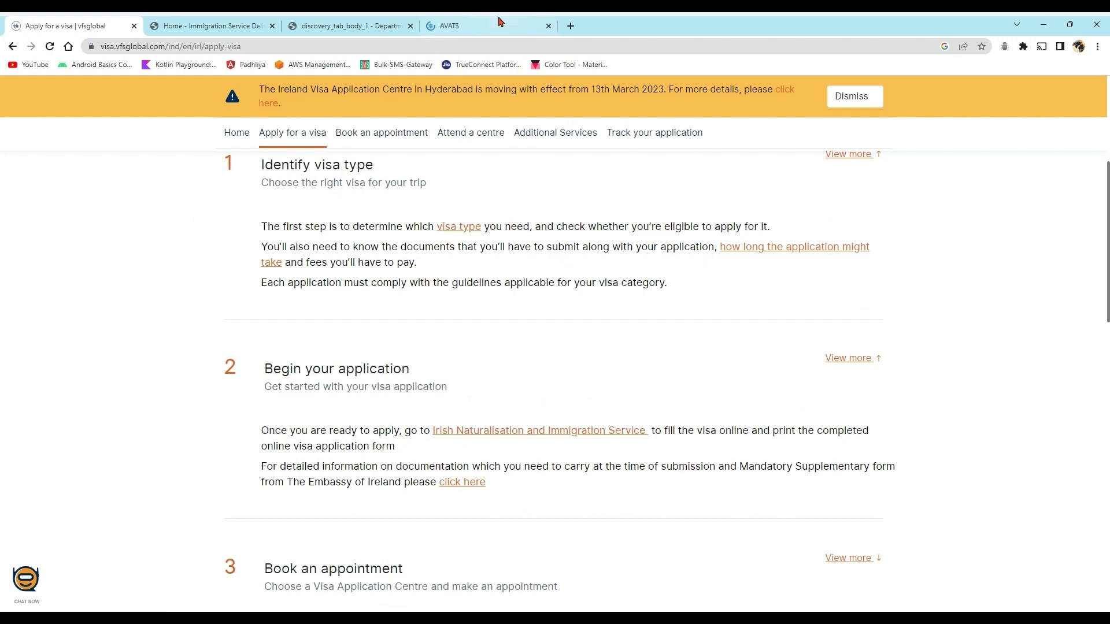
- Switch to the AVATS tab showing the online application welcome page
left_click(467, 29)
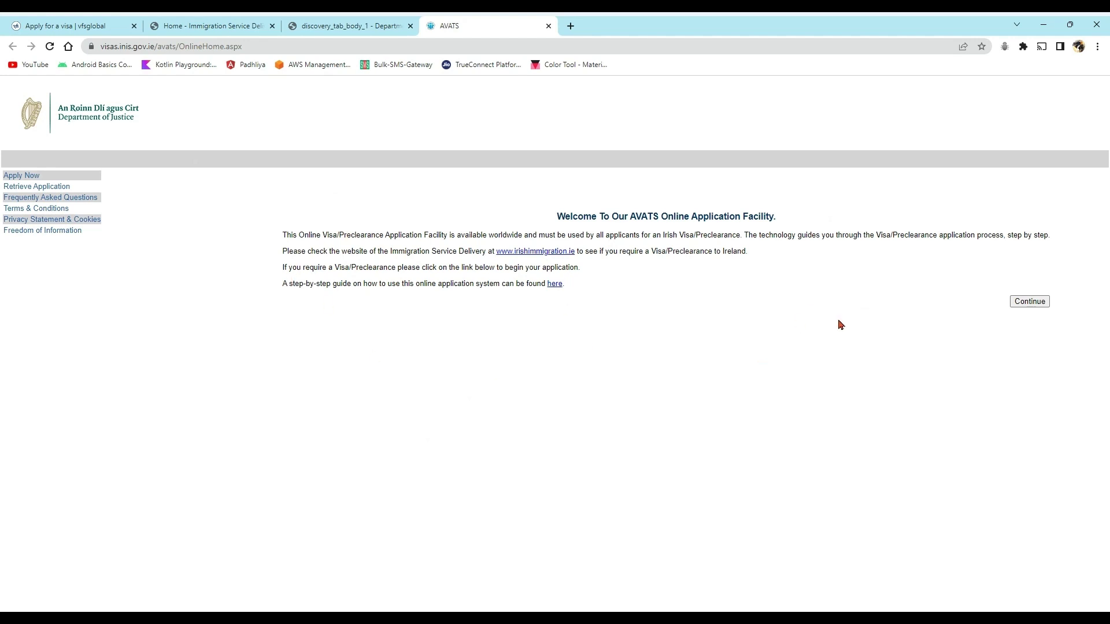
- Continue to the before-you-apply notes, read through them, and open the AVATS Online Application Form
left_click(1024, 305)
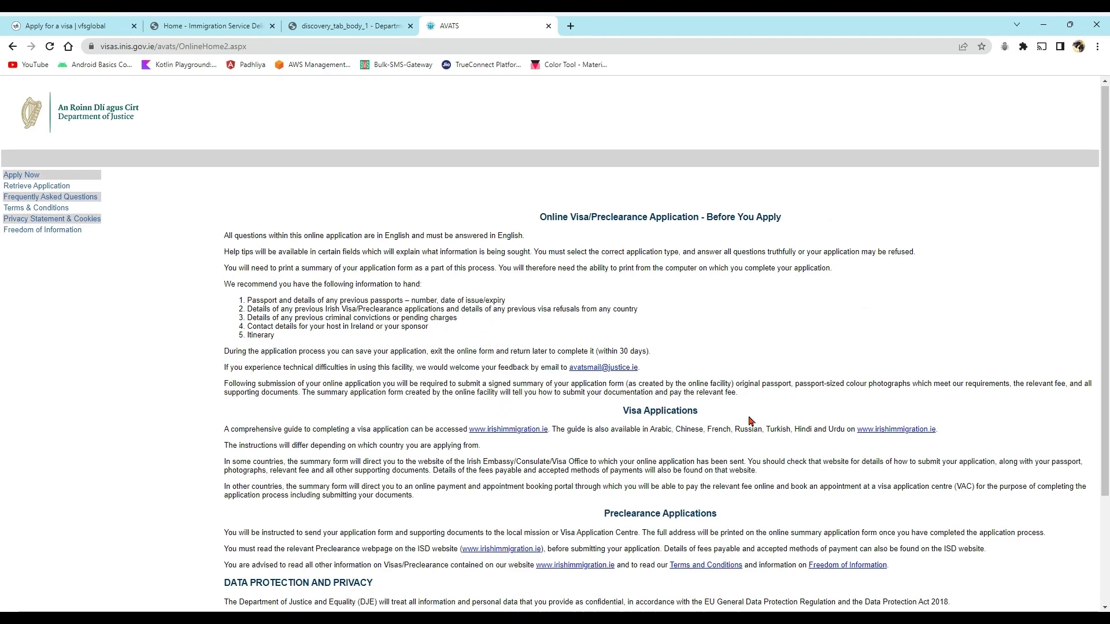
scroll(682, 473, "down", 1)
scroll(714, 472, "down", 1)
scroll(715, 472, "down", 1)
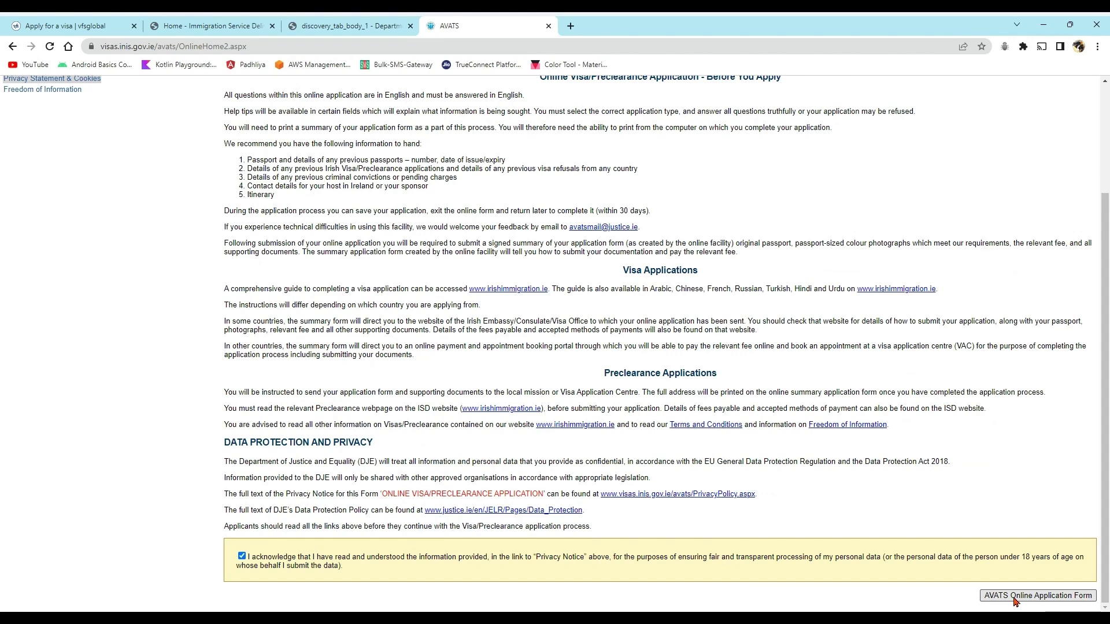
left_click(1015, 599)
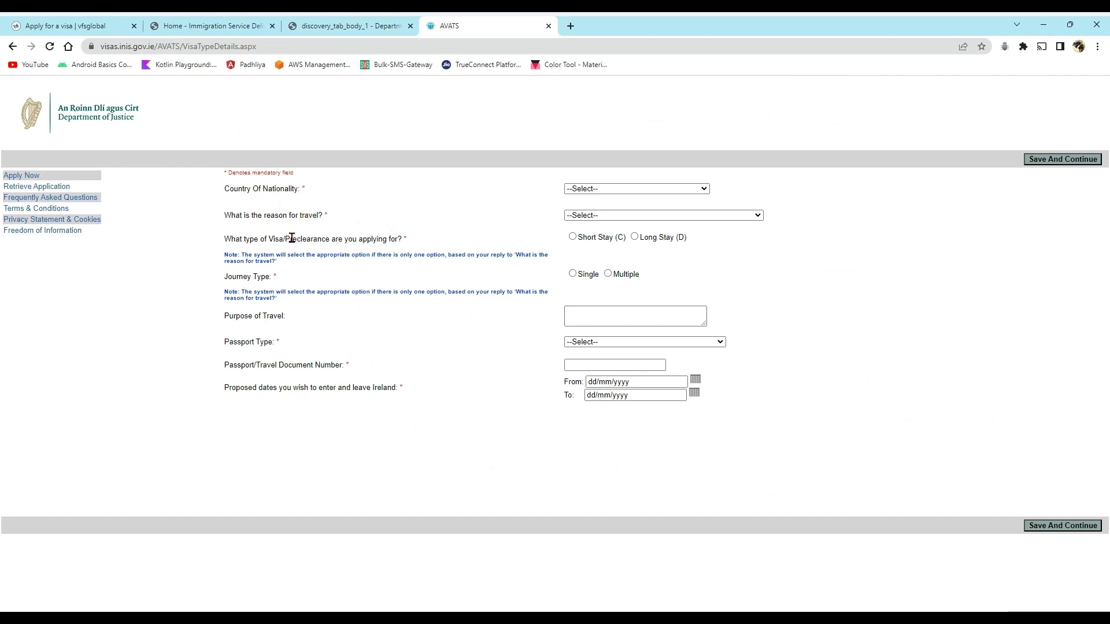
- Set nationality to India, reason to Employment, visa type Long Stay (D), journey type Single
left_click(571, 191)
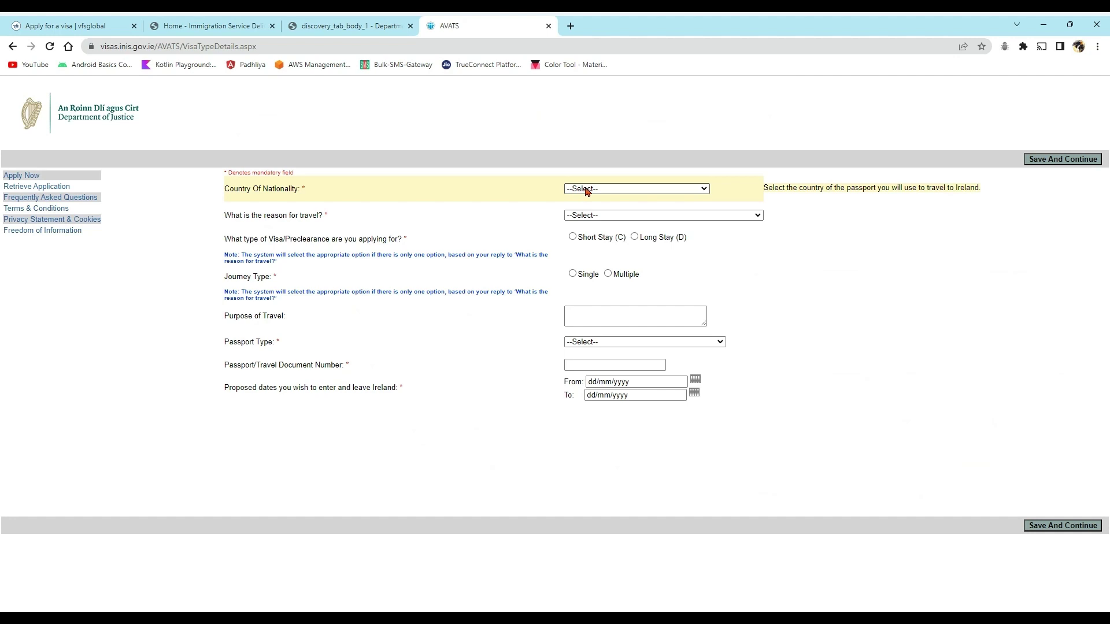
type("in")
key("Return")
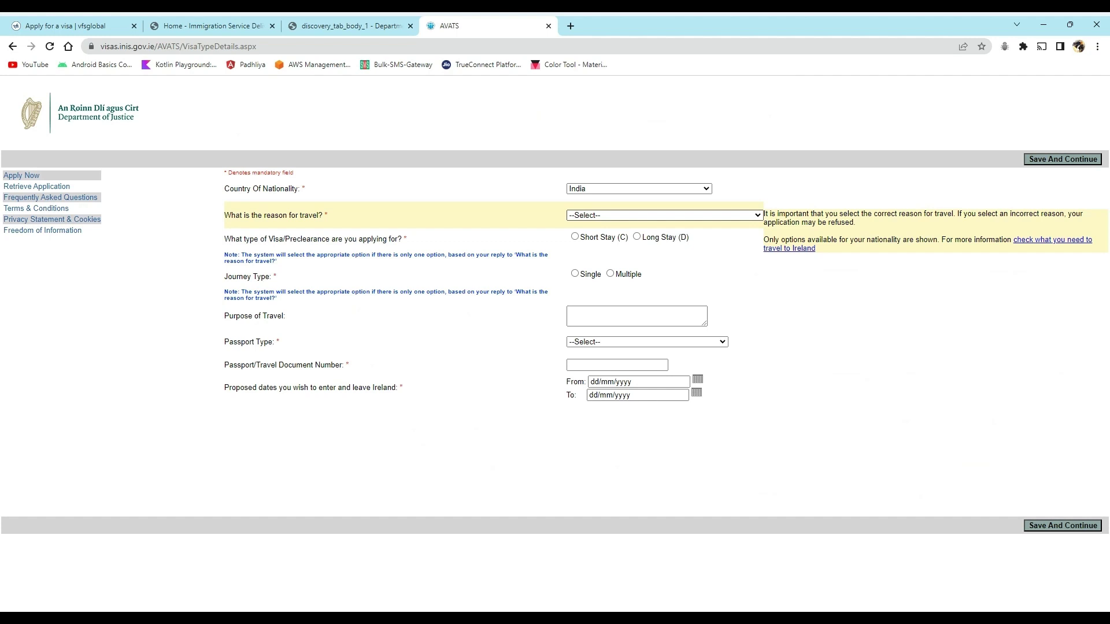
type("ent")
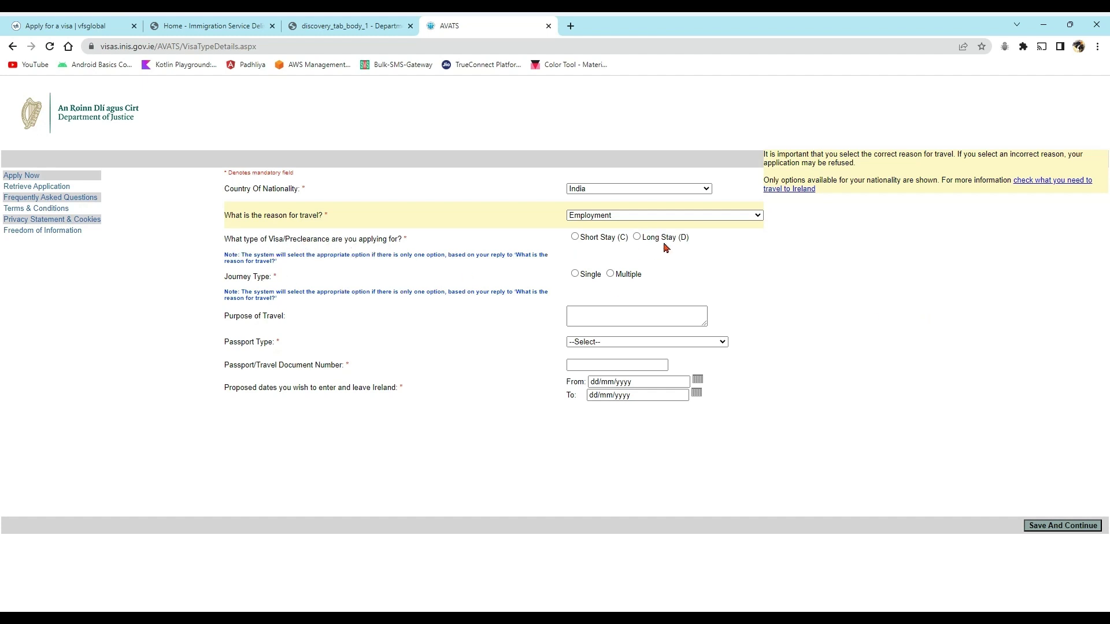
left_click(637, 238)
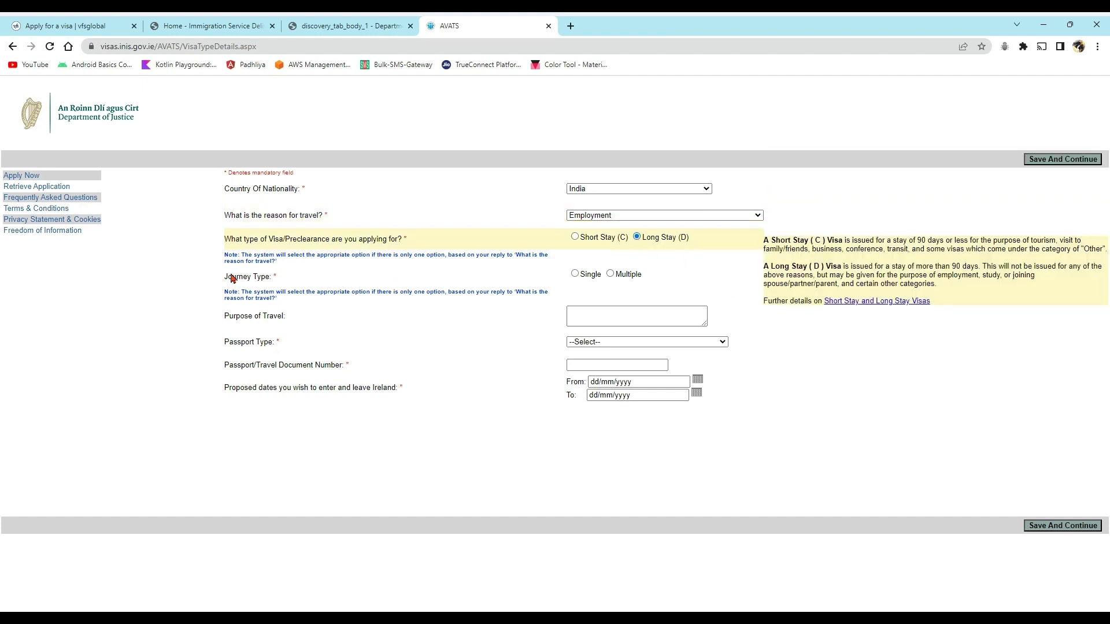
left_click(575, 274)
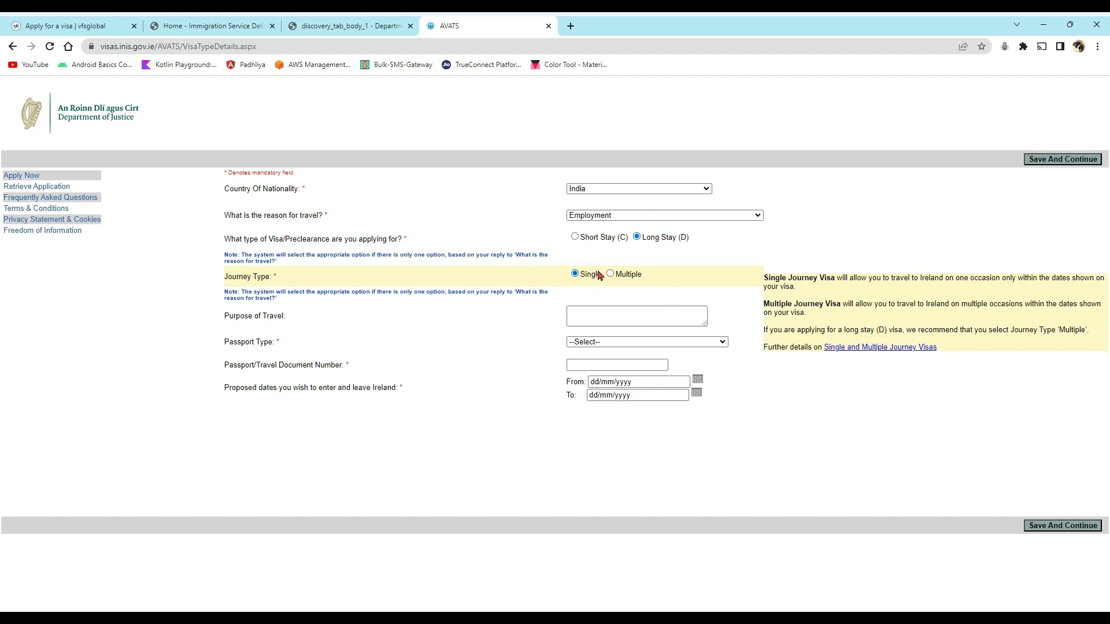
left_click(594, 317)
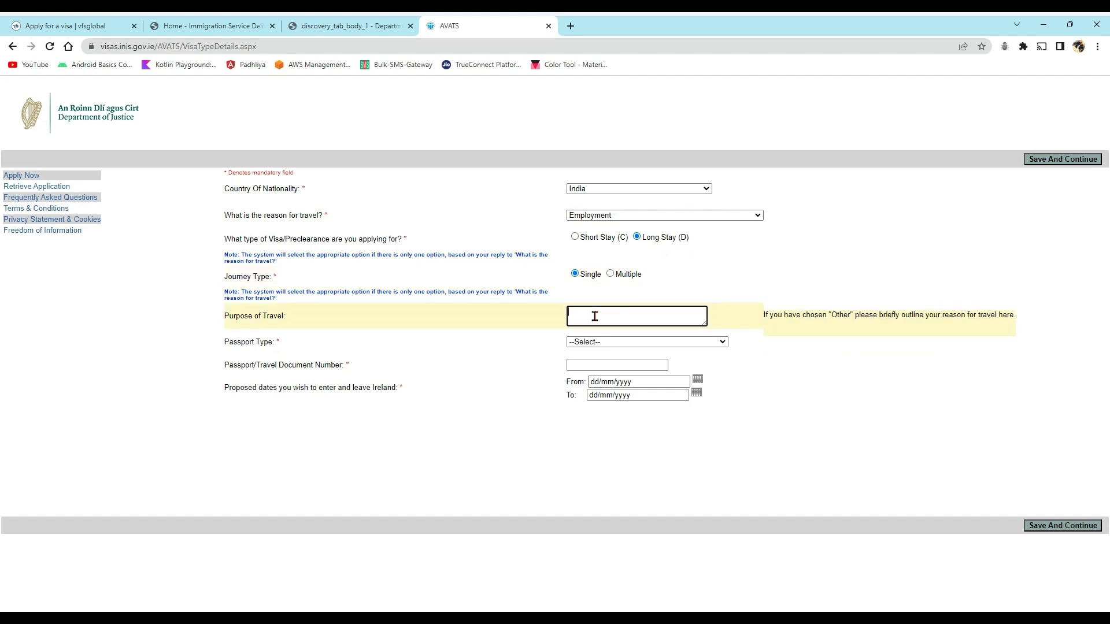
- Choose National Passport as the passport type and move to the passport number field
left_click(580, 347)
left_click(598, 370)
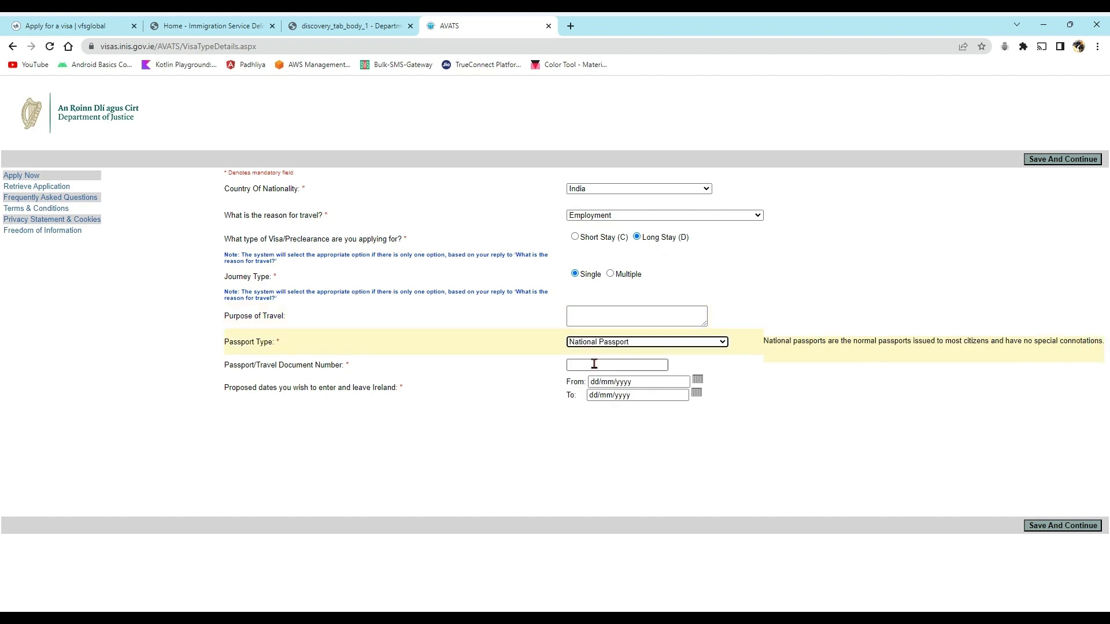
left_click(619, 365)
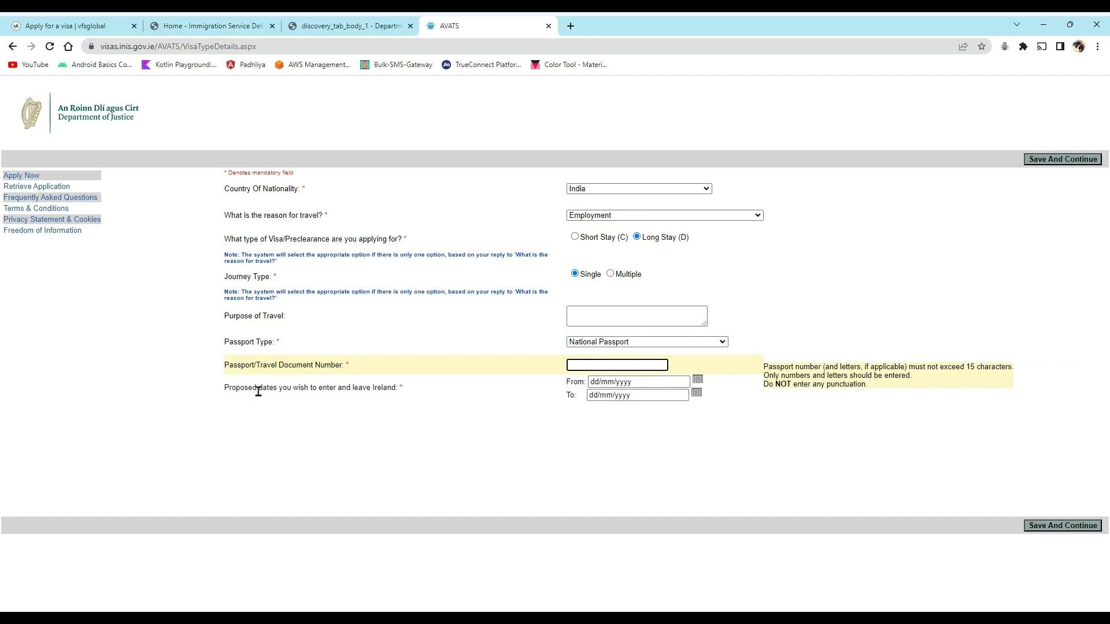
left_click_drag(258, 391, 371, 391)
left_click(315, 428)
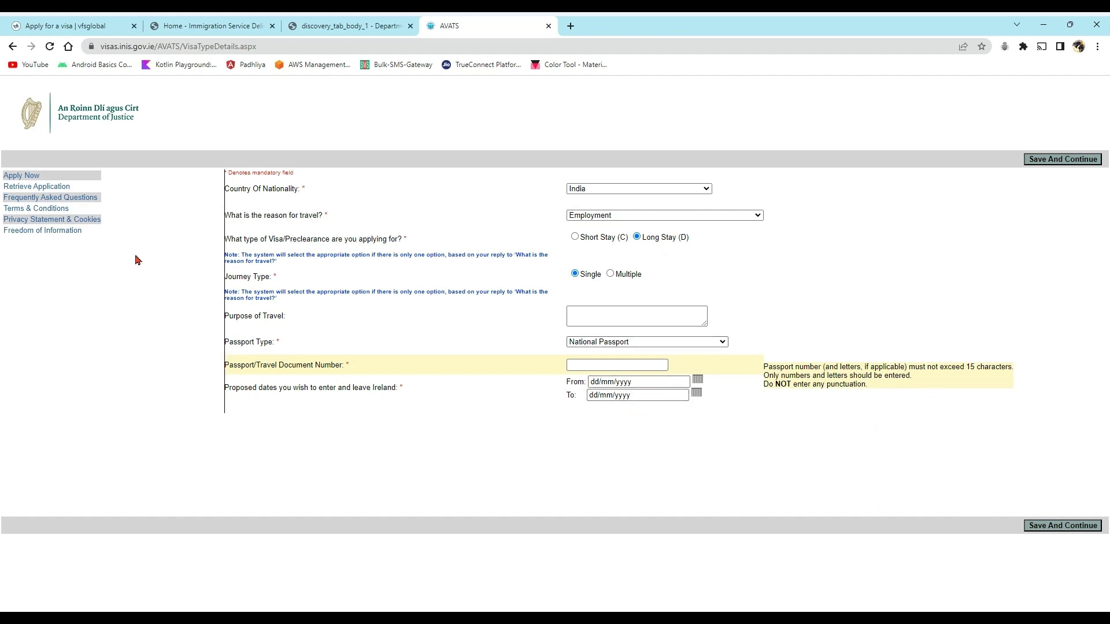
- Enter the passport number, pick 29 September 2023 as the From entry date, and save
left_click(599, 365)
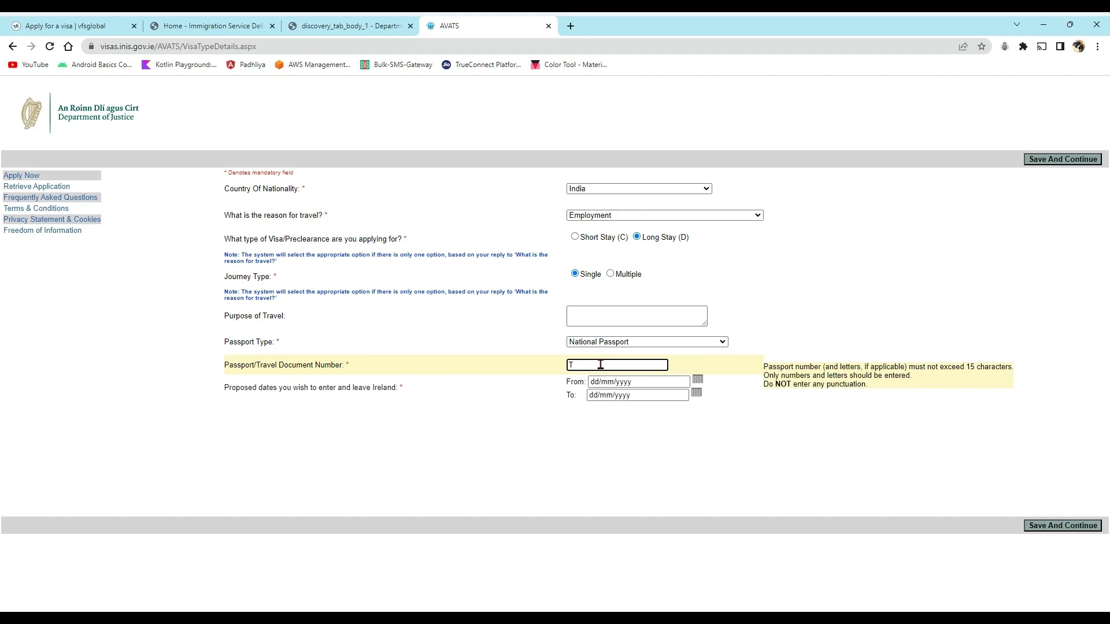
left_click(697, 381)
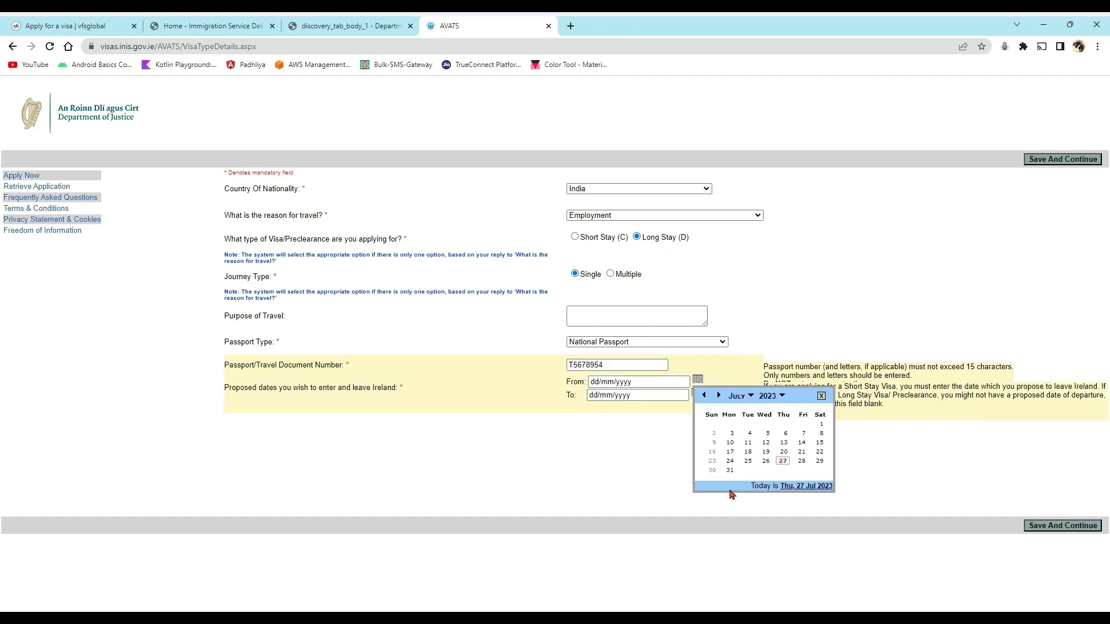
left_click(749, 396)
left_click(737, 499)
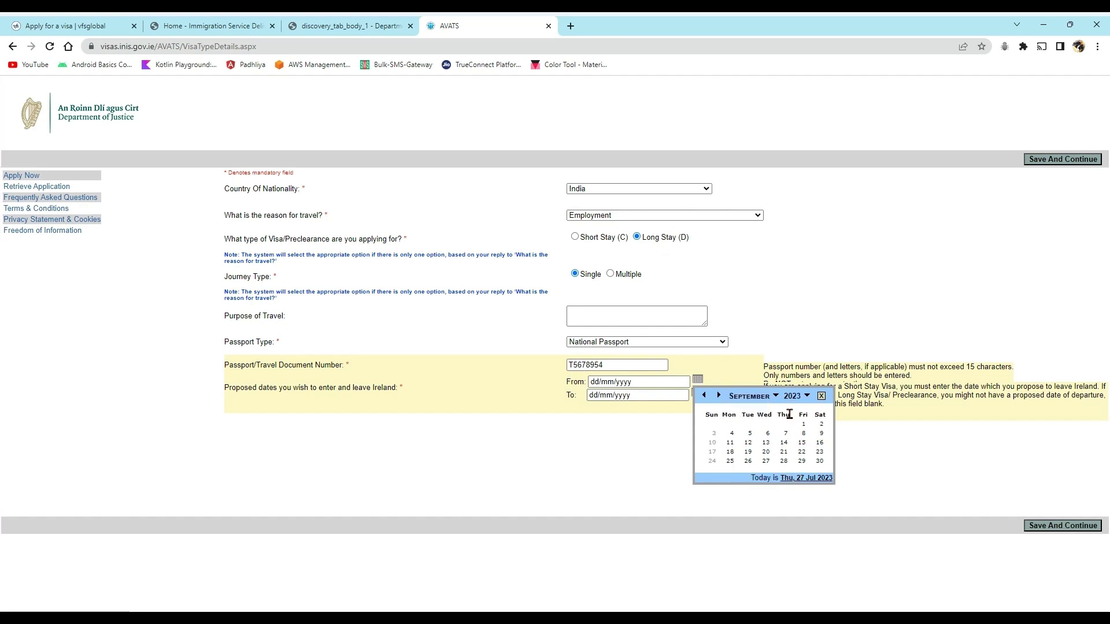
left_click(801, 466)
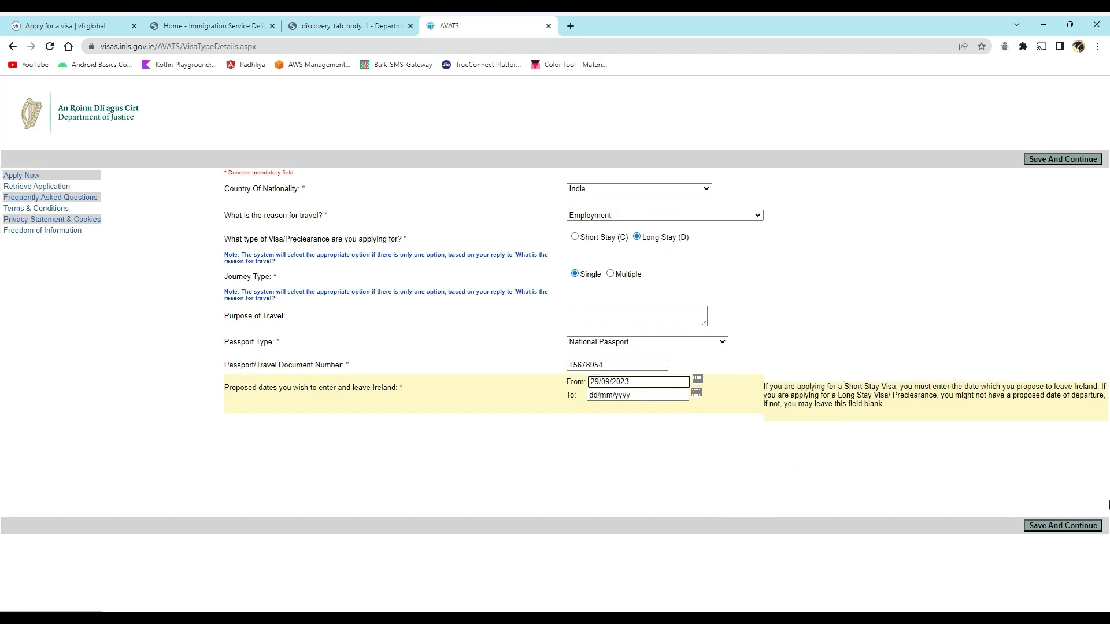
left_click(1064, 530)
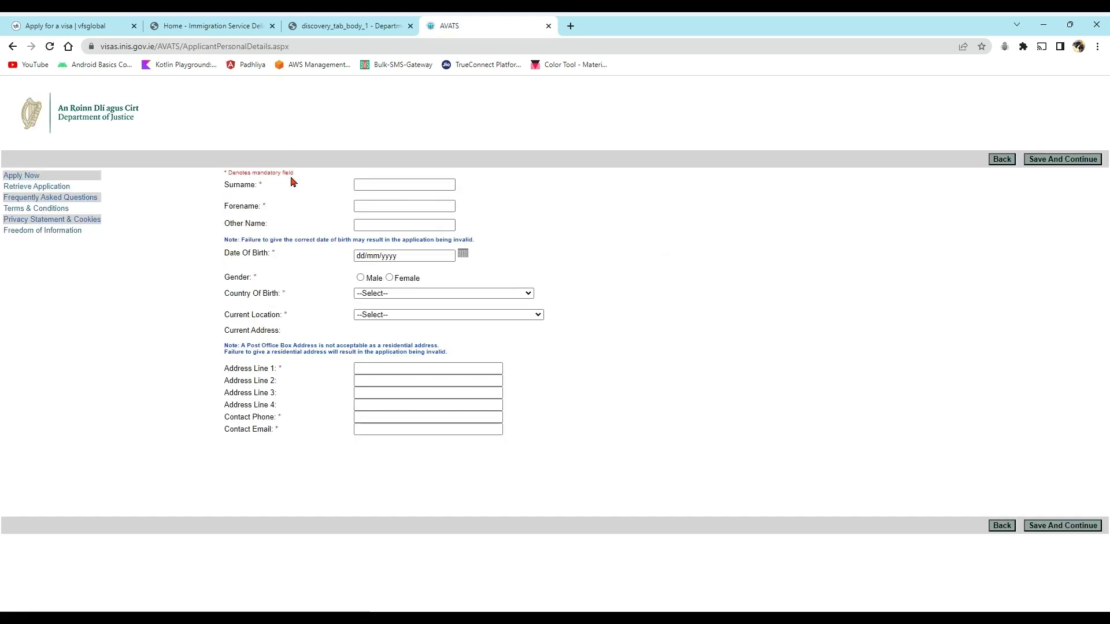
- Enter 'test' as the surname and 'TEST' as the forename
left_click(360, 190)
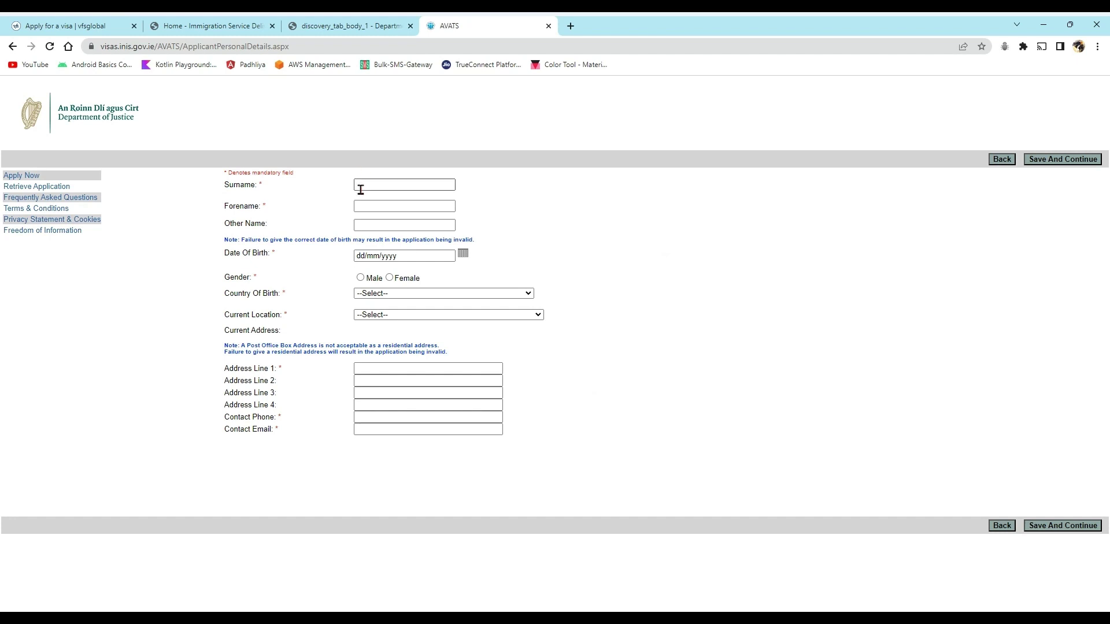
left_click(360, 189)
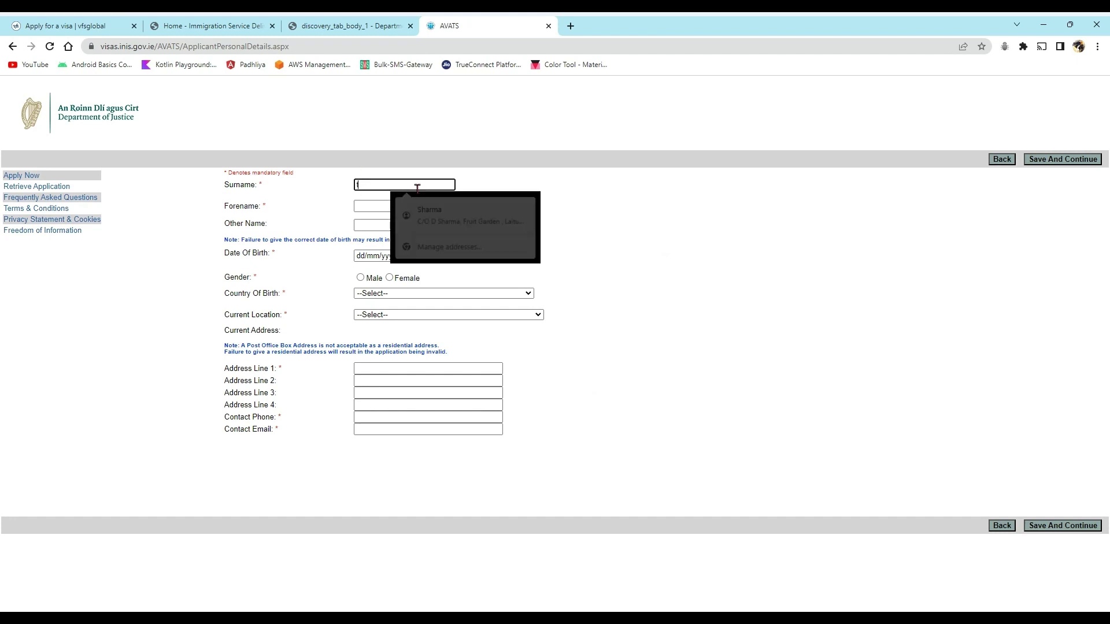
type("test")
left_click(390, 205)
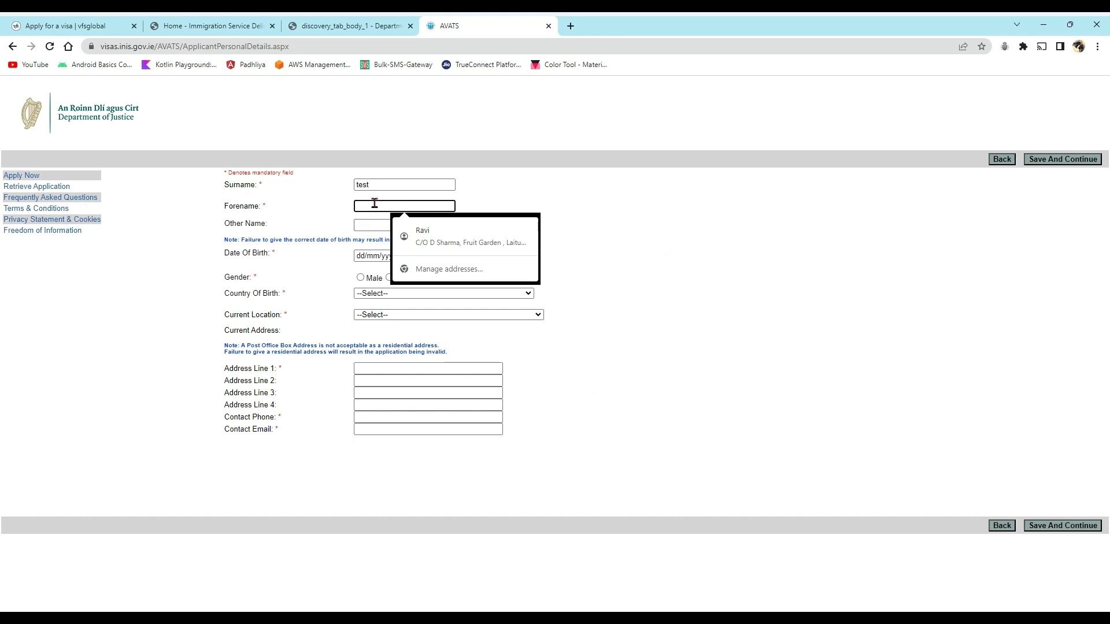
type("TE")
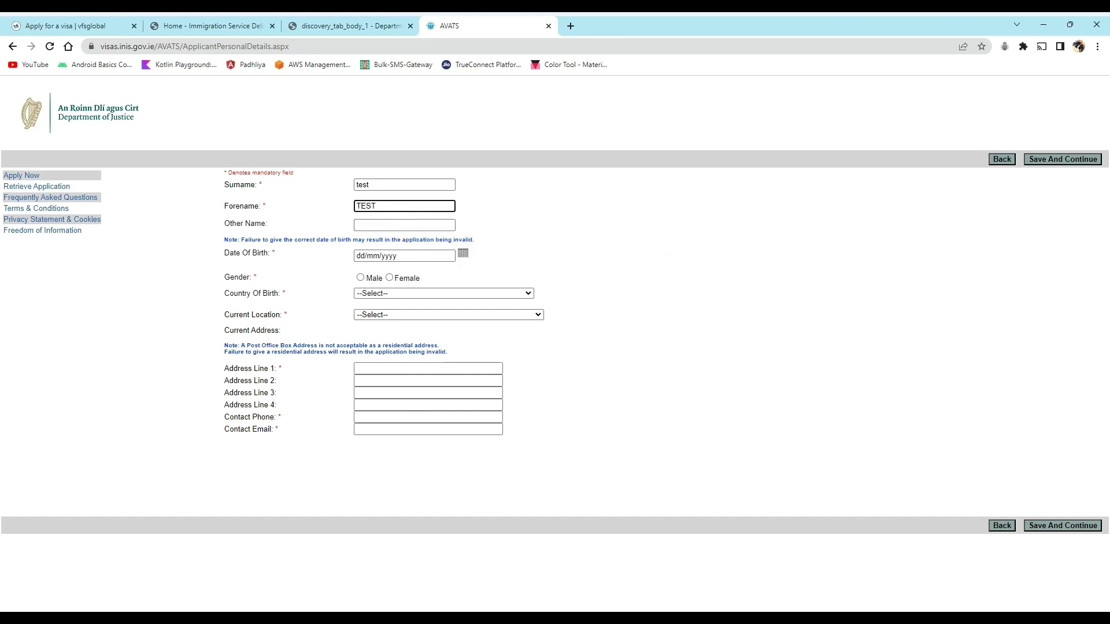
type("ST")
left_click(367, 227)
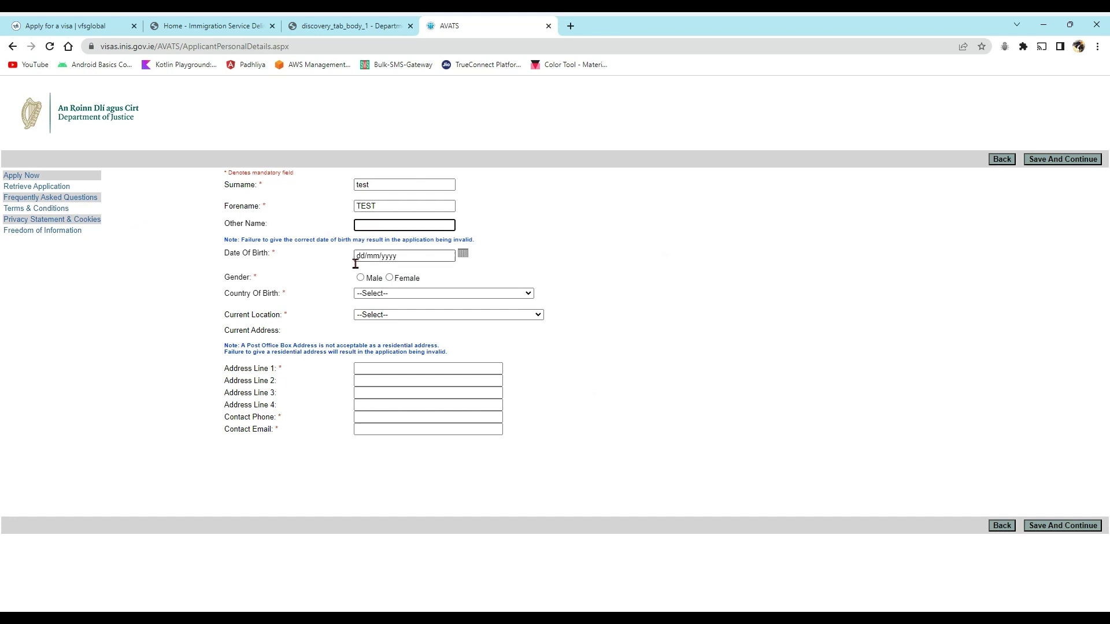
- Set the date of birth to 01/06/2023 and the gender to Female
left_click(463, 253)
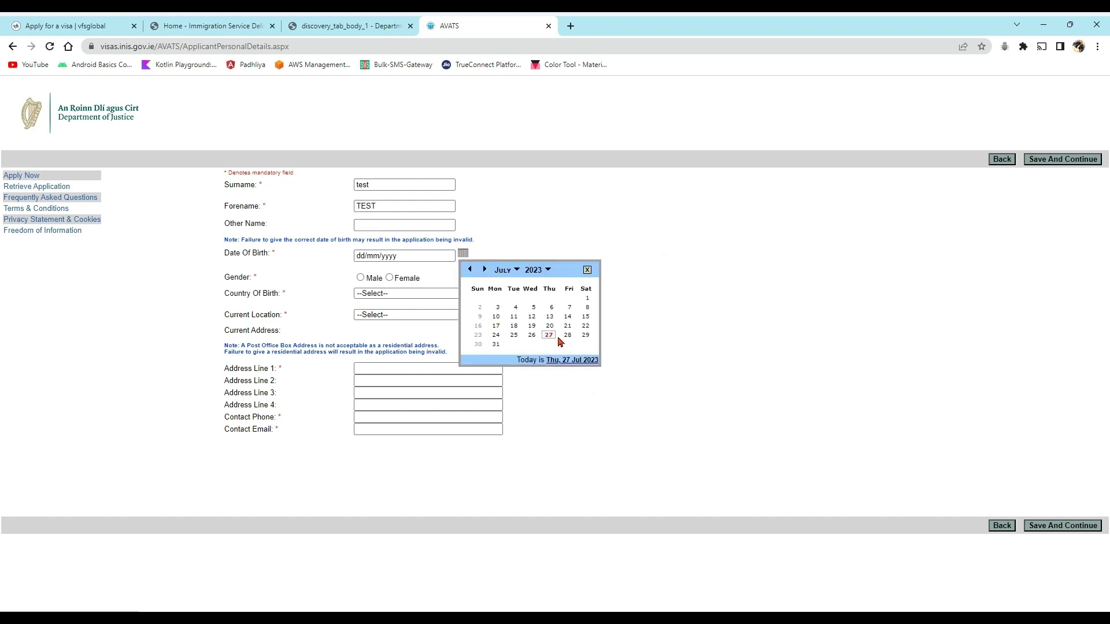
left_click(470, 270)
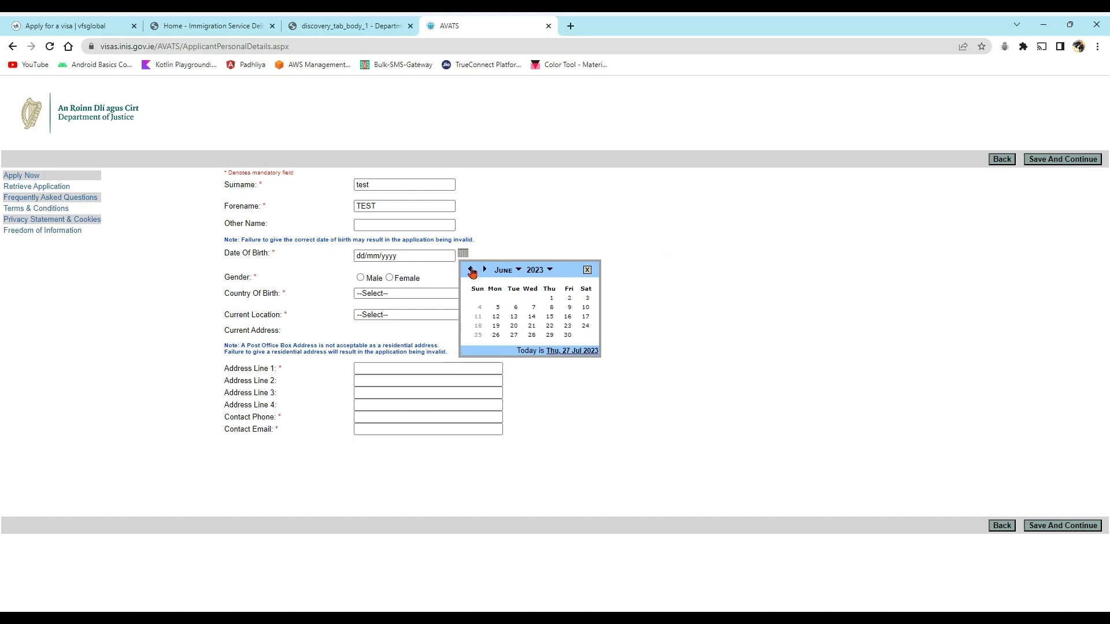
left_click(551, 298)
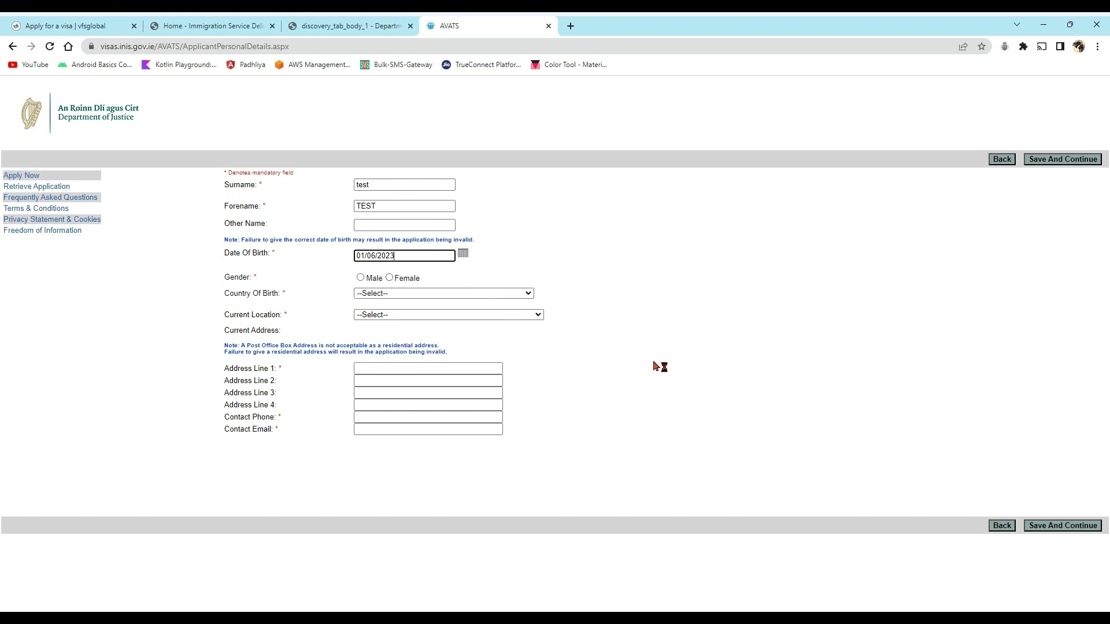
left_click(390, 278)
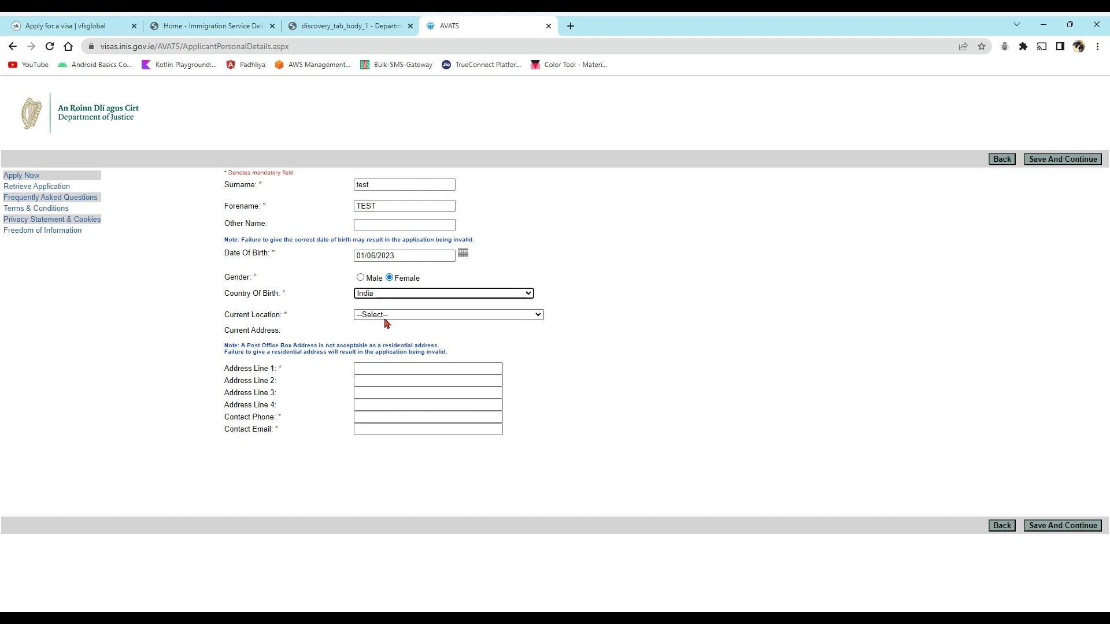
- Choose the current location country from the list and fill in the first address line
mouse_move(388, 318)
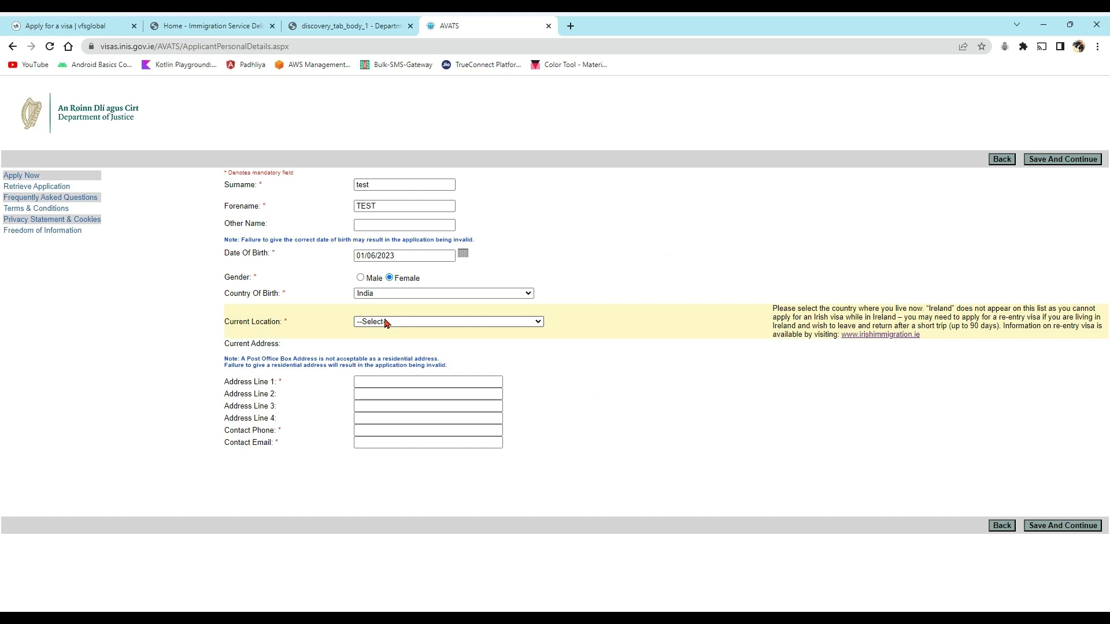
key("c")
key("c")
key("c")
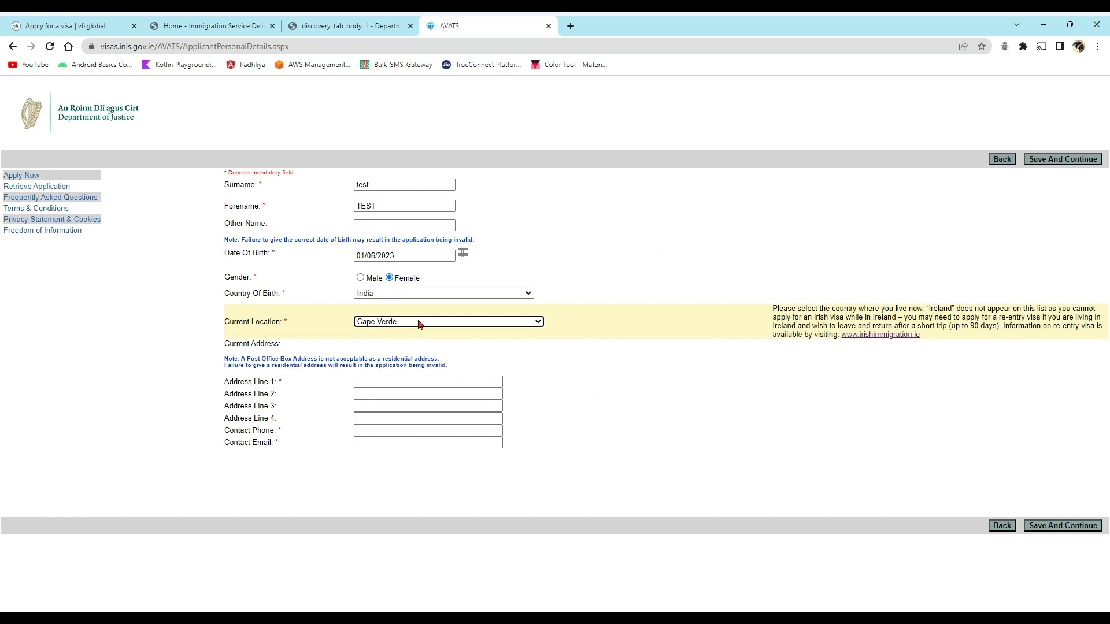
key("k")
key("k")
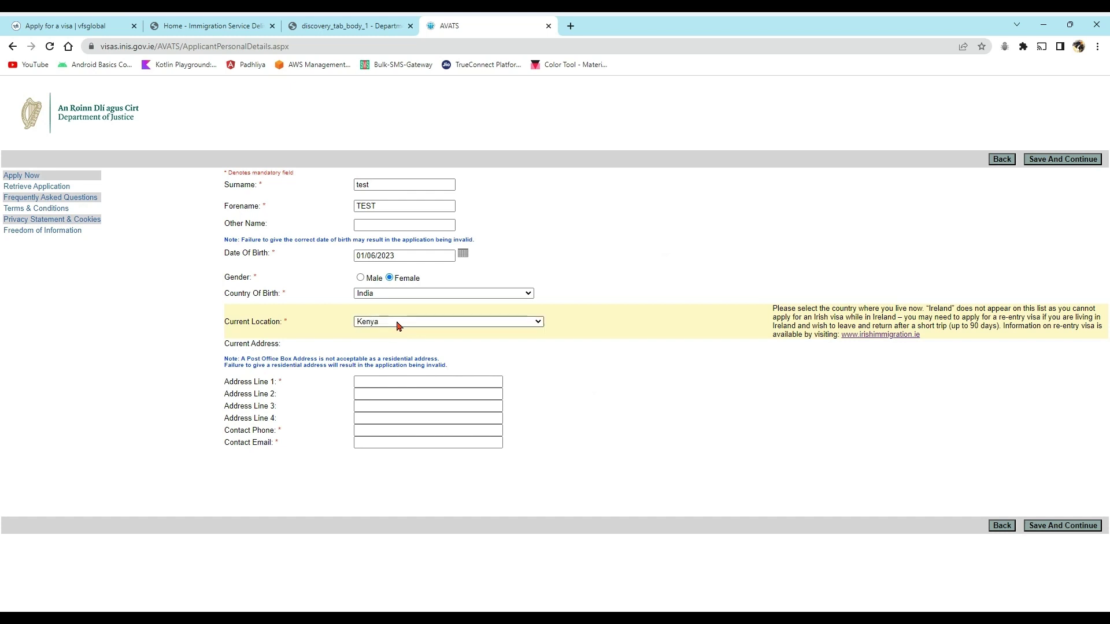
key("i")
left_click(367, 381)
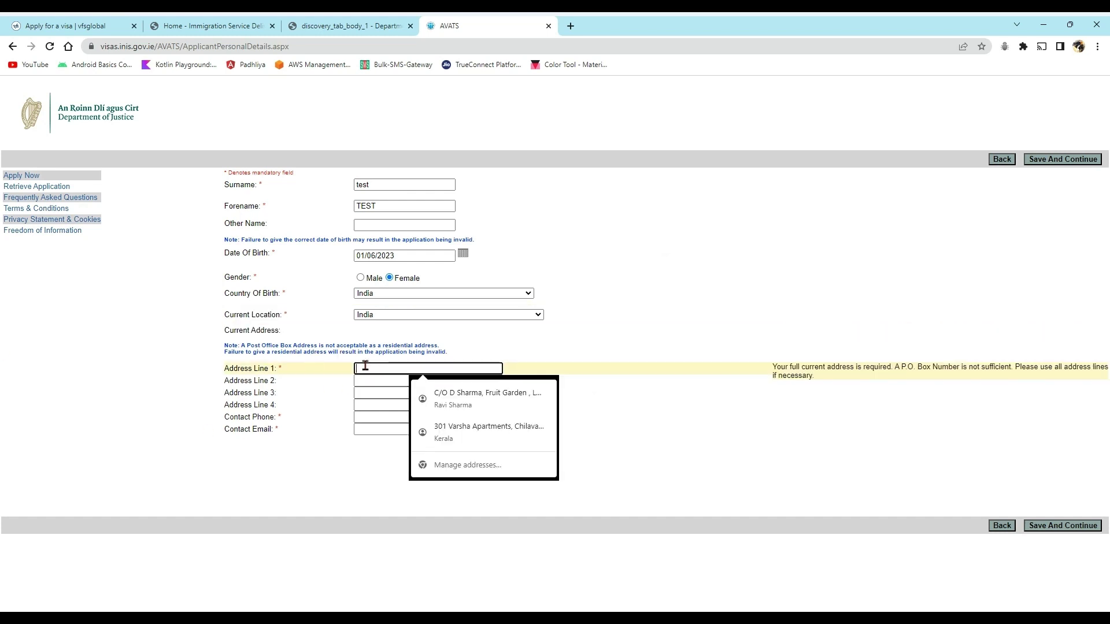
type("test")
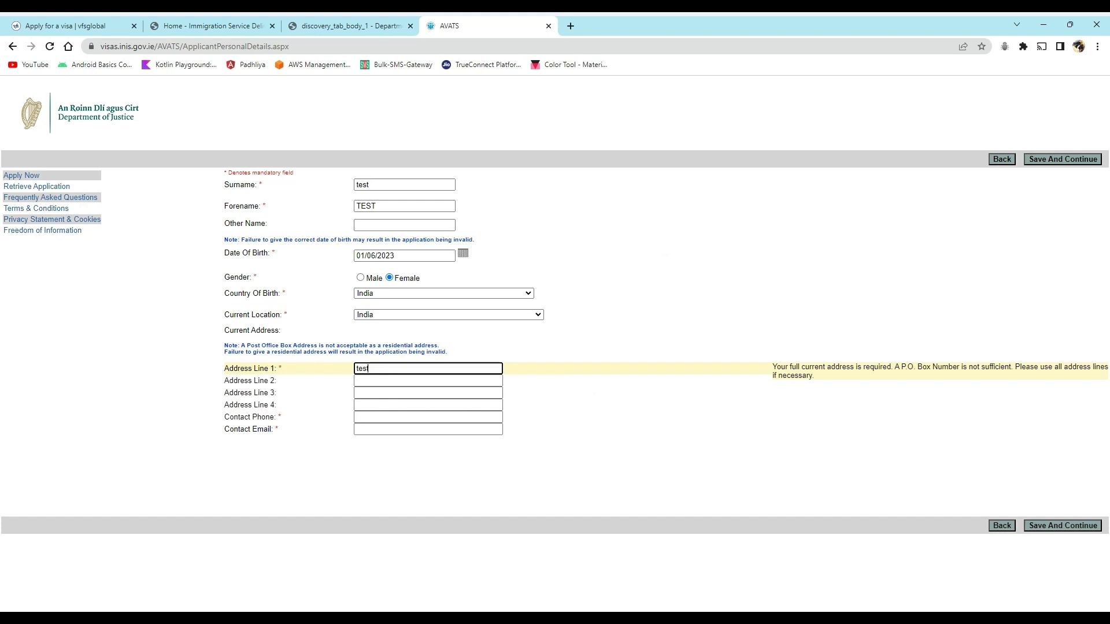
- Enter the contact phone number and contact e-mail, then save the personal details
left_click(374, 416)
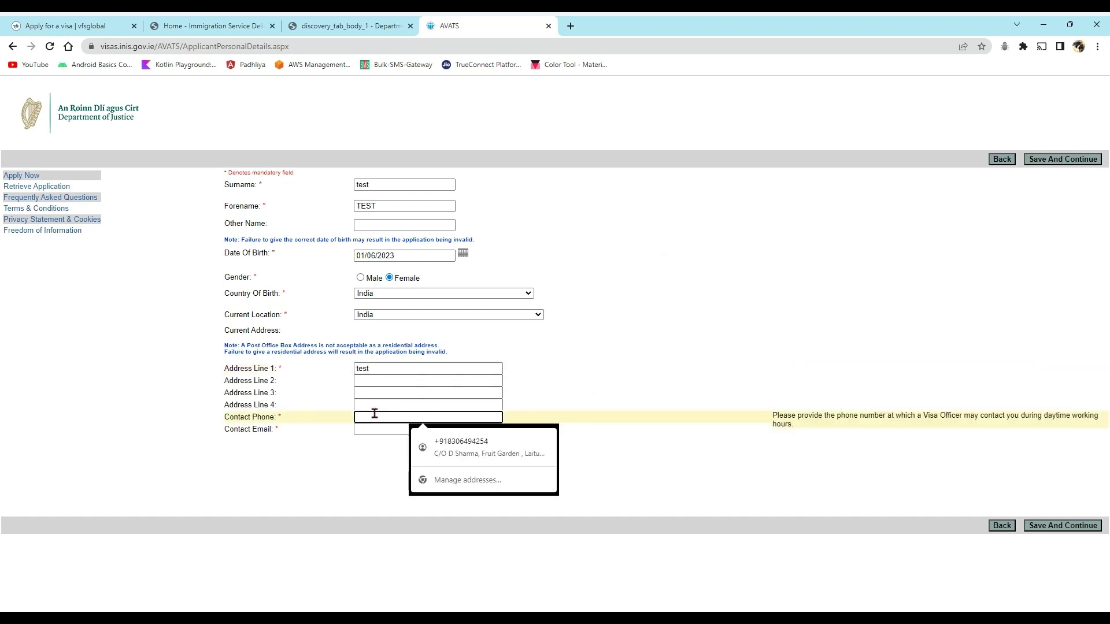
type("0000000000")
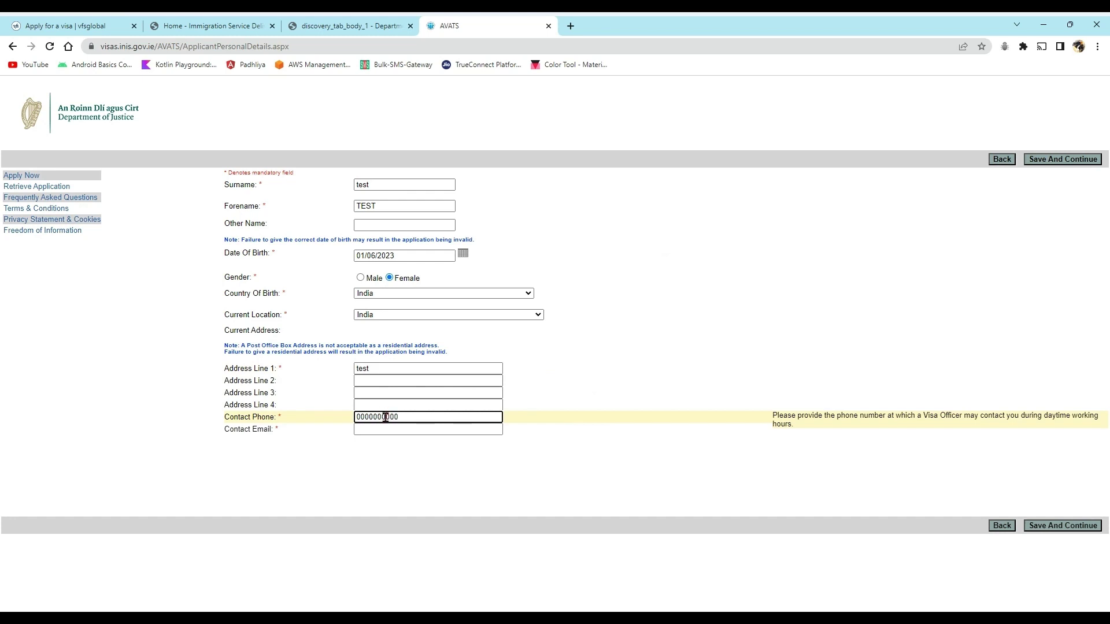
left_click(363, 430)
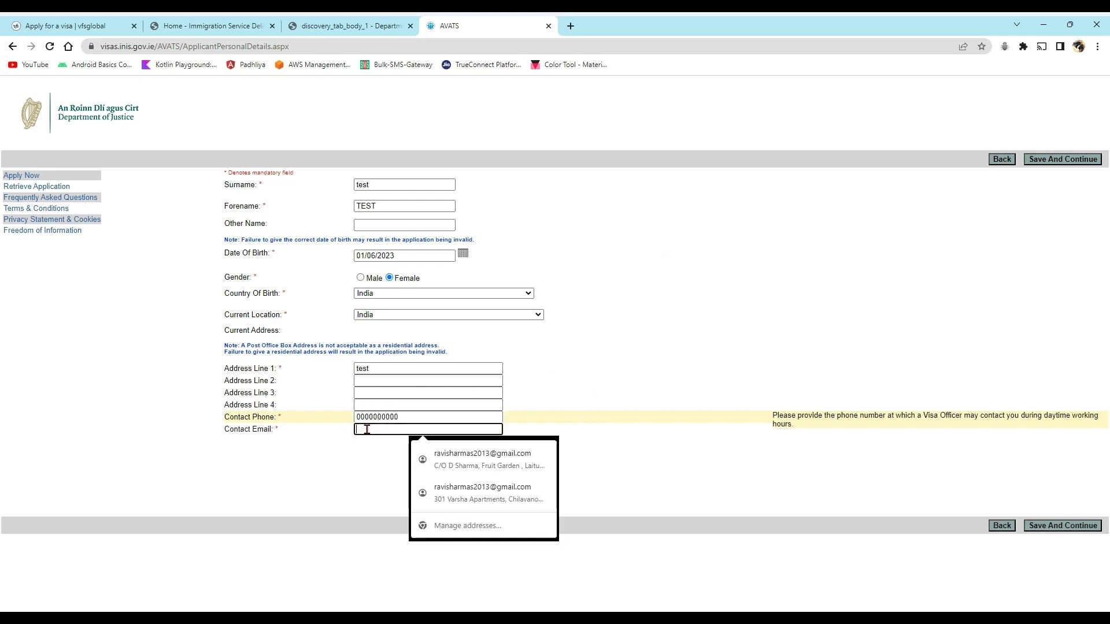
type("tes")
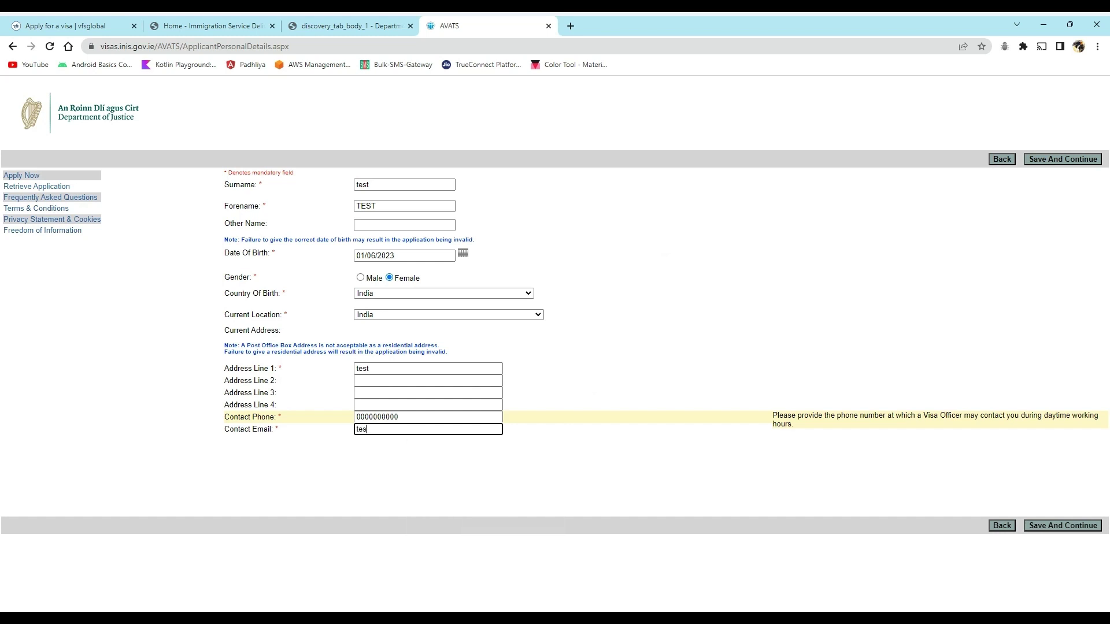
type("t@gmail.com")
left_click(1052, 526)
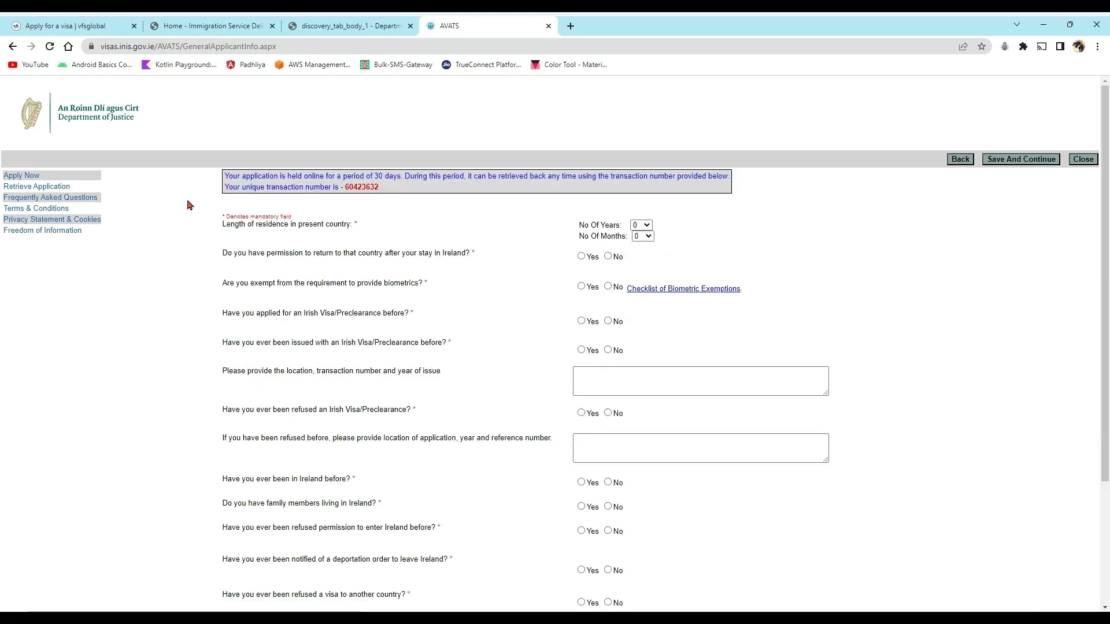
- Select the unique transaction number at the top of the general applicant questions page
left_click_drag(344, 187, 408, 191)
left_click(355, 197)
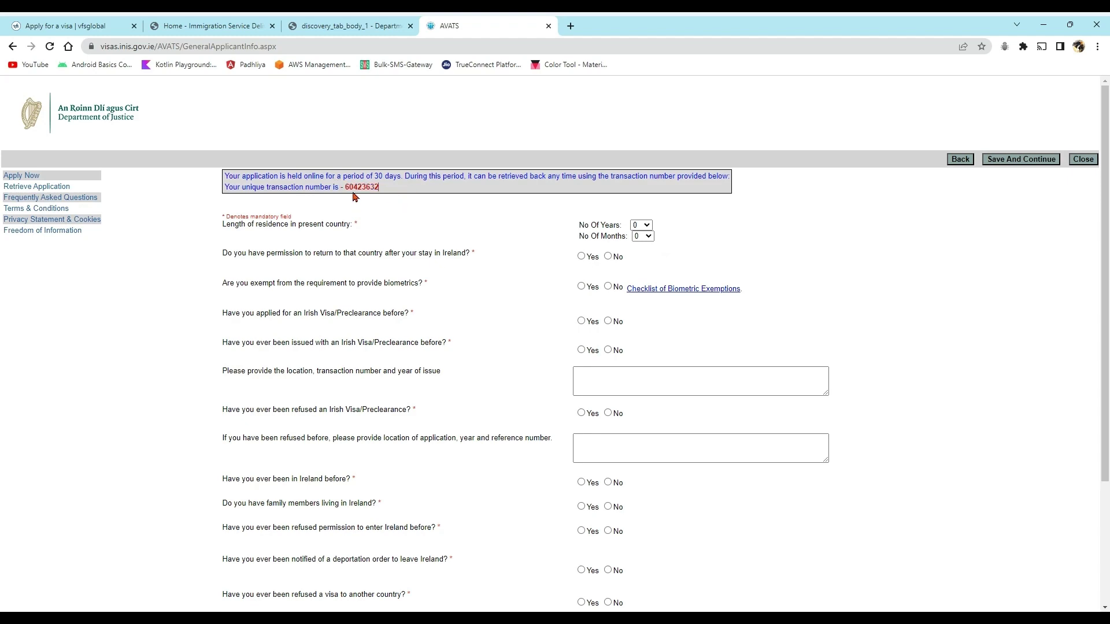
scroll(1089, 261, "down", 2)
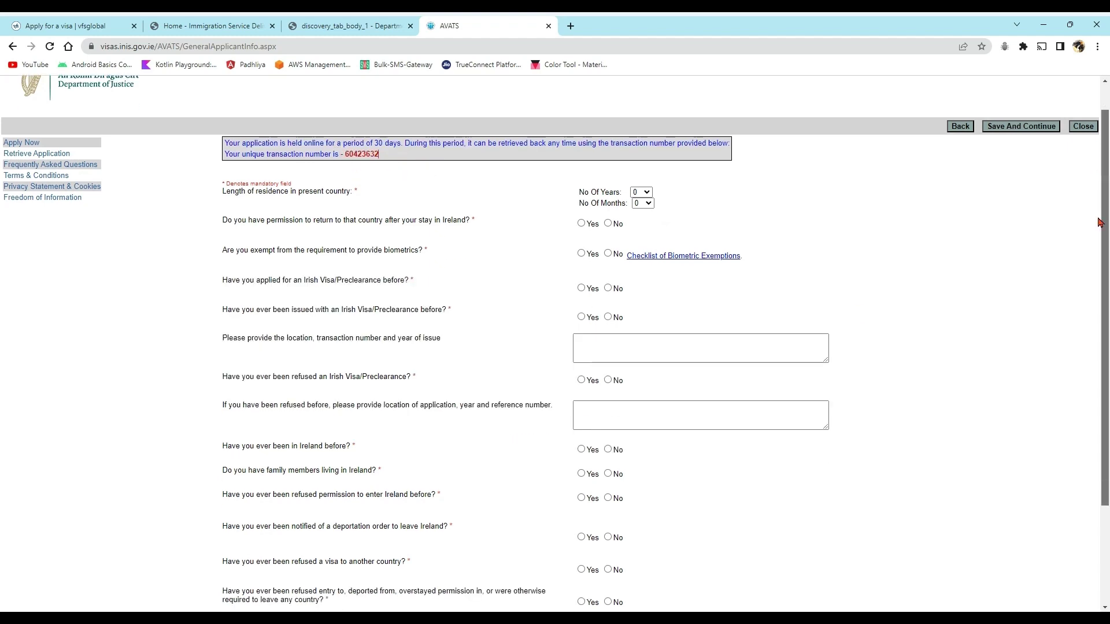
scroll(1089, 260, "down", 1)
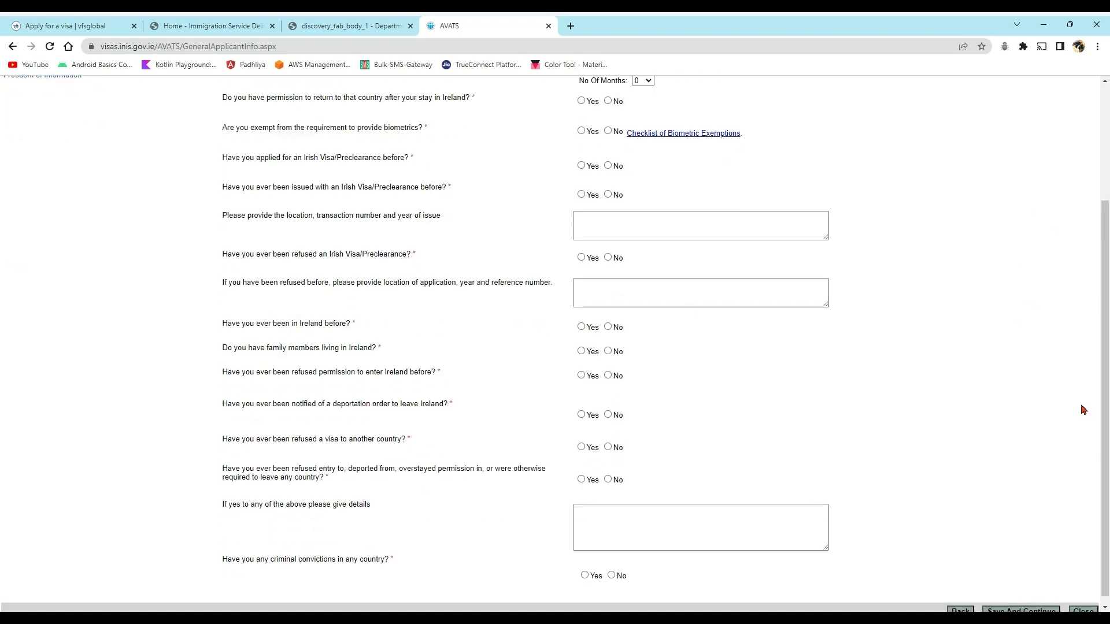
scroll(1082, 314, "up", 2)
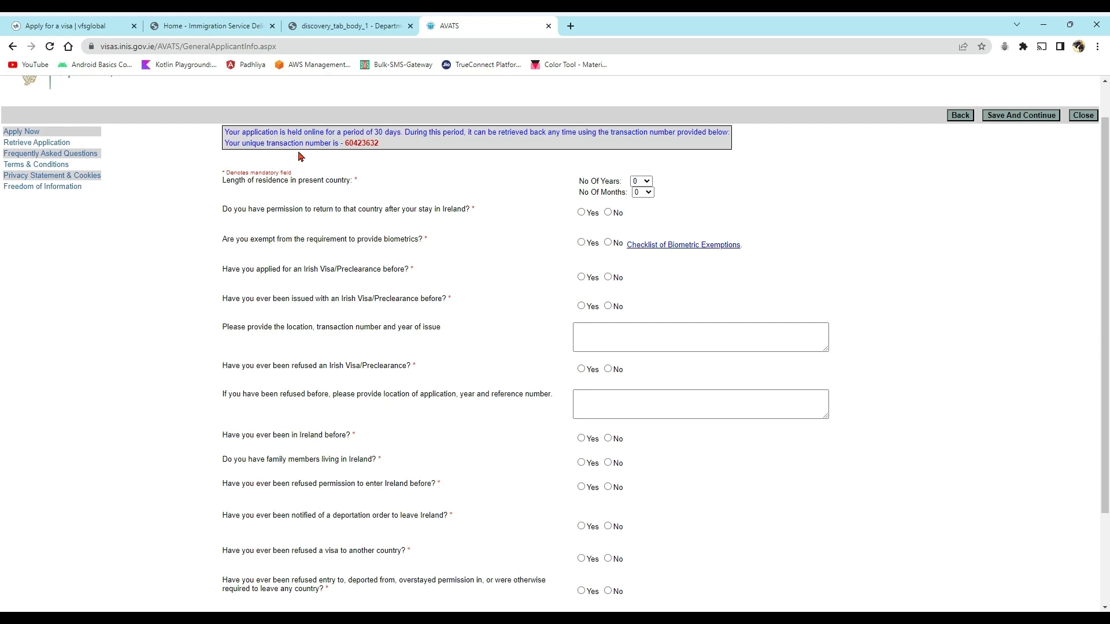
double_click(362, 144)
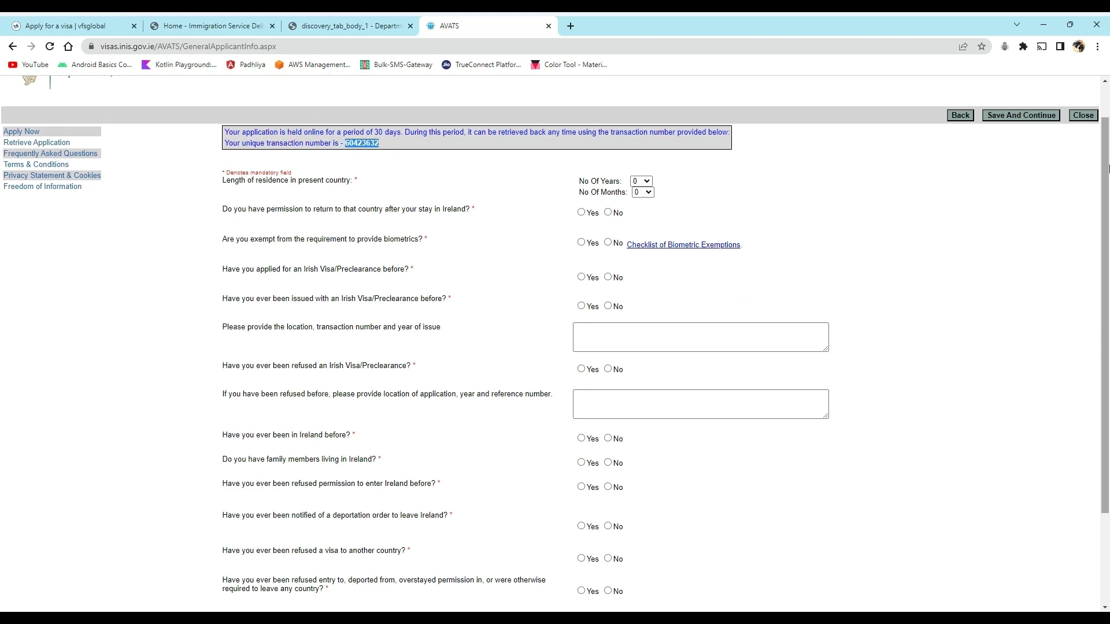
scroll(1097, 296, "down", 3)
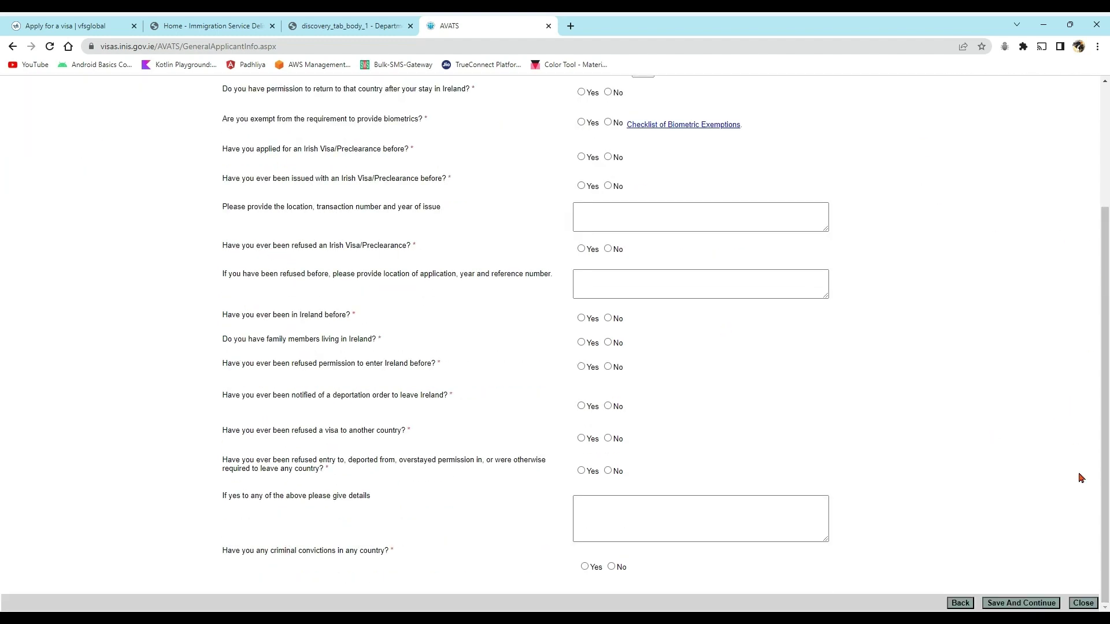
scroll(1099, 506, "up", 2)
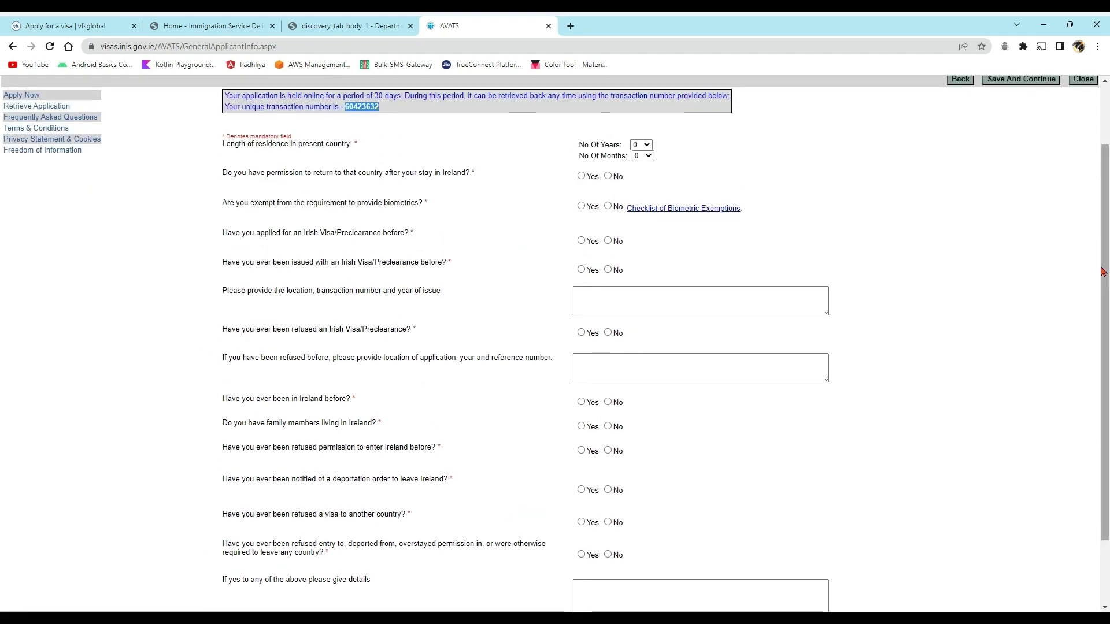
left_click_drag(1101, 269, 1097, 350)
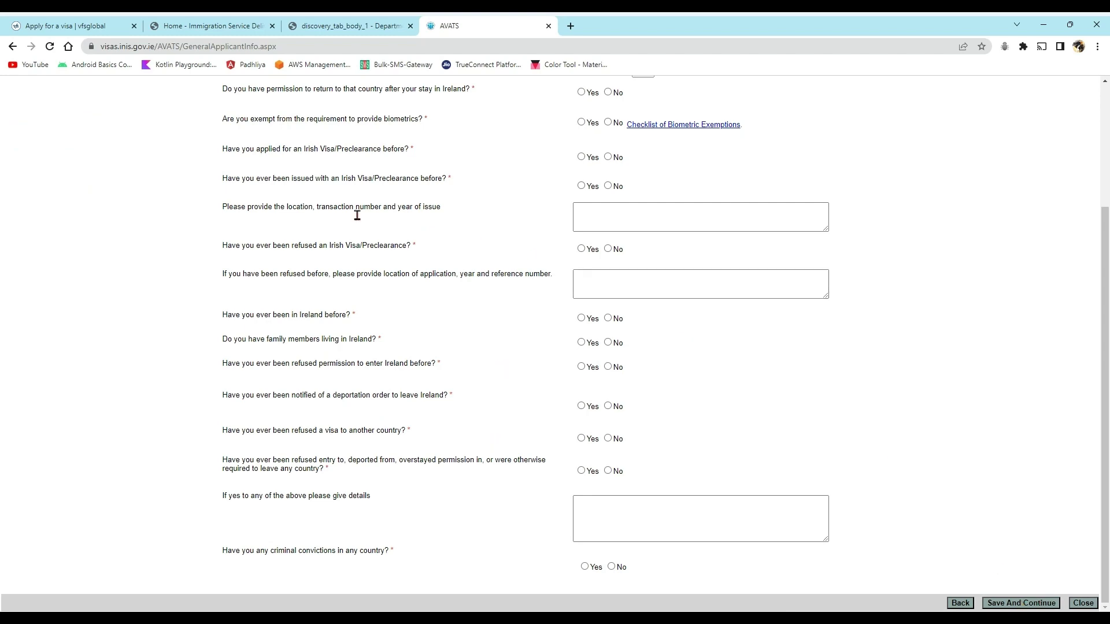
left_click_drag(1097, 359, 1097, 238)
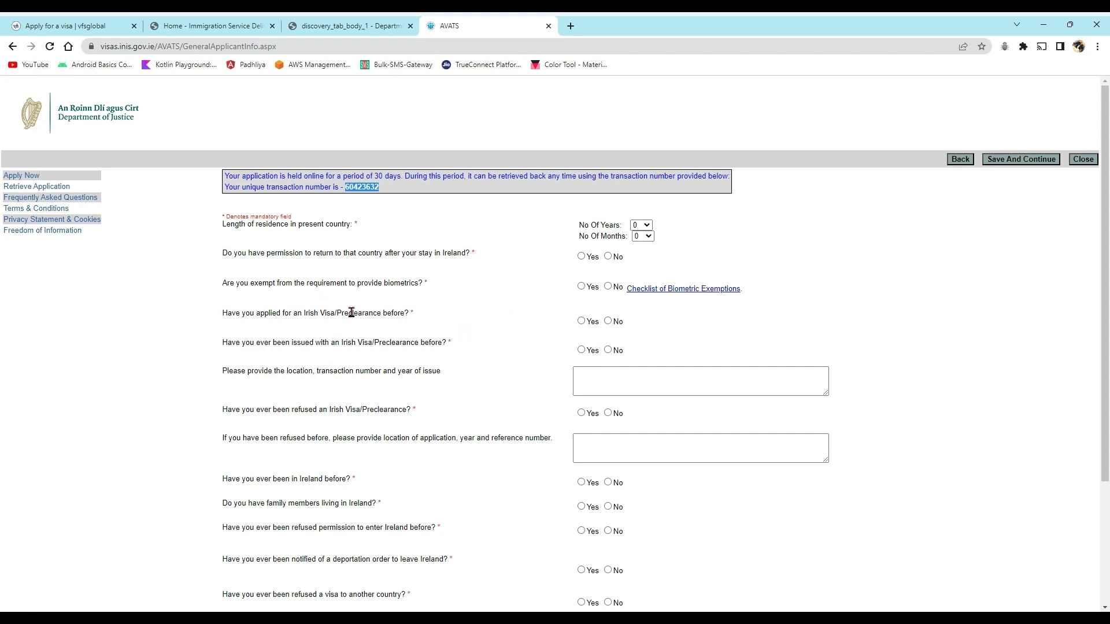
left_click(473, 222)
left_click_drag(385, 192, 343, 196)
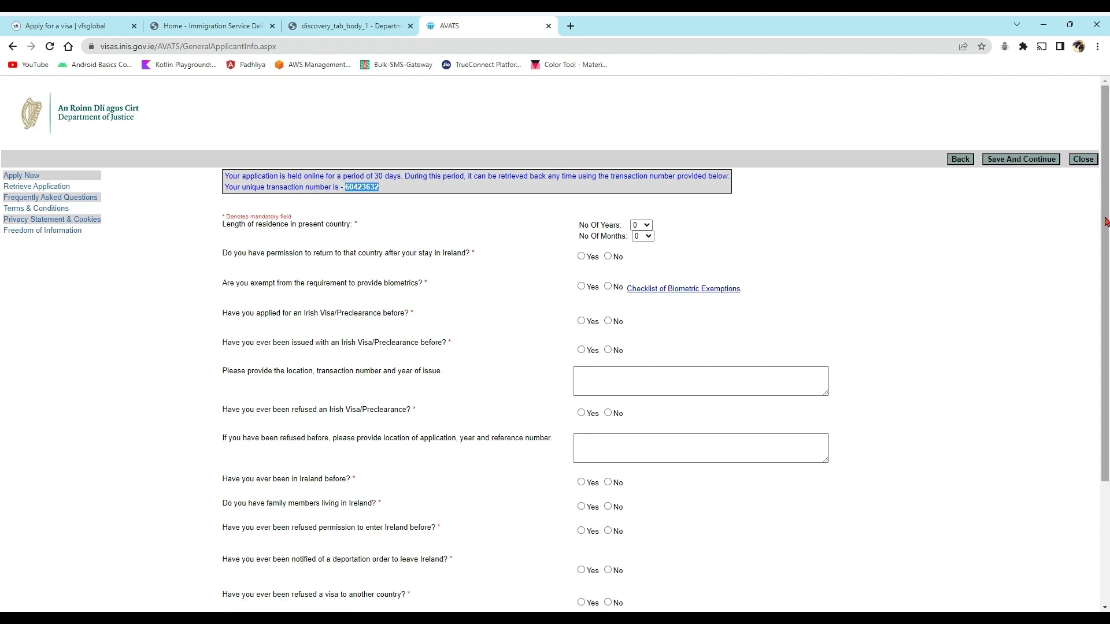
- Answer No to prior Ireland visits, family there, refusals, deportation orders and other-country visa refusal
left_click(1028, 165)
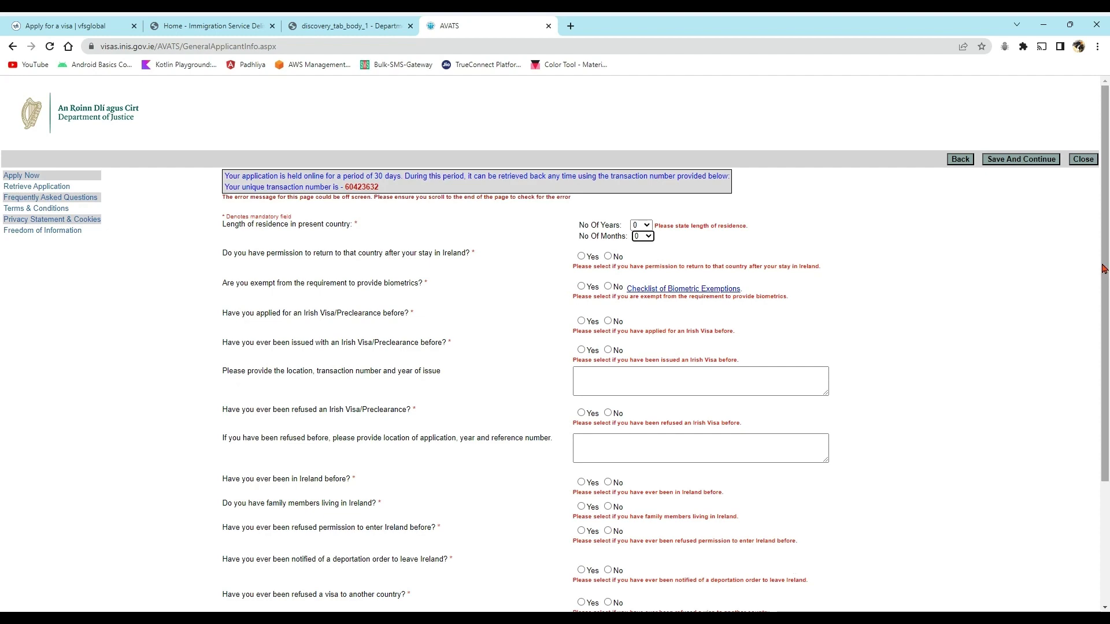
left_click_drag(1105, 266, 1078, 450)
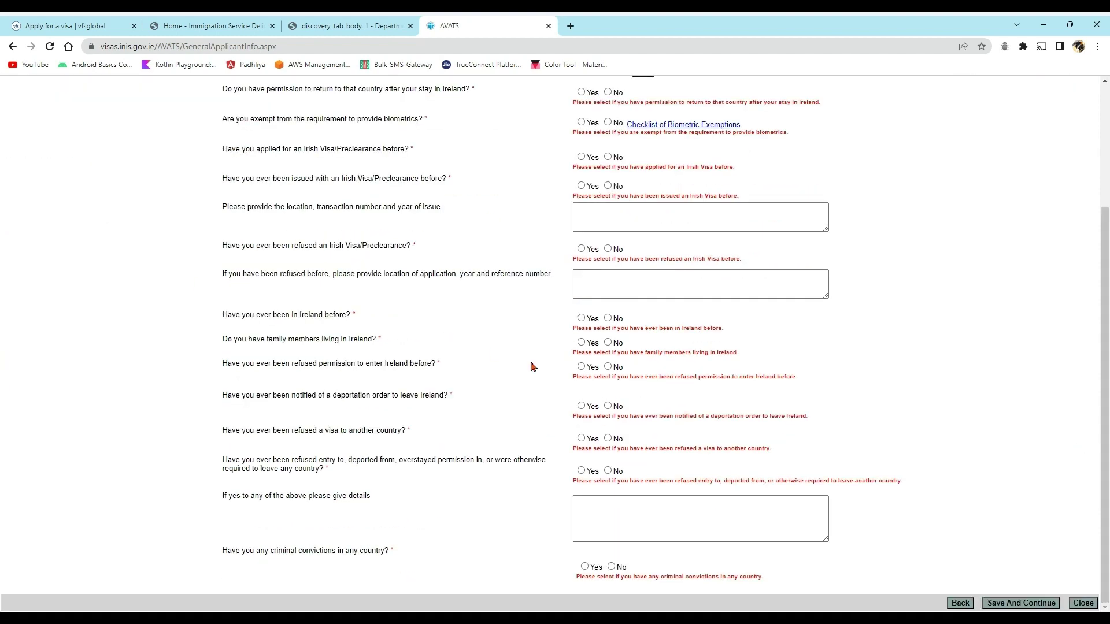
left_click(608, 343)
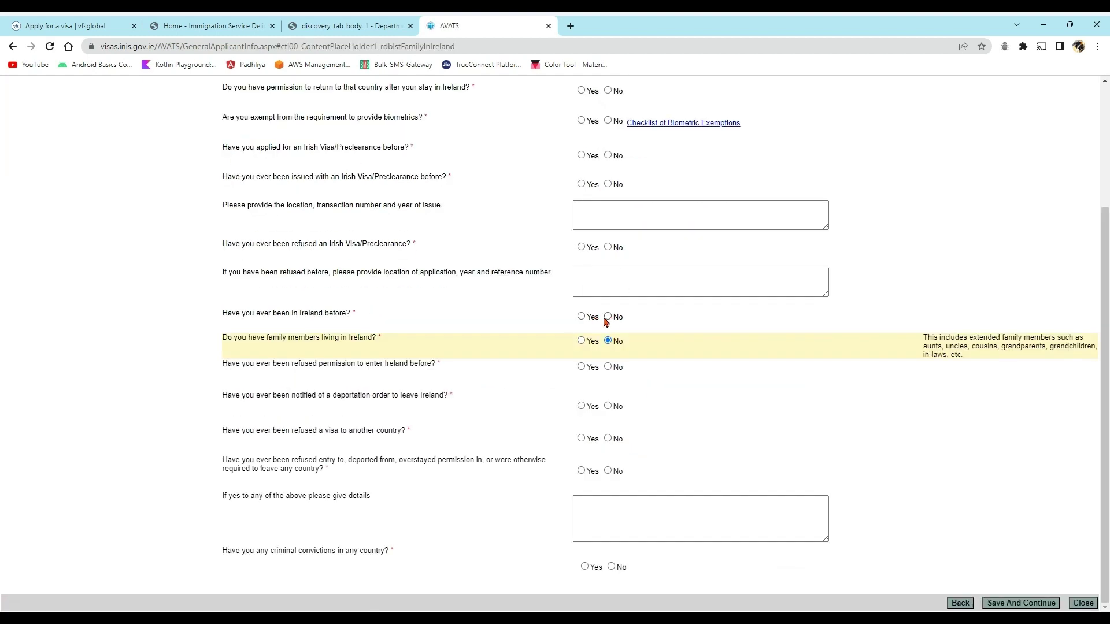
left_click(608, 317)
left_click(608, 367)
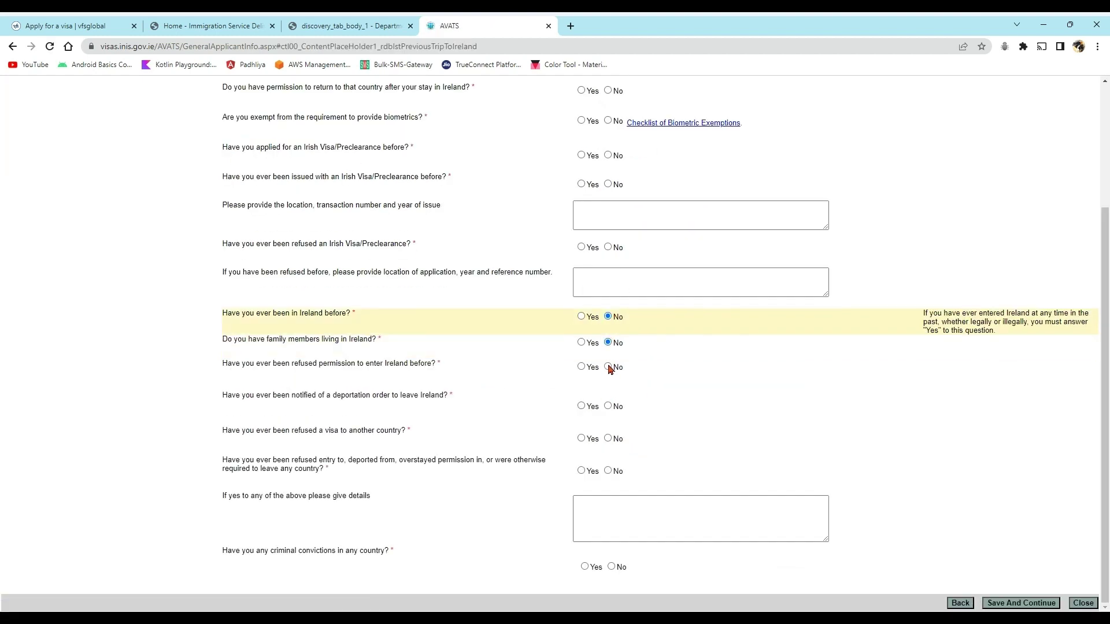
left_click(608, 406)
left_click(607, 438)
left_click(607, 471)
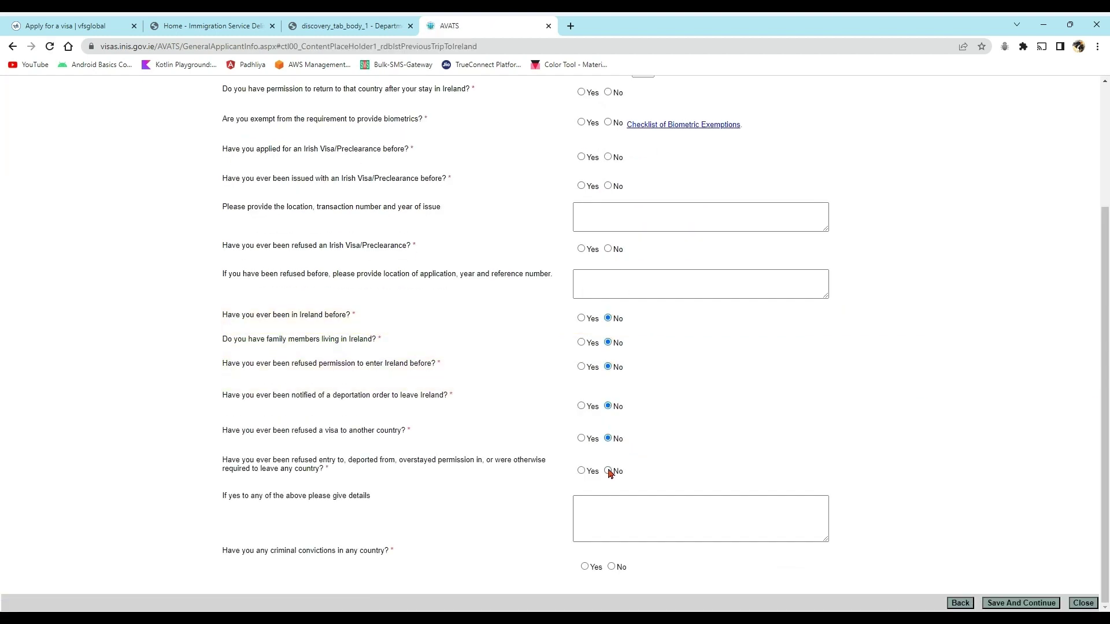
- Enter 5 years' residence, Yes for permission to return, and No for biometrics exemption and previous Irish visas
scroll(1108, 411, "up", 3)
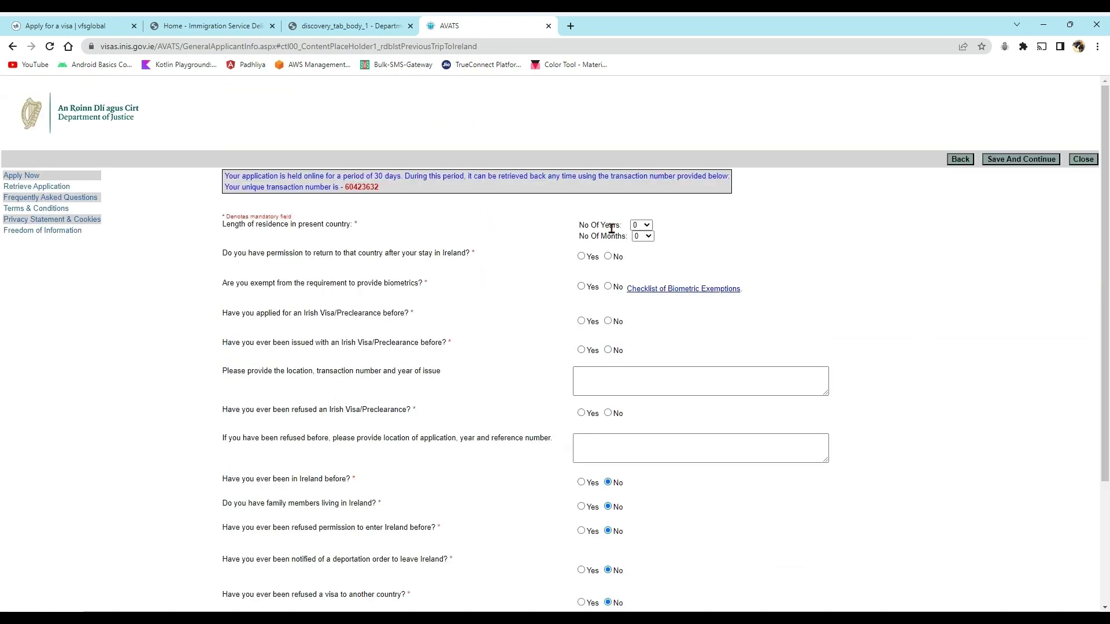
key("5")
left_click(607, 256)
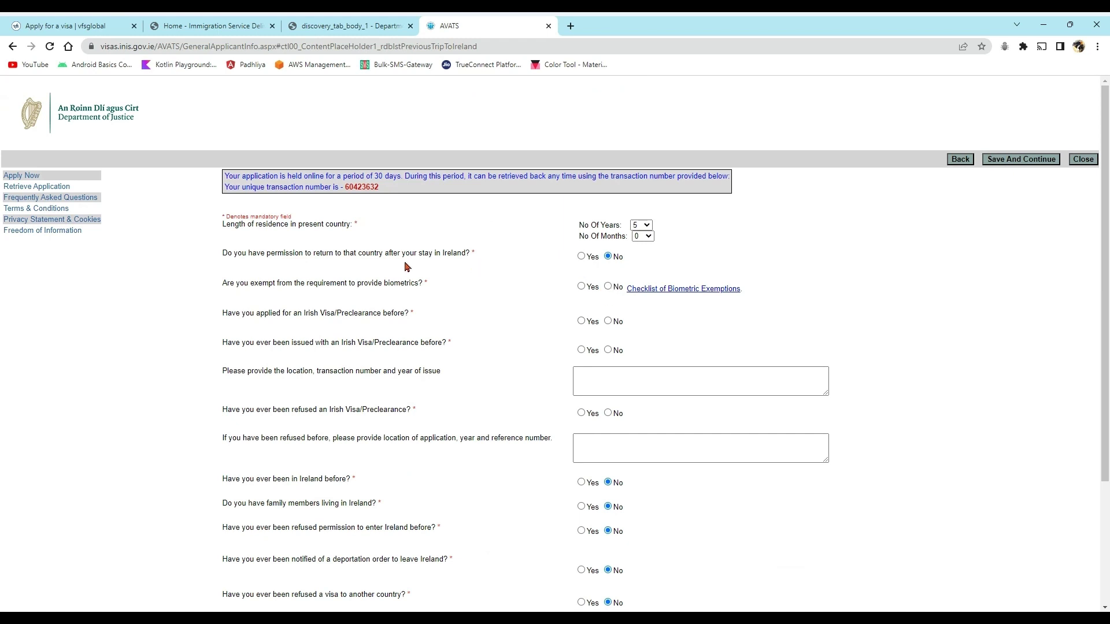
left_click(581, 257)
left_click(607, 286)
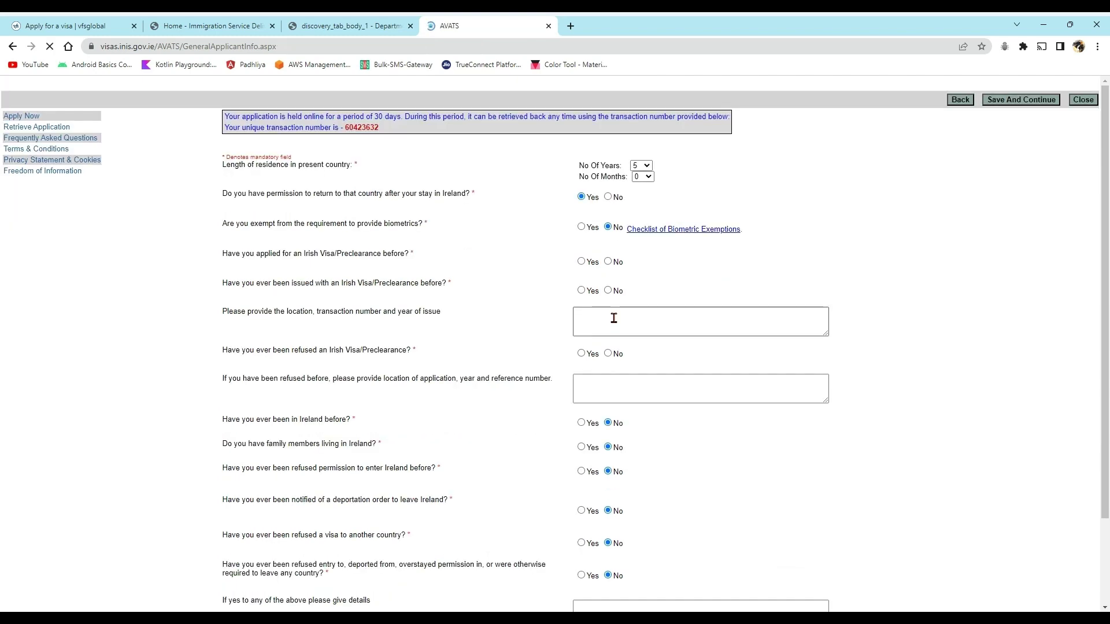
left_click(608, 322)
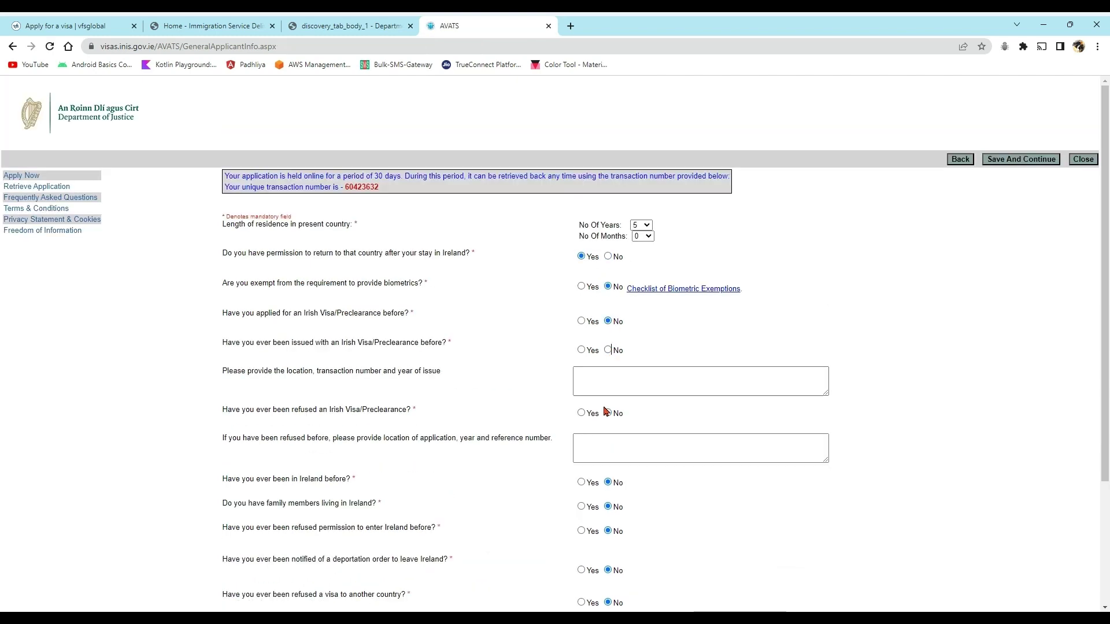
left_click(608, 350)
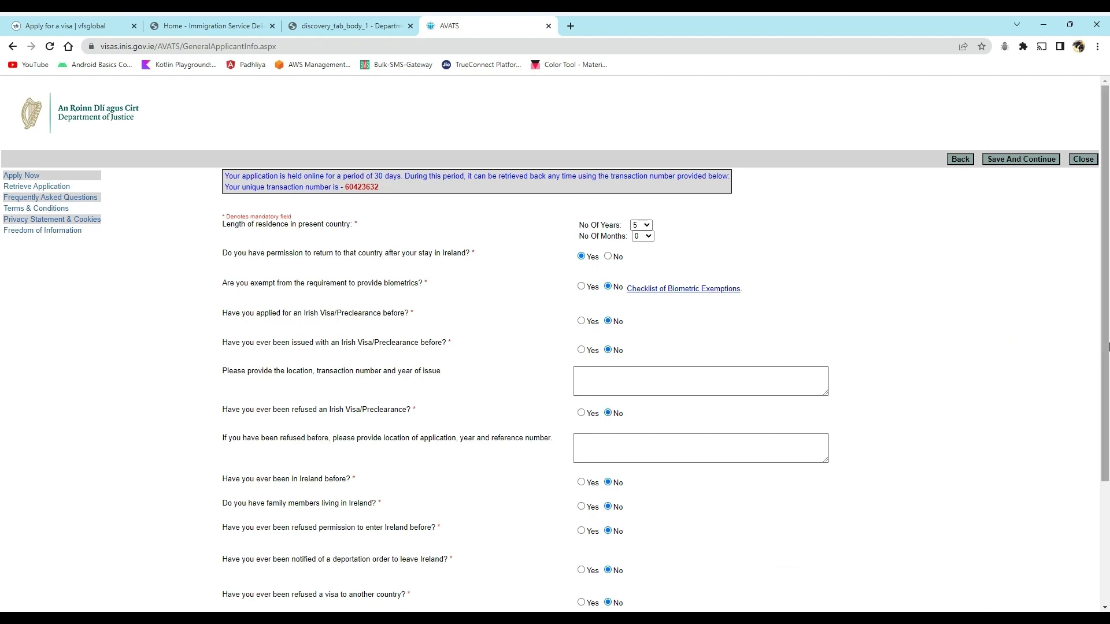
- Answer No to criminal convictions and try saving, keeping the biometrics exemption at No
scroll(1091, 453, "down", 3)
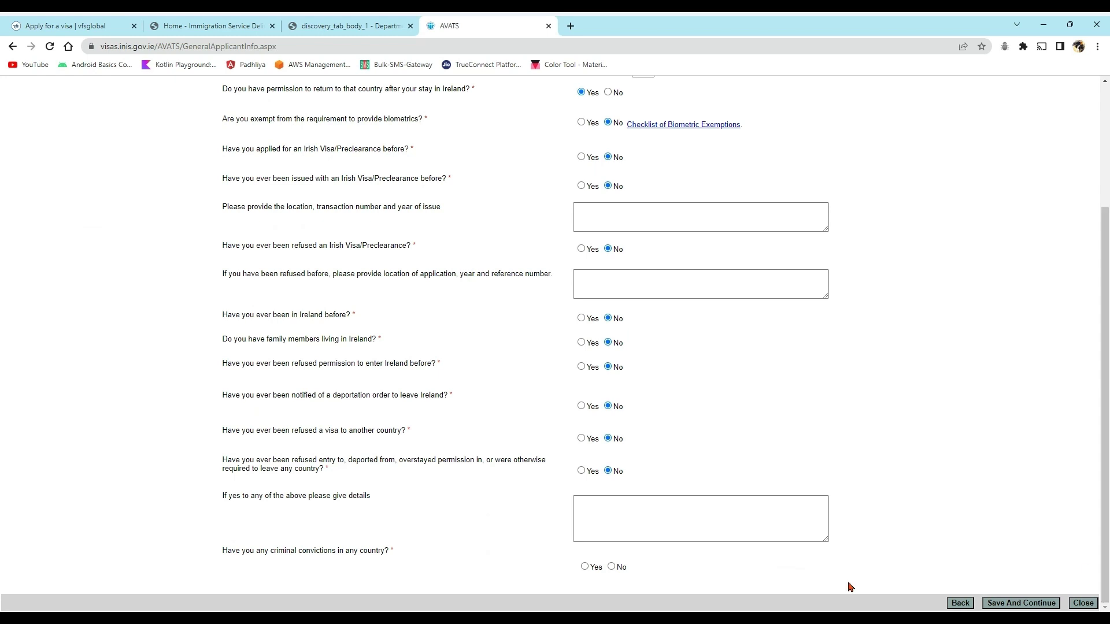
left_click(614, 566)
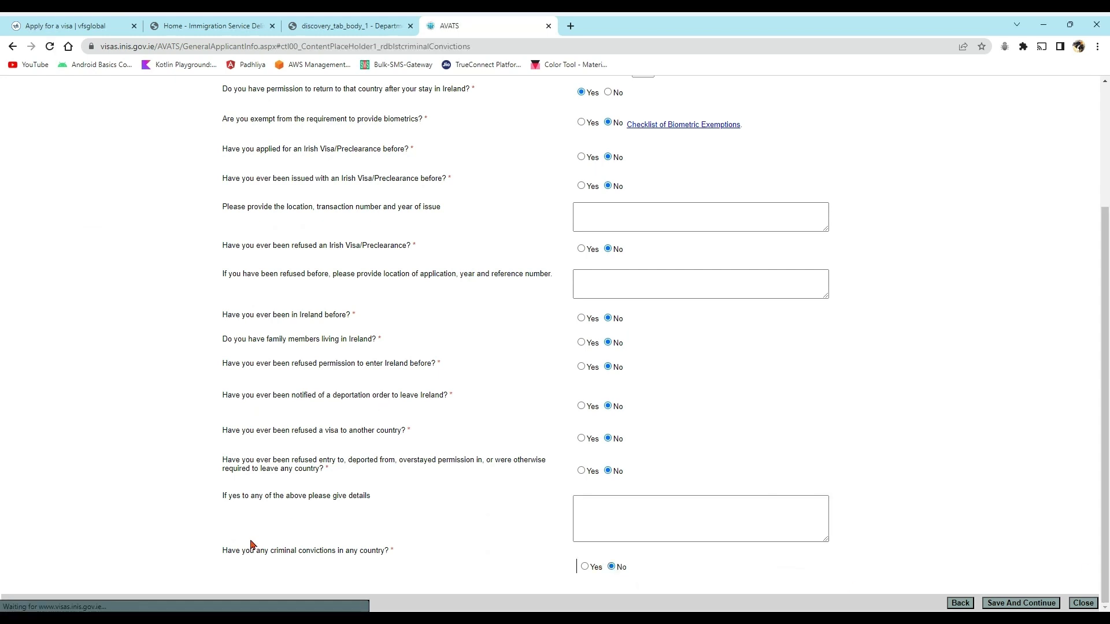
left_click(1017, 604)
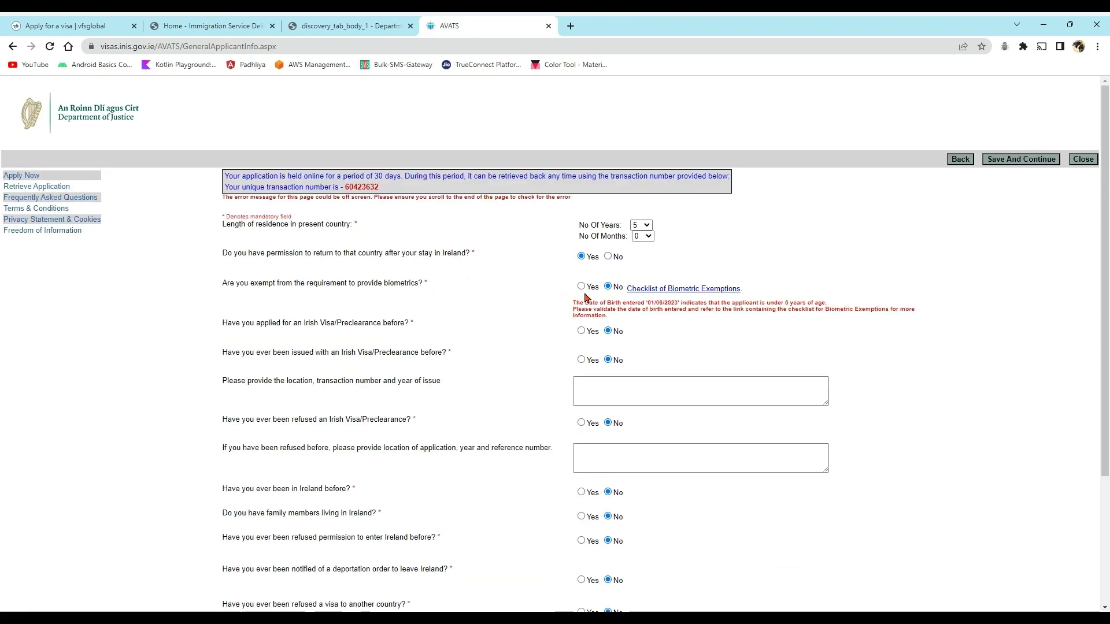
left_click(581, 287)
scroll(464, 78, "down", 3)
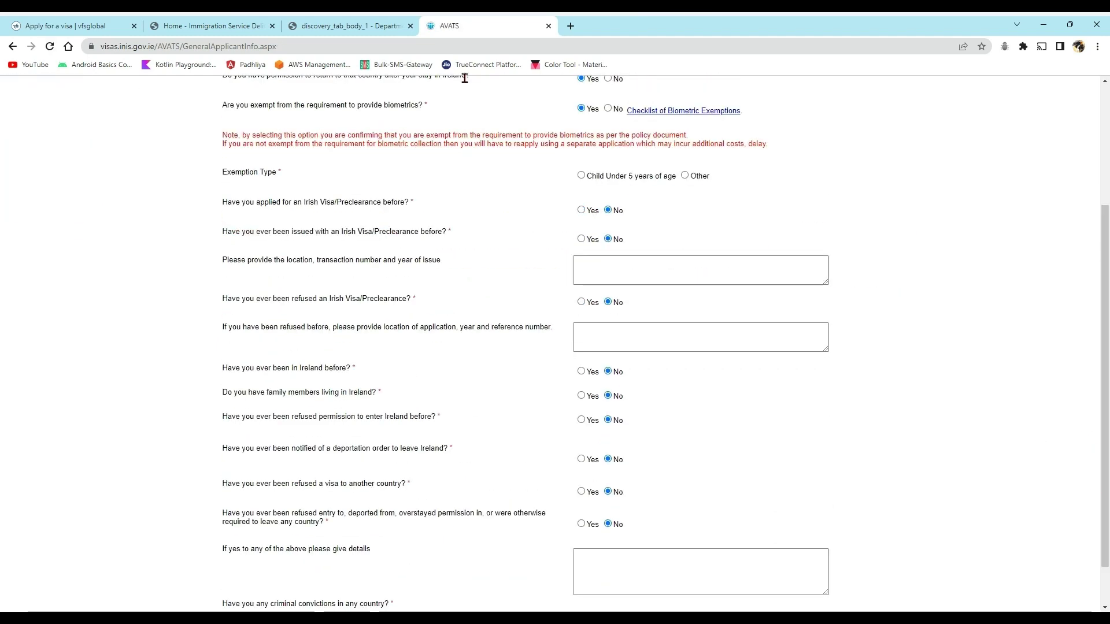
left_click(607, 109)
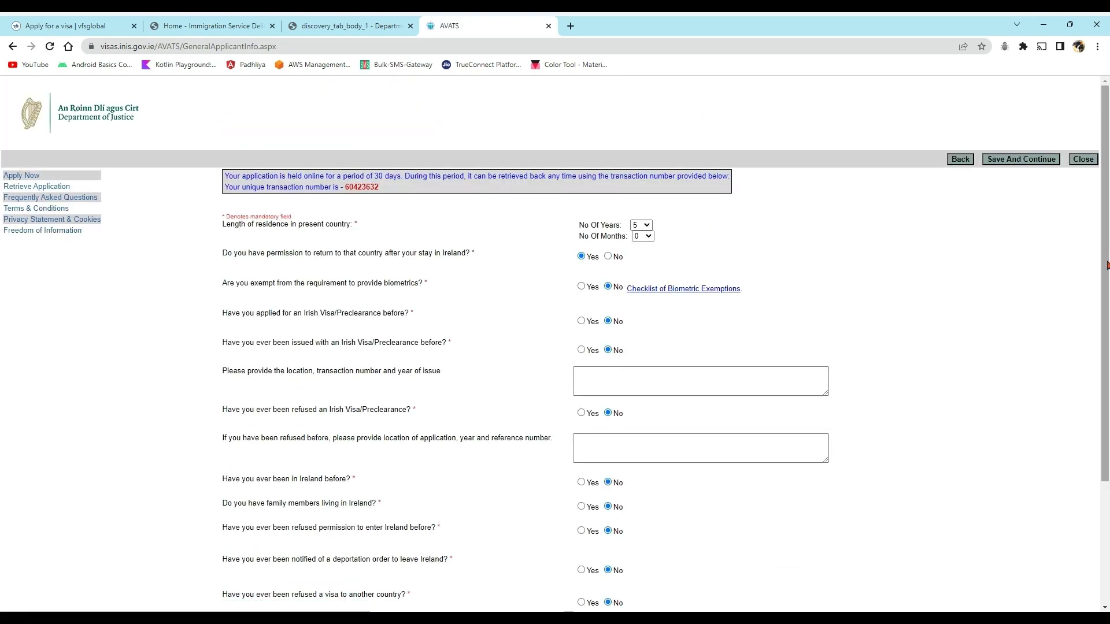
left_click_drag(1107, 247, 1102, 436)
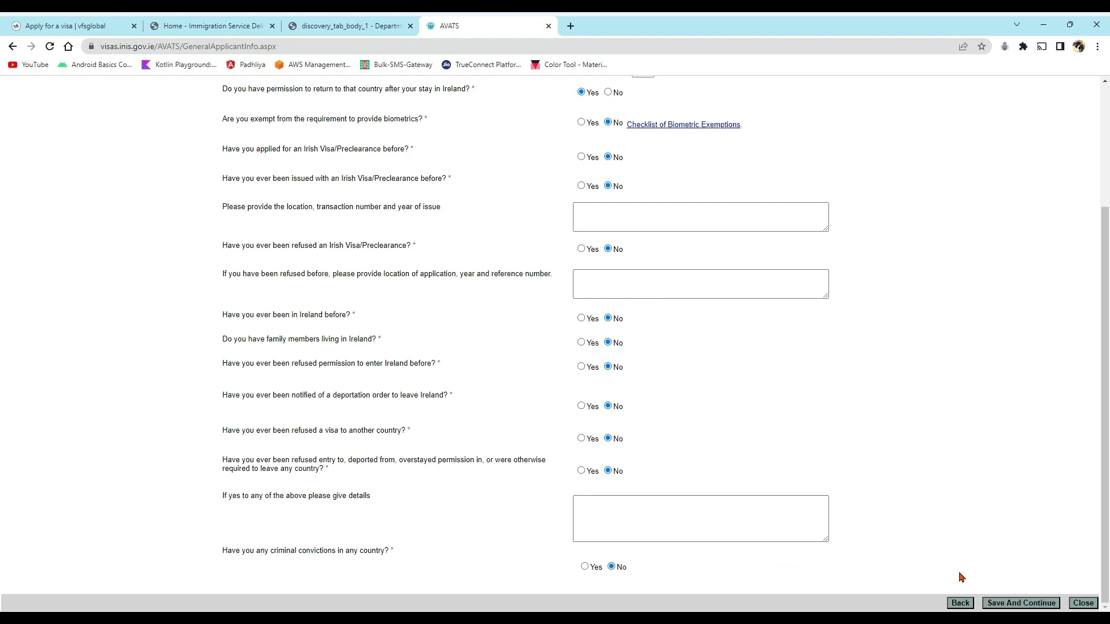
left_click(986, 602)
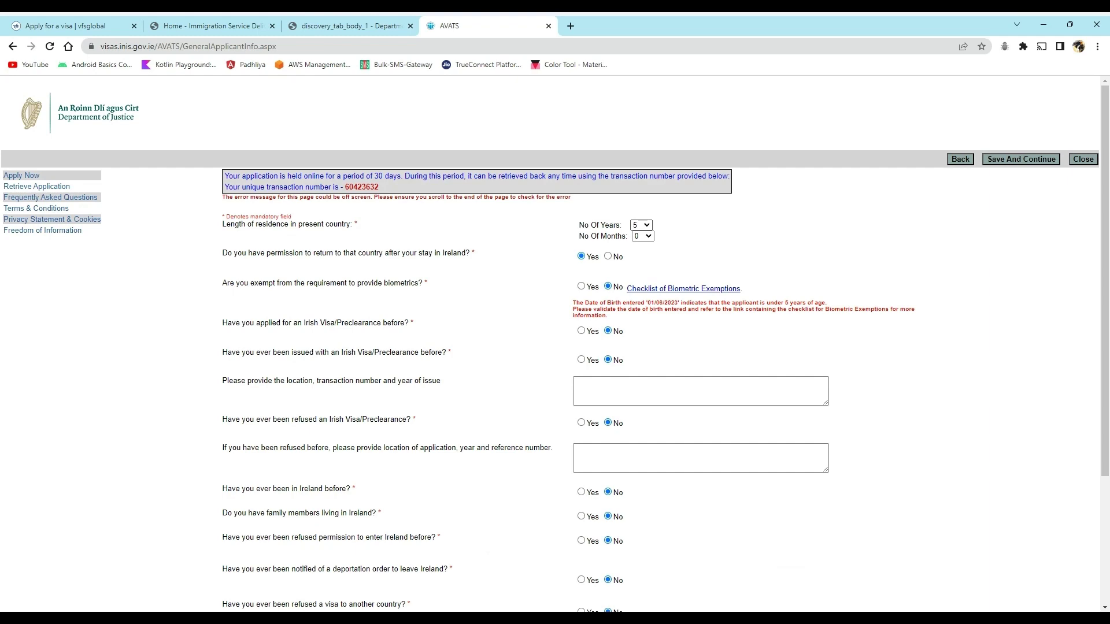
- Retry saving the questions page, then go Back to the applicant personal details page
scroll(1094, 411, "down", 3)
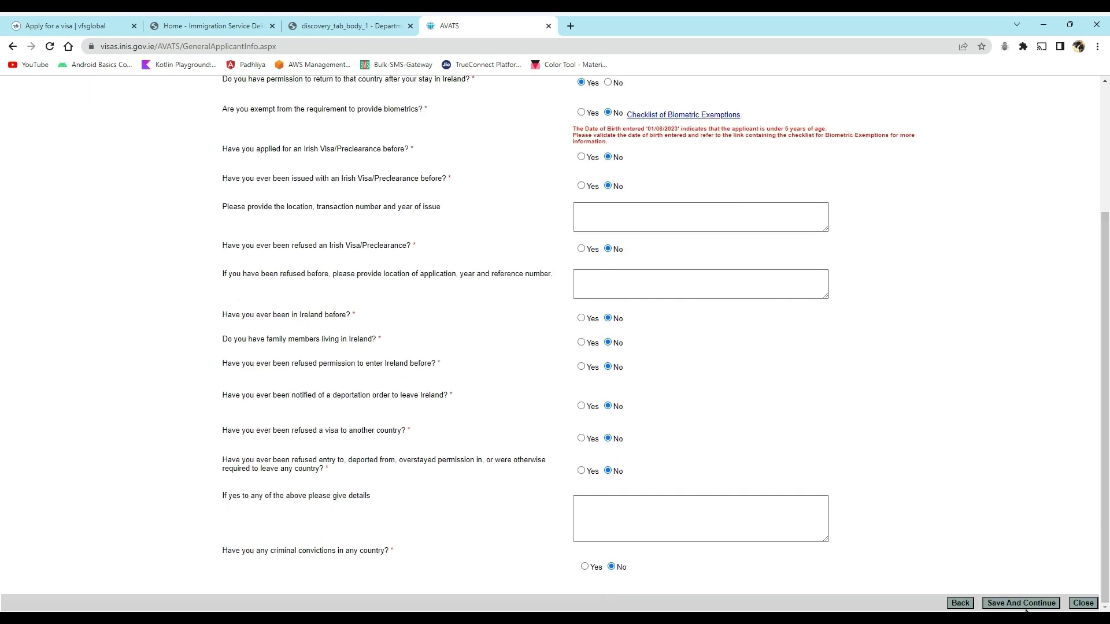
left_click(1022, 602)
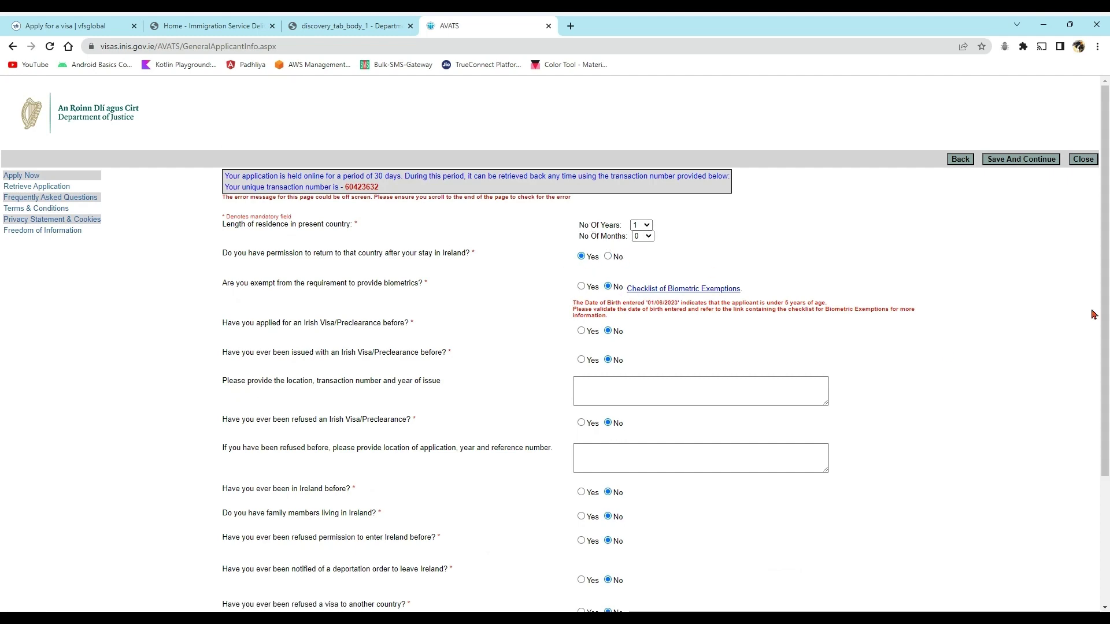
scroll(1093, 323, "down", 2)
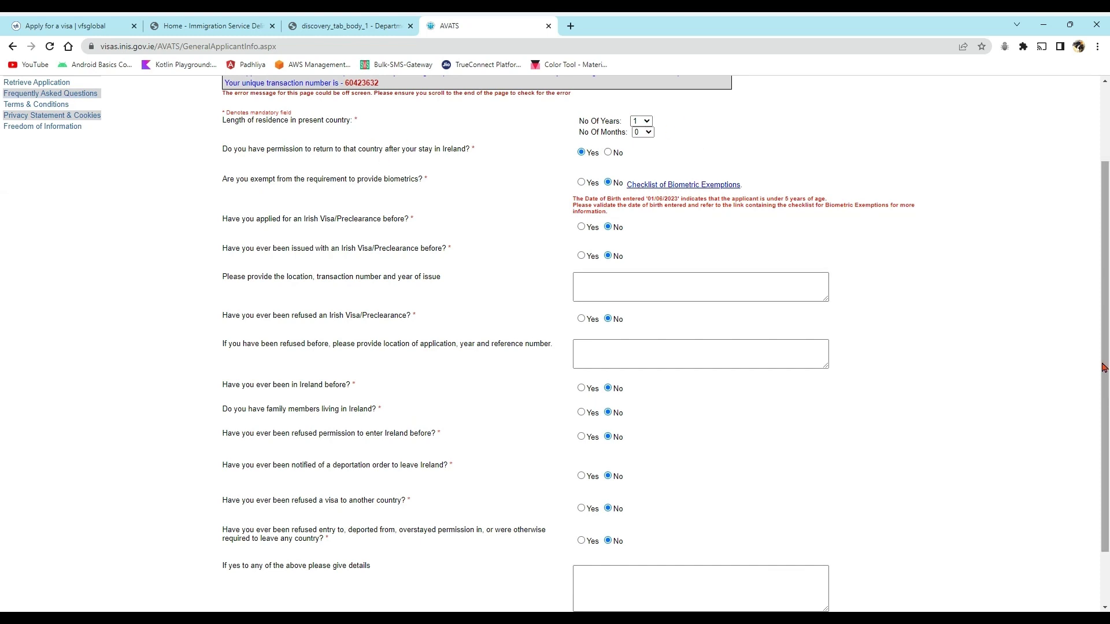
left_click_drag(1105, 366, 1105, 420)
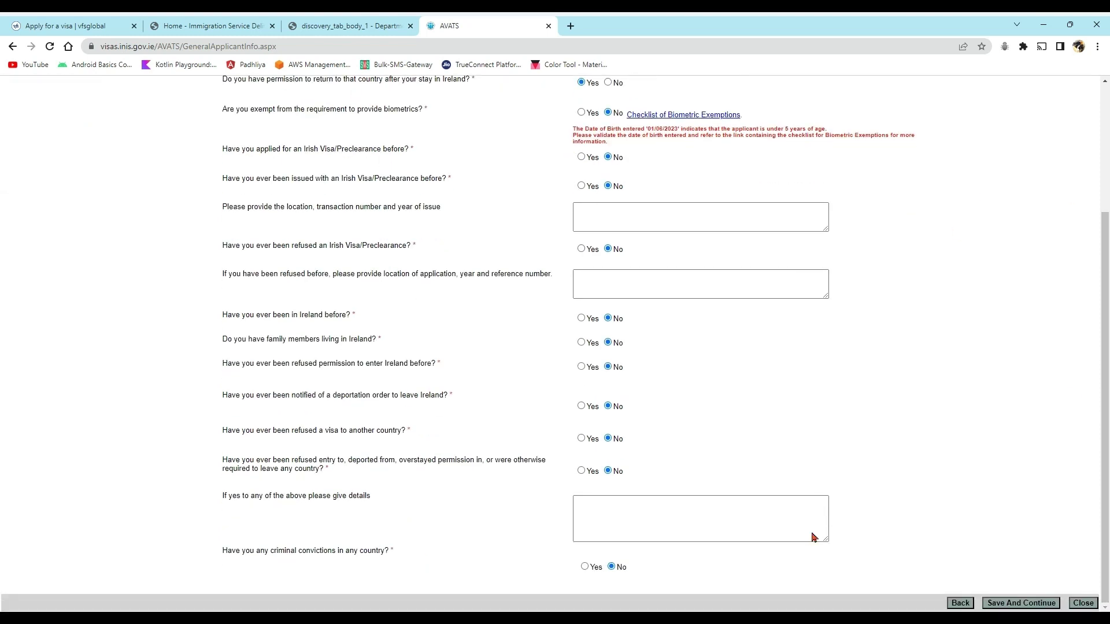
left_click(962, 605)
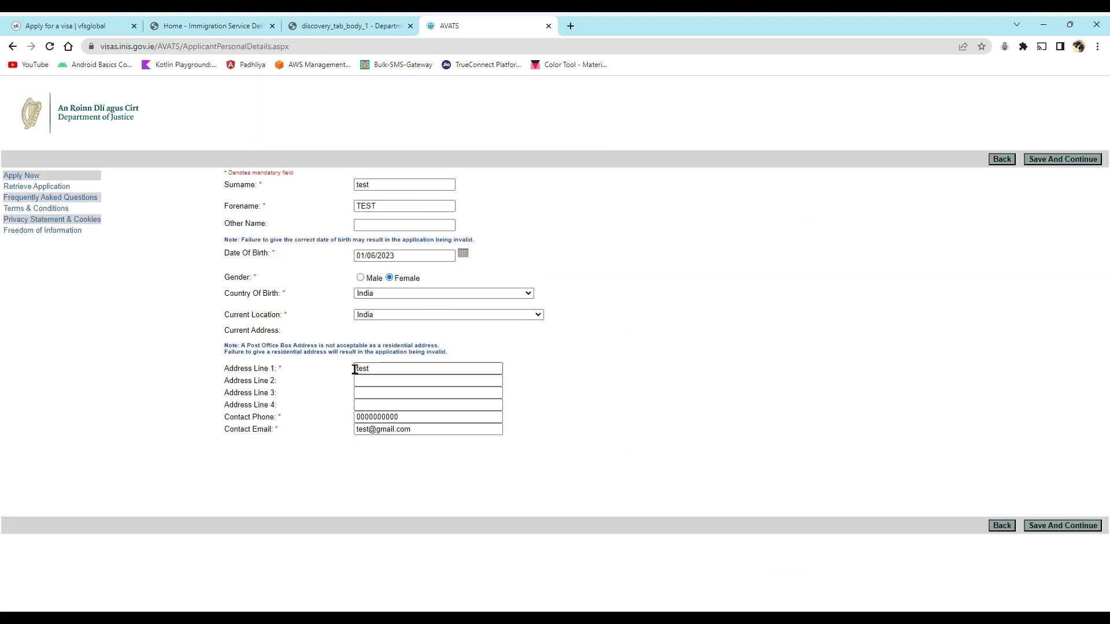
- Check the 01/06/2023 birth date and save the personal details unchanged
left_click(462, 255)
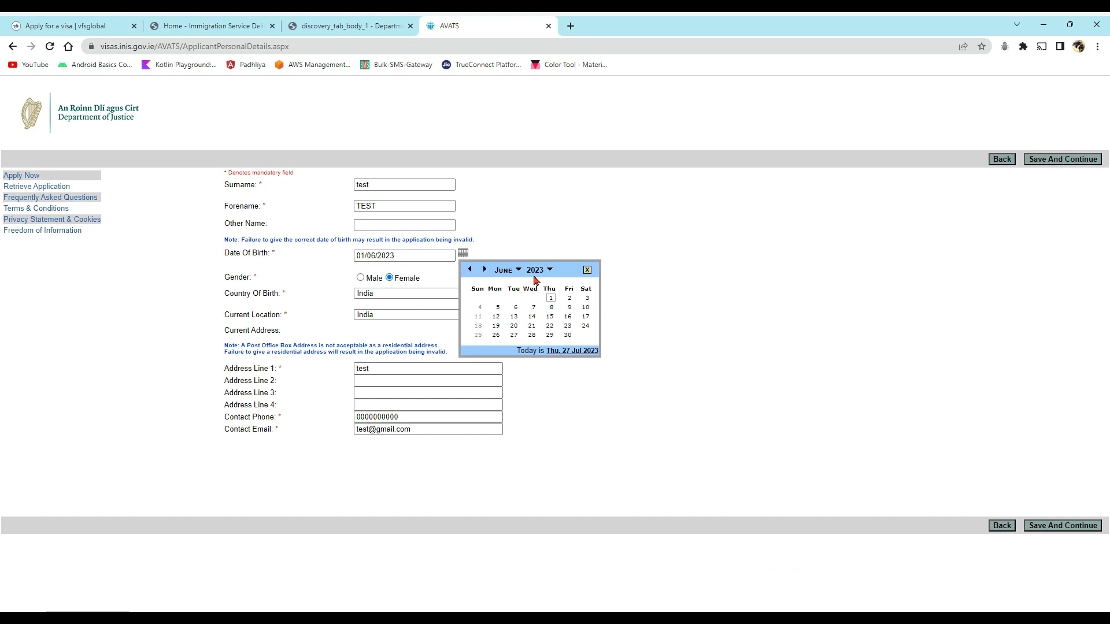
left_click_drag(391, 257, 342, 257)
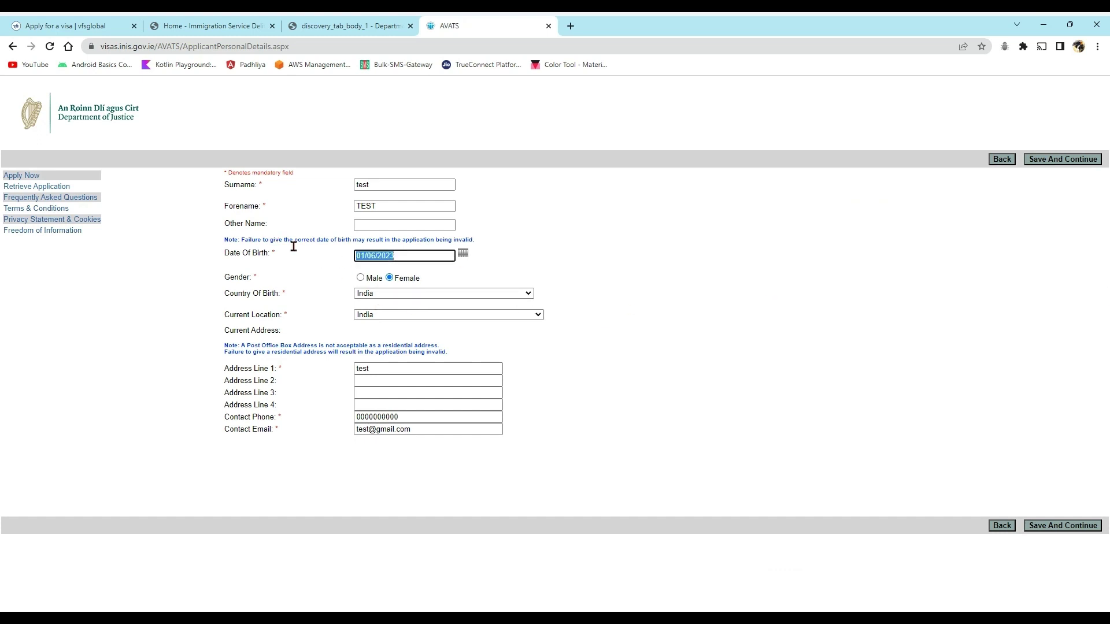
left_click(913, 346)
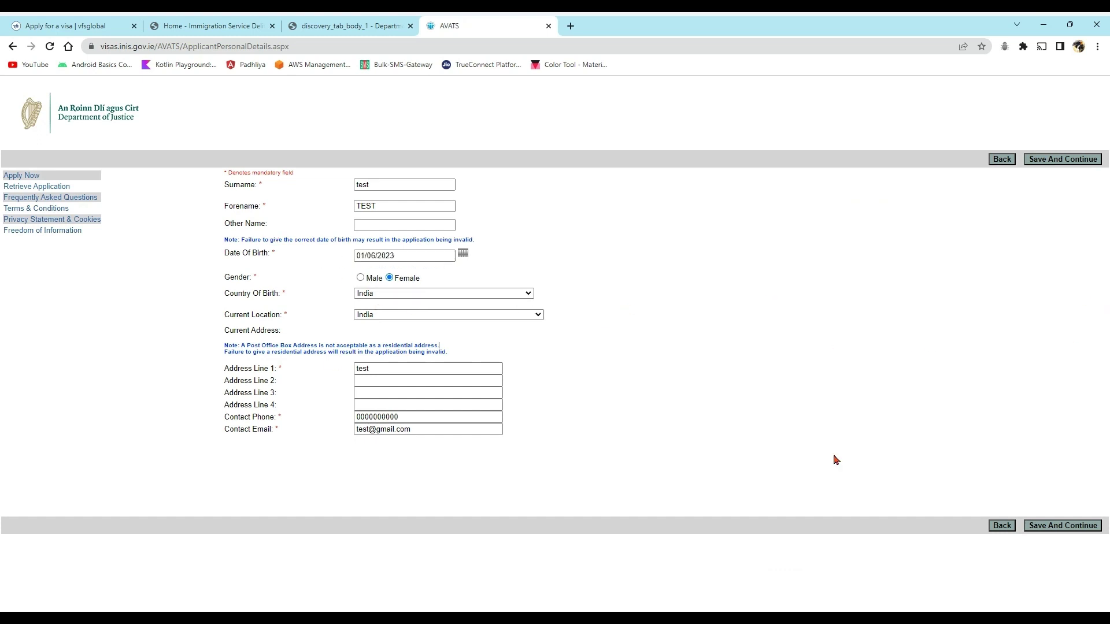
left_click(1063, 526)
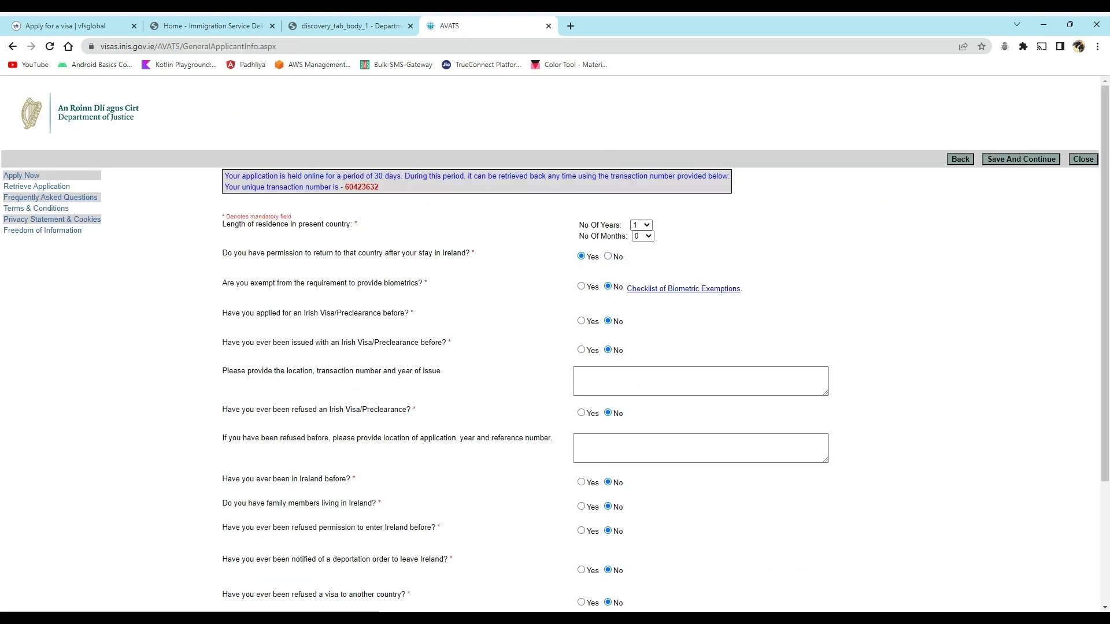
- Set residence to 0 years 1 month, save to trigger the under-5 birth date error, and go back
left_click(638, 238)
left_click(643, 238)
left_click(641, 256)
left_click_drag(1108, 463, 1108, 583)
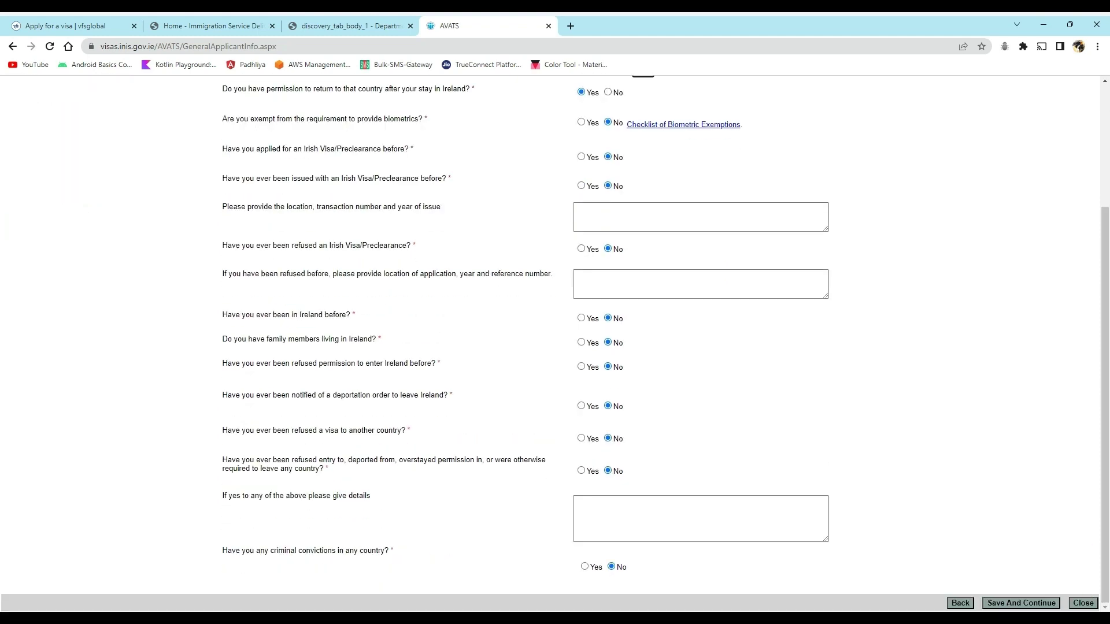
left_click(1020, 602)
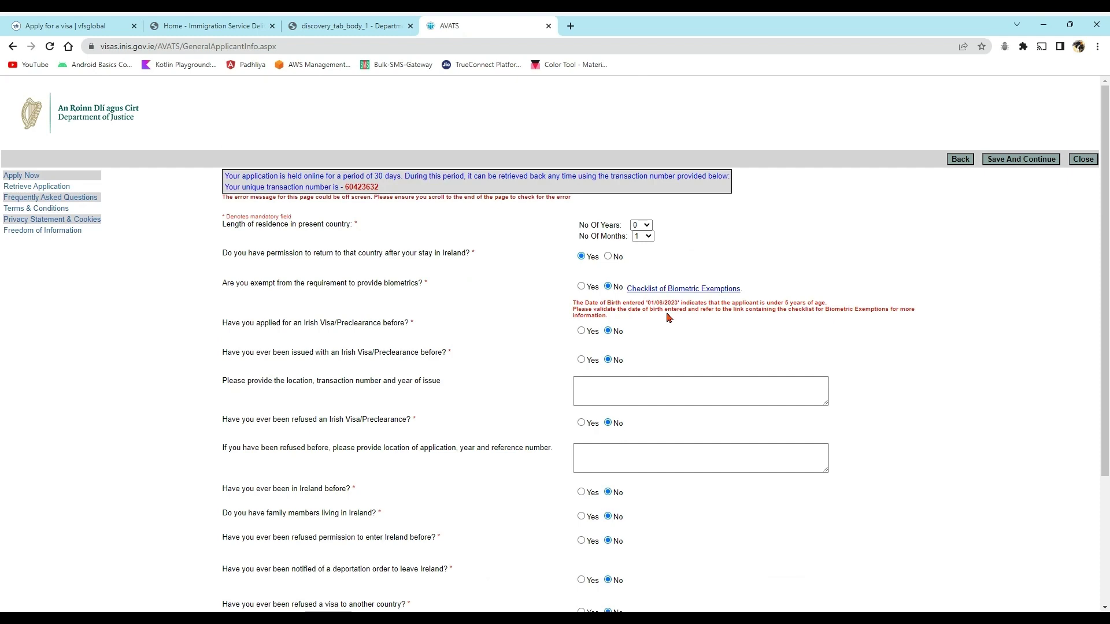
left_click_drag(1108, 312, 1108, 440)
left_click(959, 603)
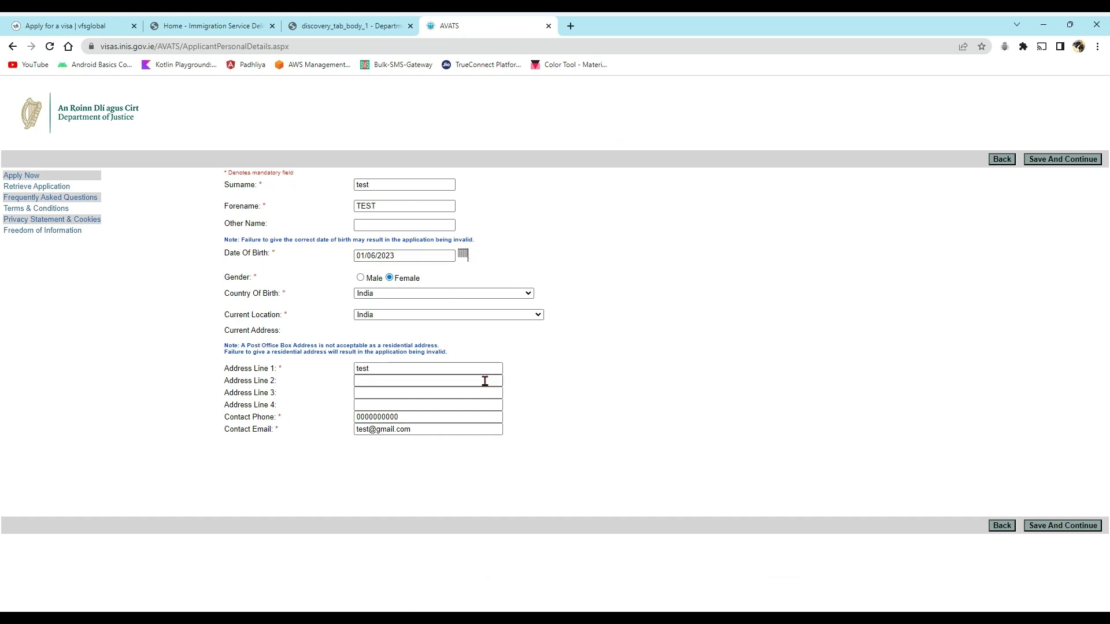
- Page the Date Of Birth calendar back through 2020 and 2017 toward earlier years
left_click(463, 254)
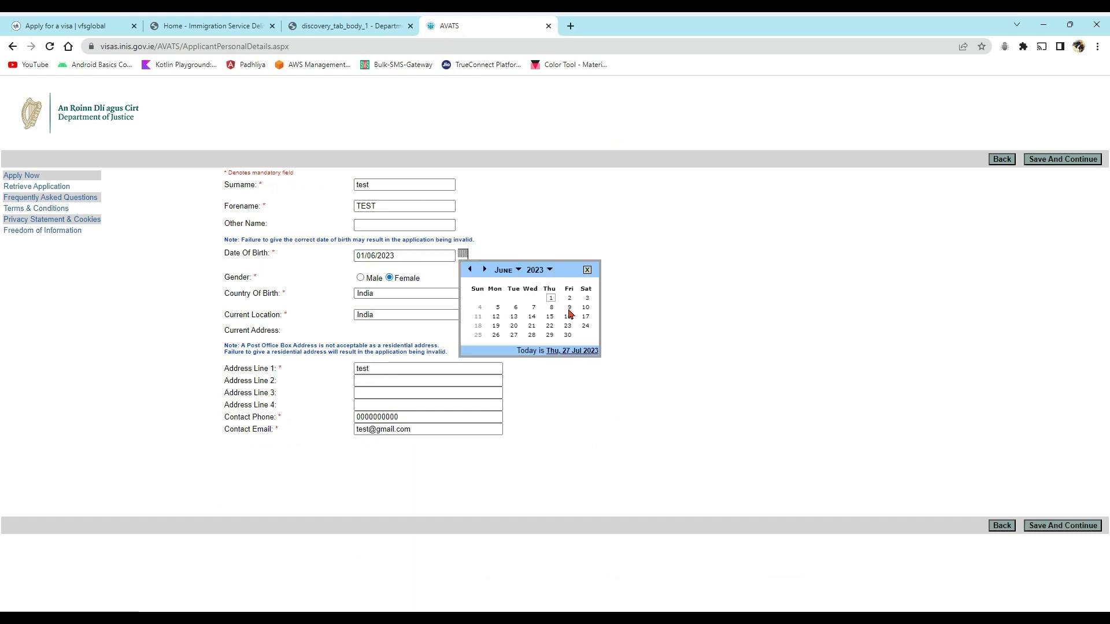
left_click(535, 270)
left_click(535, 270)
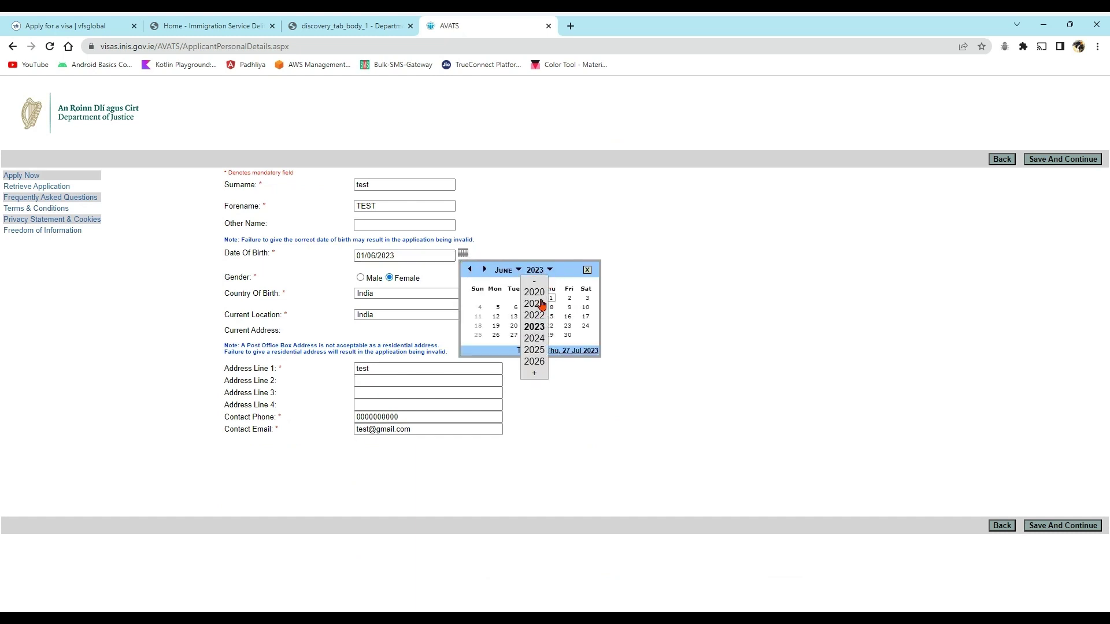
left_click(542, 295)
left_click(550, 270)
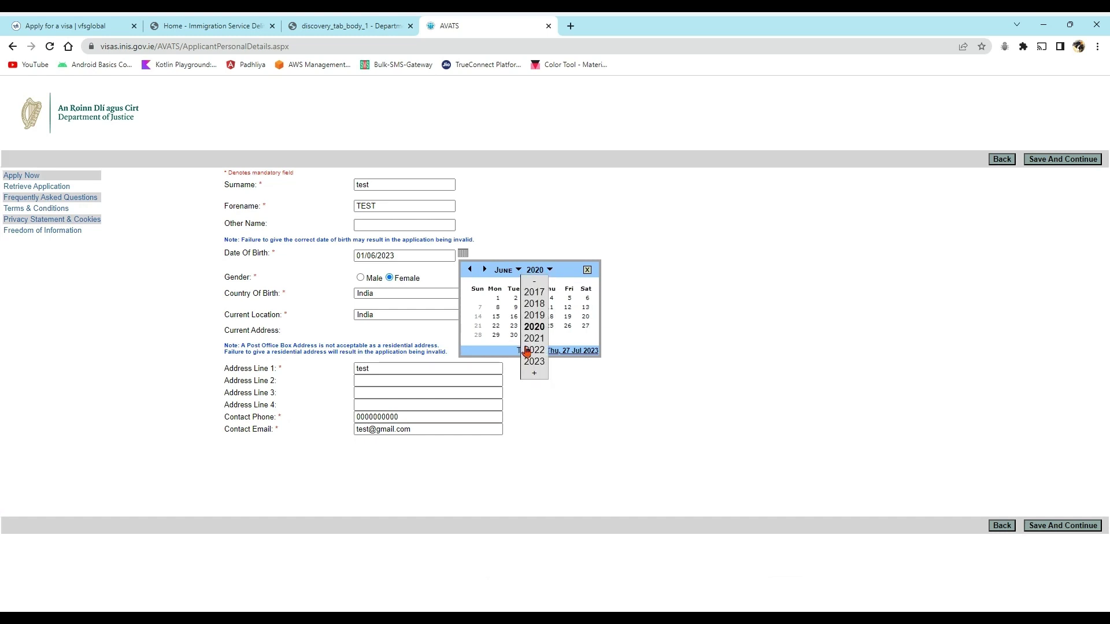
left_click(533, 293)
left_click(535, 270)
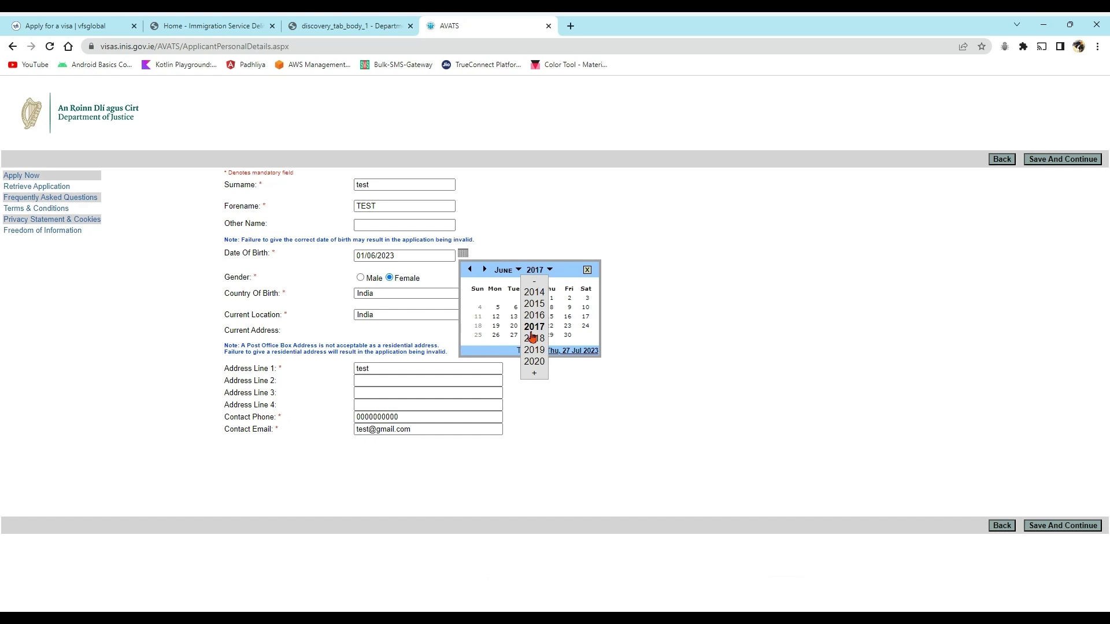
left_click(534, 281)
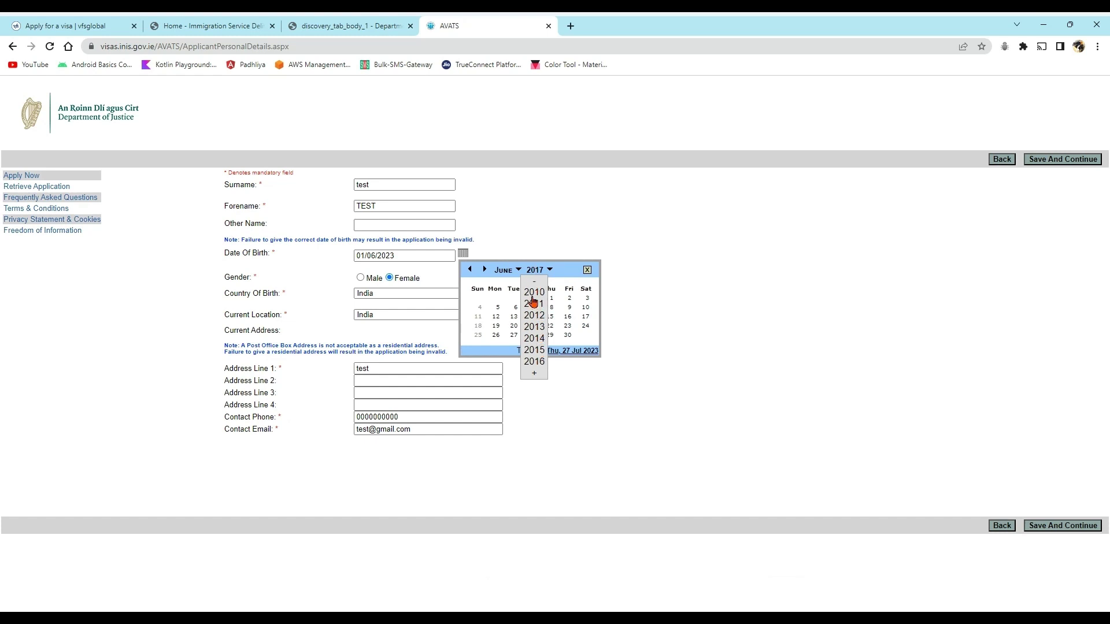
left_click_drag(534, 282, 532, 379)
left_click_drag(537, 270, 535, 371)
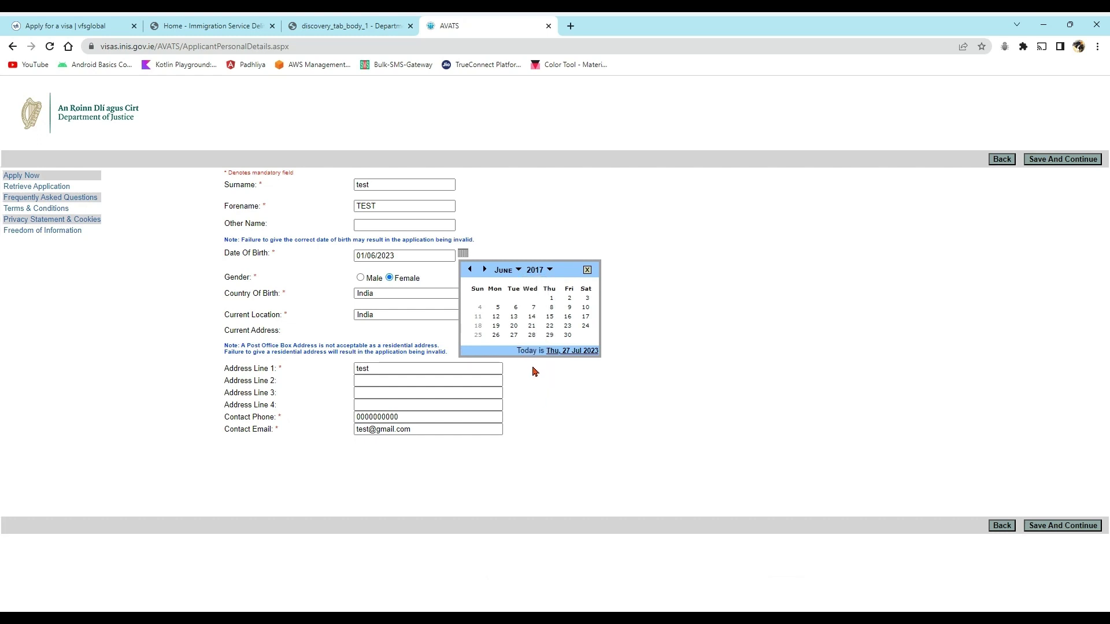
- Retype the date of birth with a year starting 199 and save the personal details
left_click(537, 280)
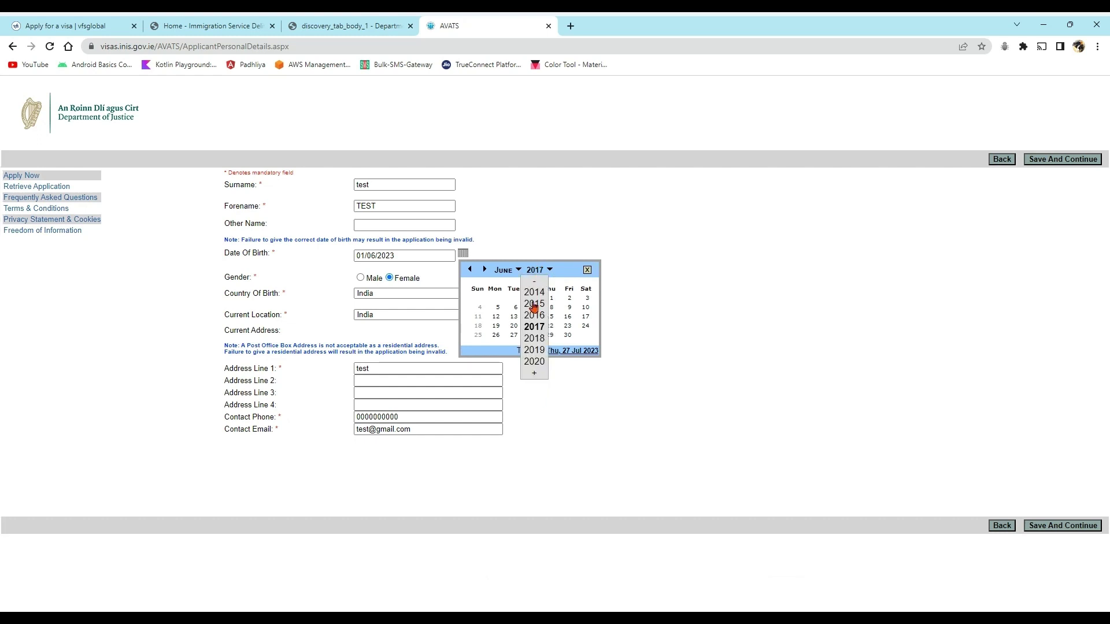
left_click(413, 258)
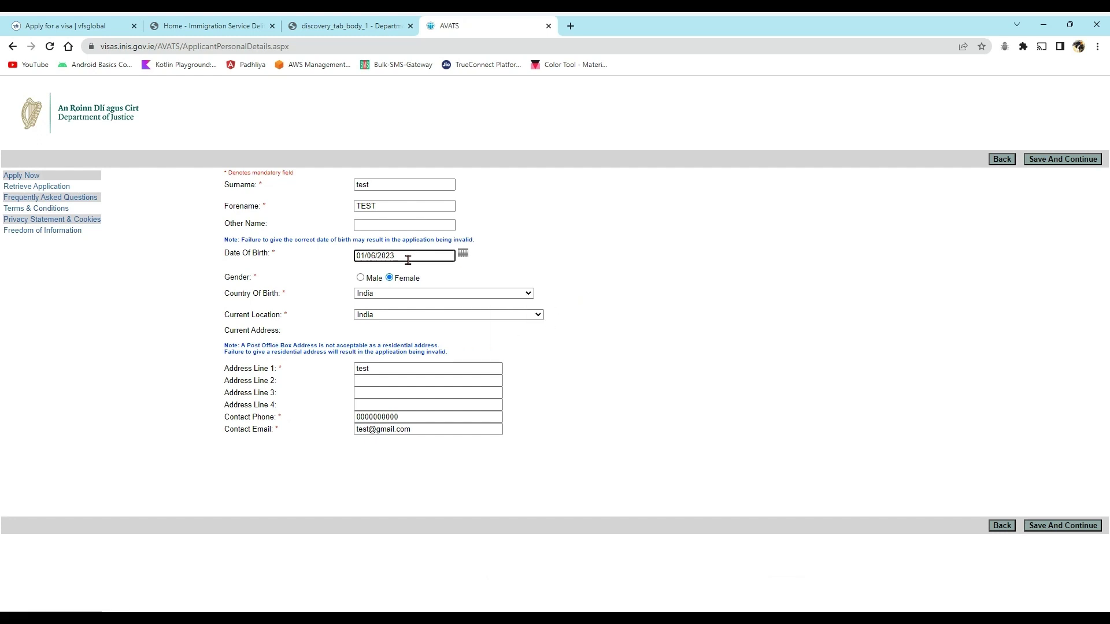
key("BackSpace")
key("BackSpace")
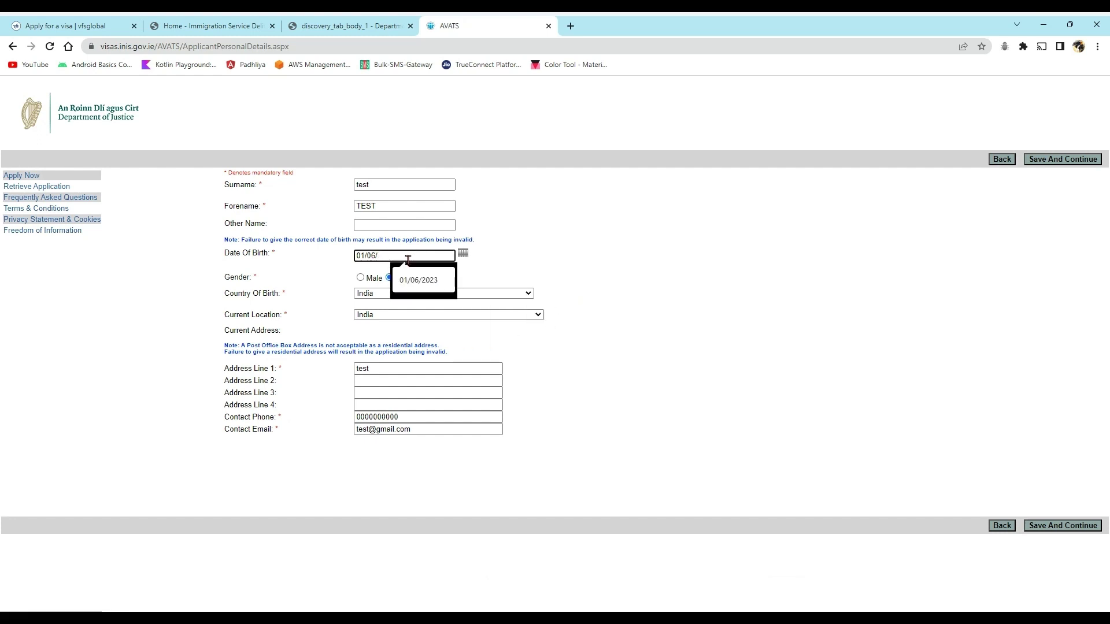
type("1992")
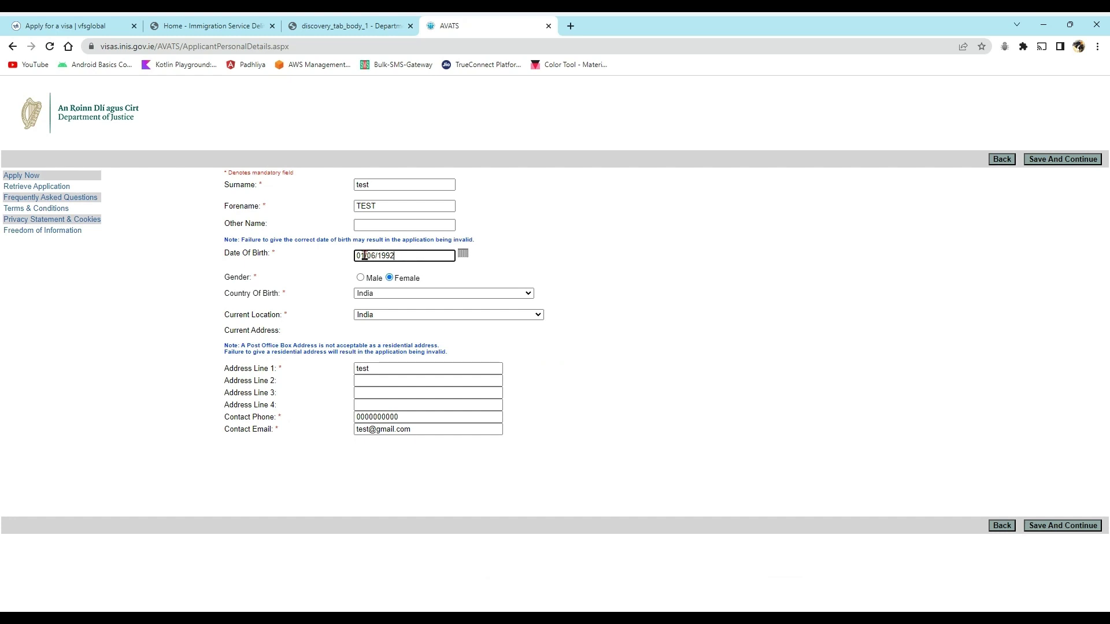
left_click_drag(399, 258, 331, 261)
type("15/")
left_click(1041, 527)
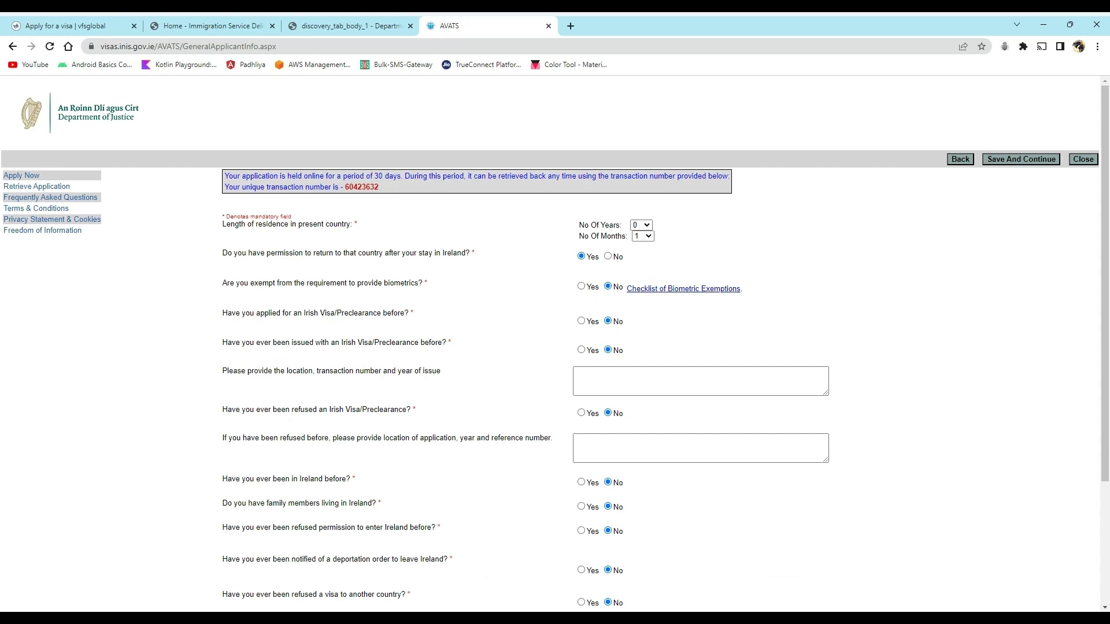
- Set residence to 30 years 0 months and save the general applicant answers
left_click(639, 260)
left_click(635, 236)
left_click(639, 247)
left_click(647, 238)
scroll(705, 359, "down", 3)
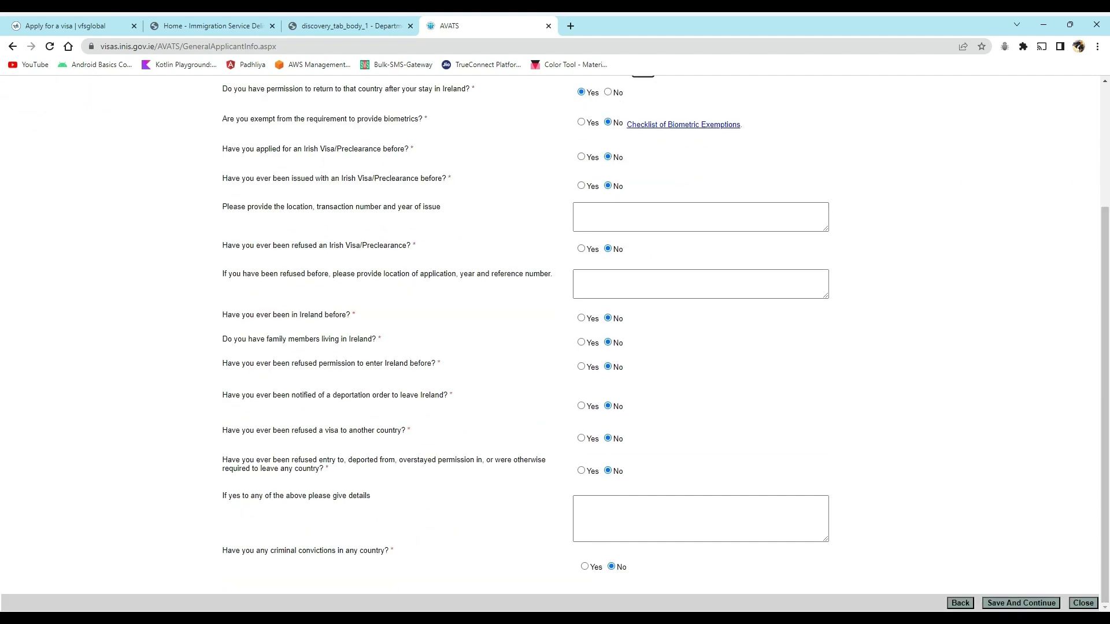
left_click(1021, 603)
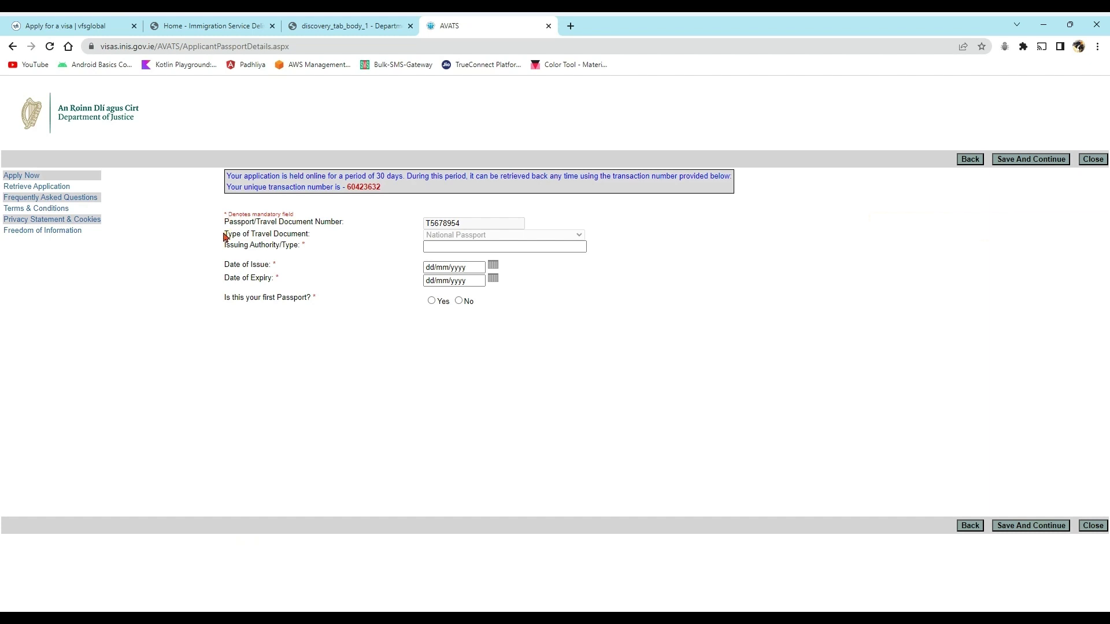
- Enter issue date 23/07/2019, expiry 22/07/2029, first passport Yes, issuing authority India, and save
mouse_move(424, 234)
left_click(468, 268)
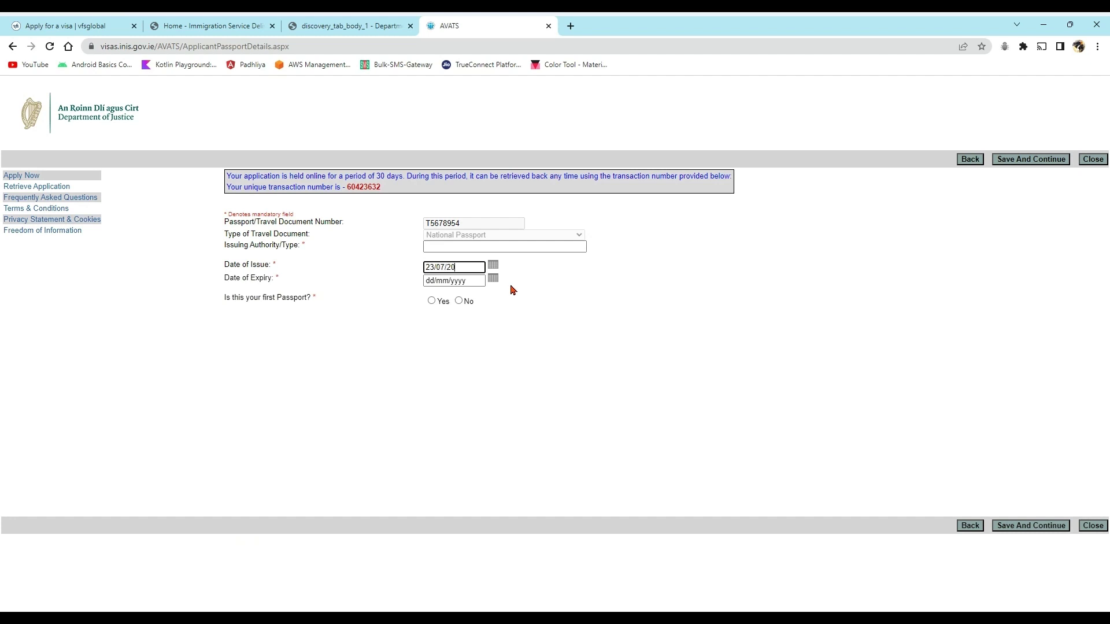
left_click(444, 279)
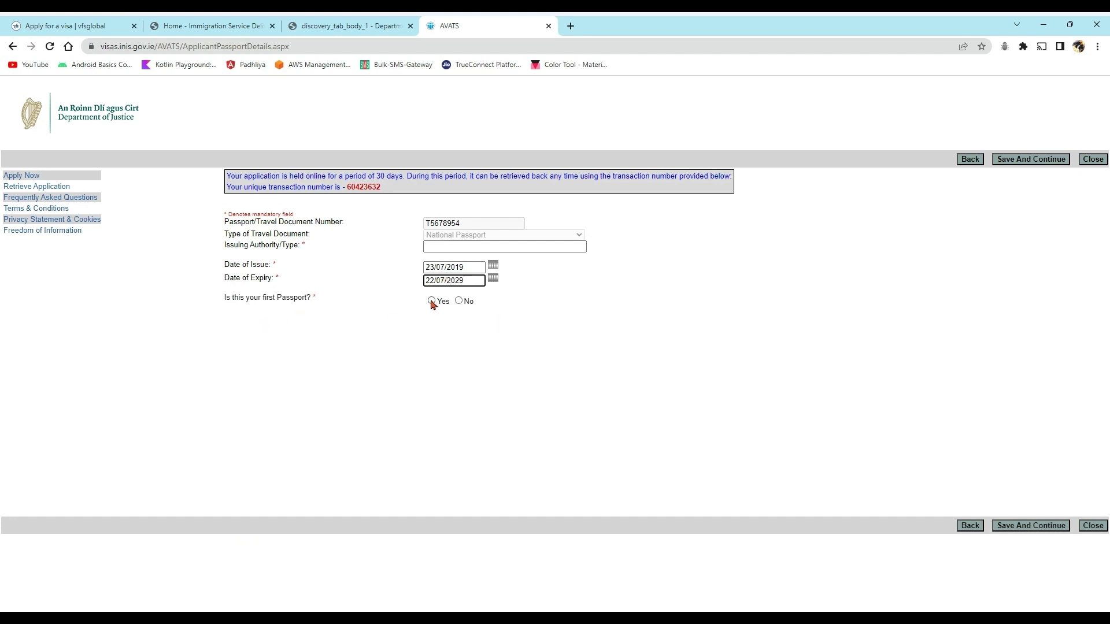
left_click(431, 301)
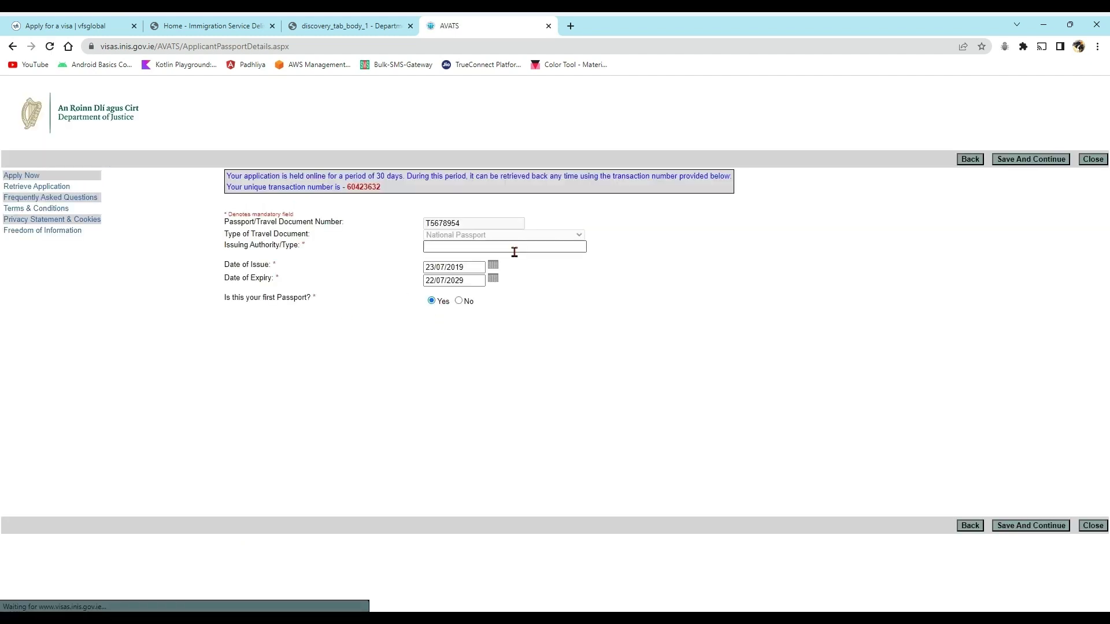
left_click(1033, 527)
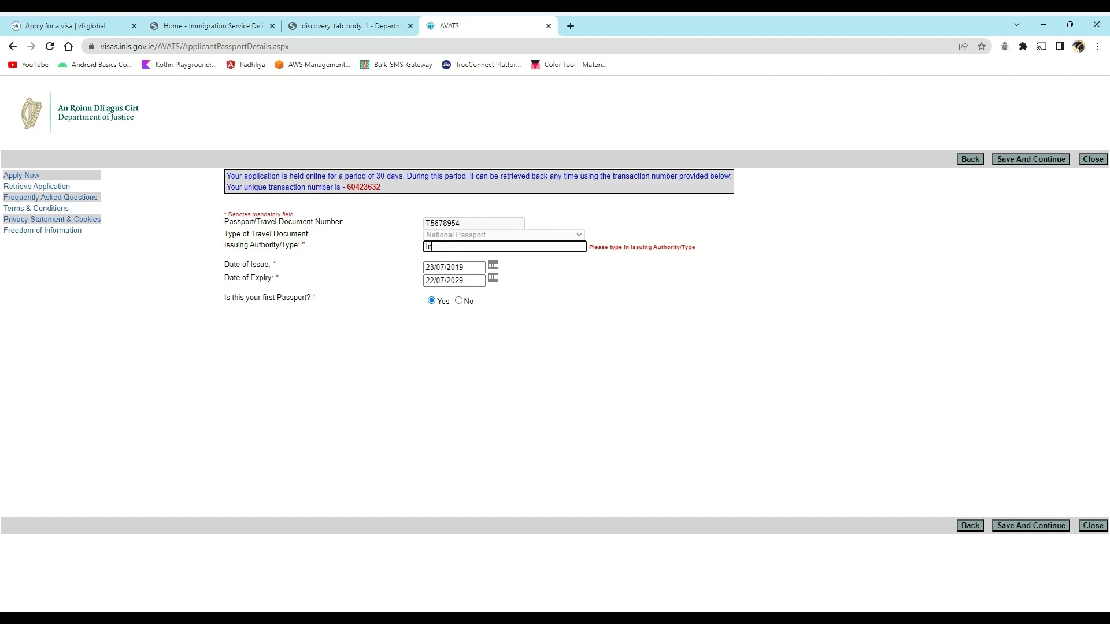
left_click(854, 351)
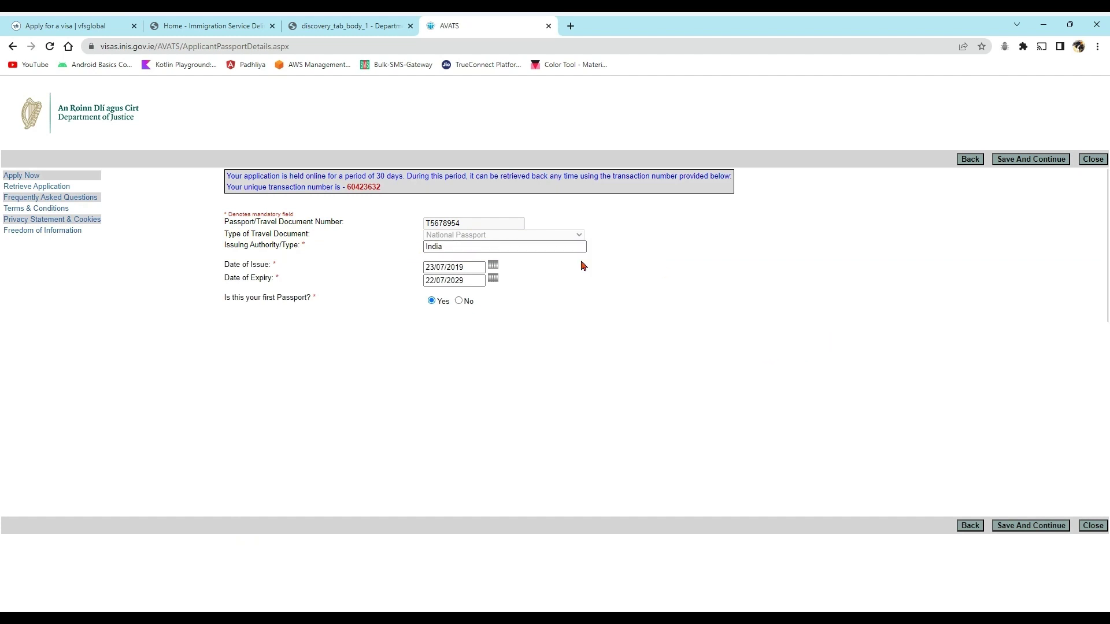
left_click(1031, 526)
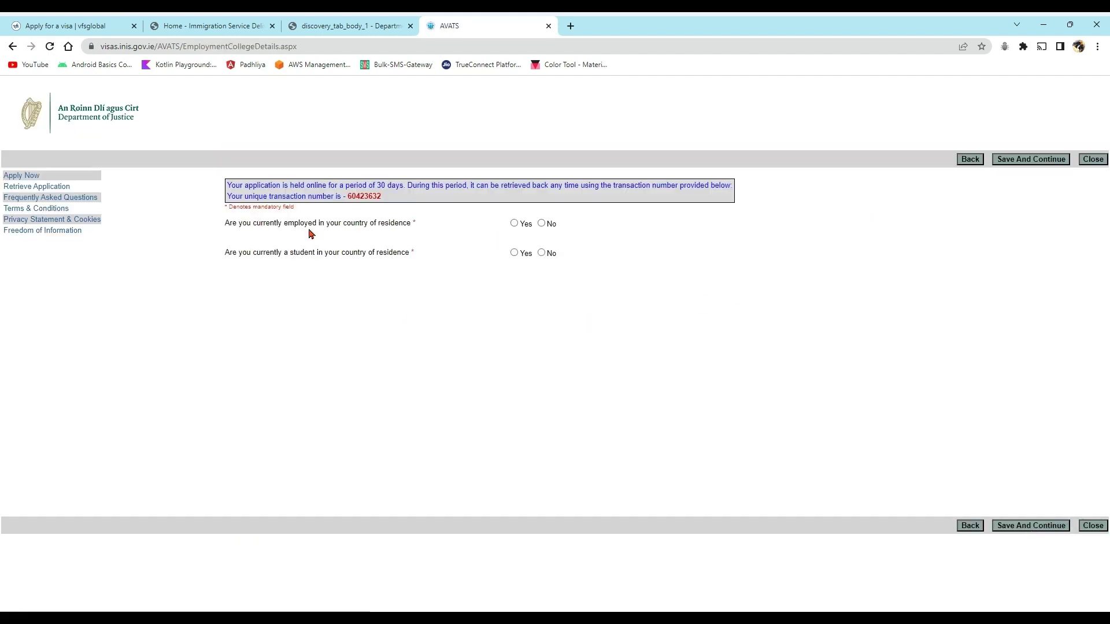
- Answer No to employed, student and travelling-companion questions, saving each page
left_click(514, 224)
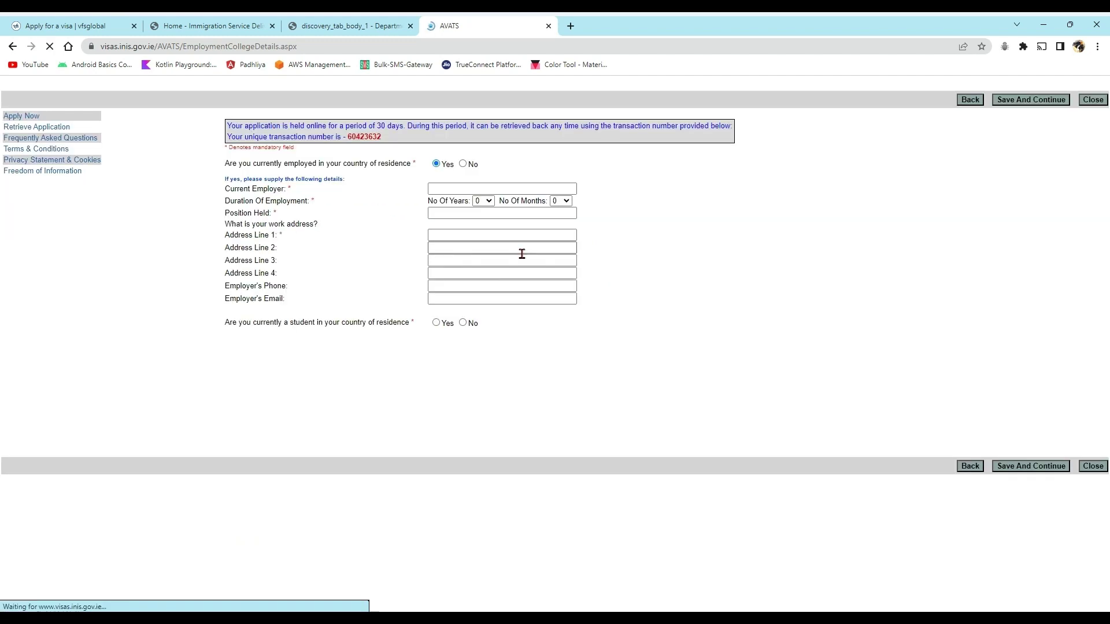
left_click(462, 223)
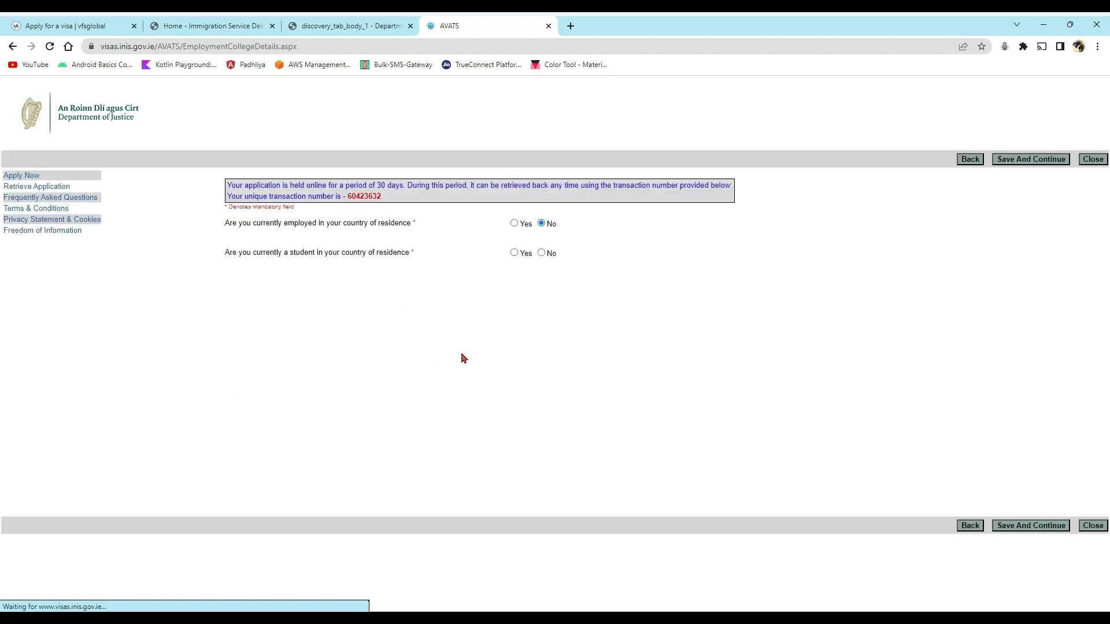
left_click(513, 253)
left_click(541, 252)
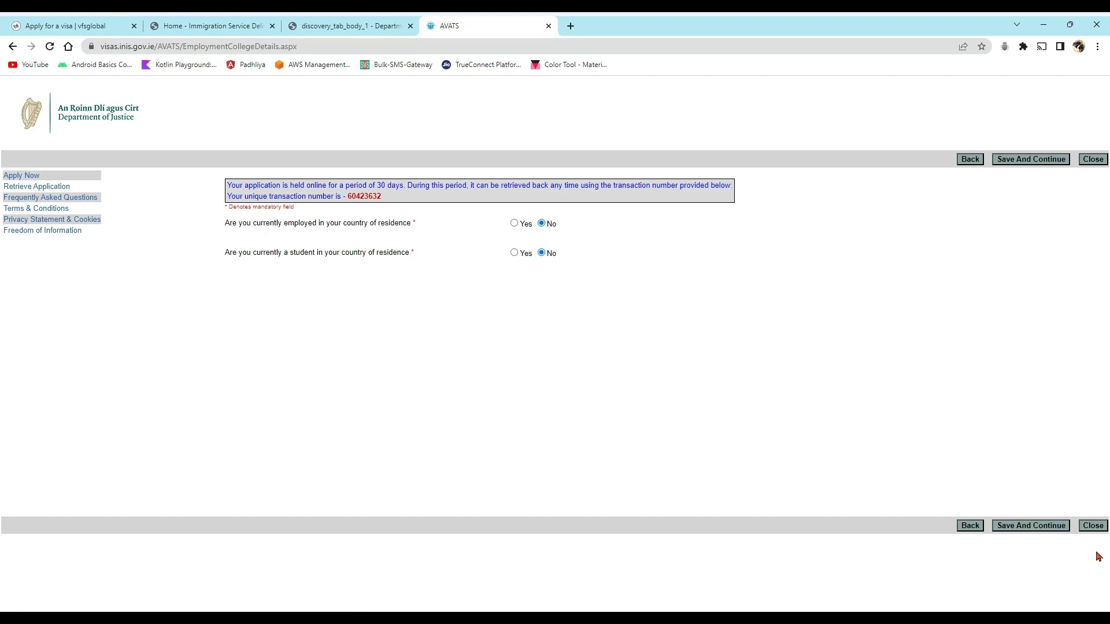
left_click(1020, 527)
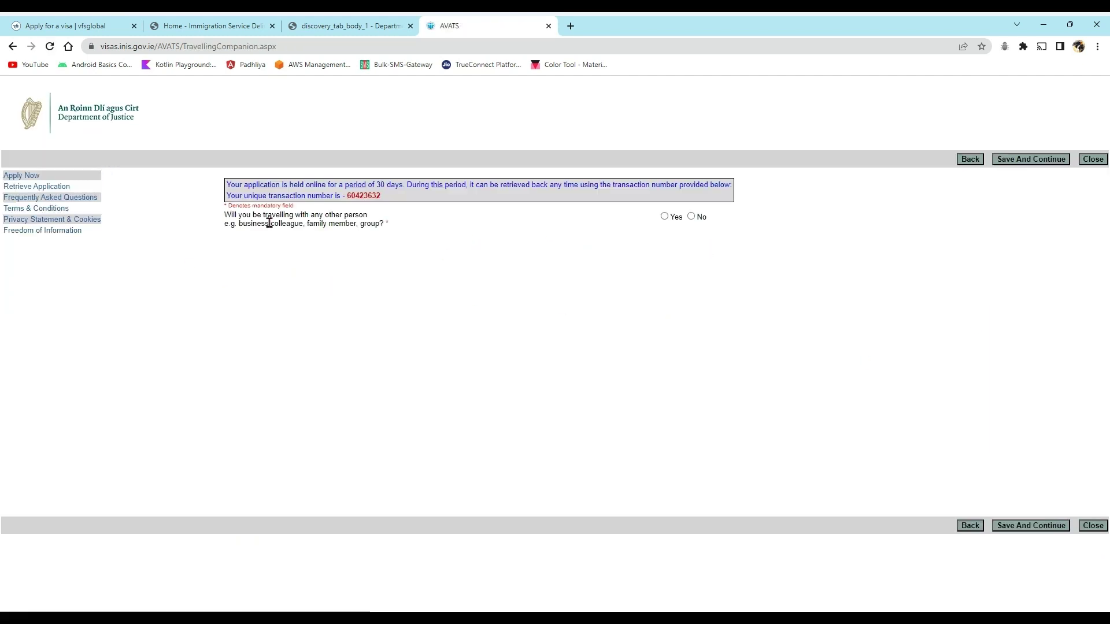
left_click(691, 216)
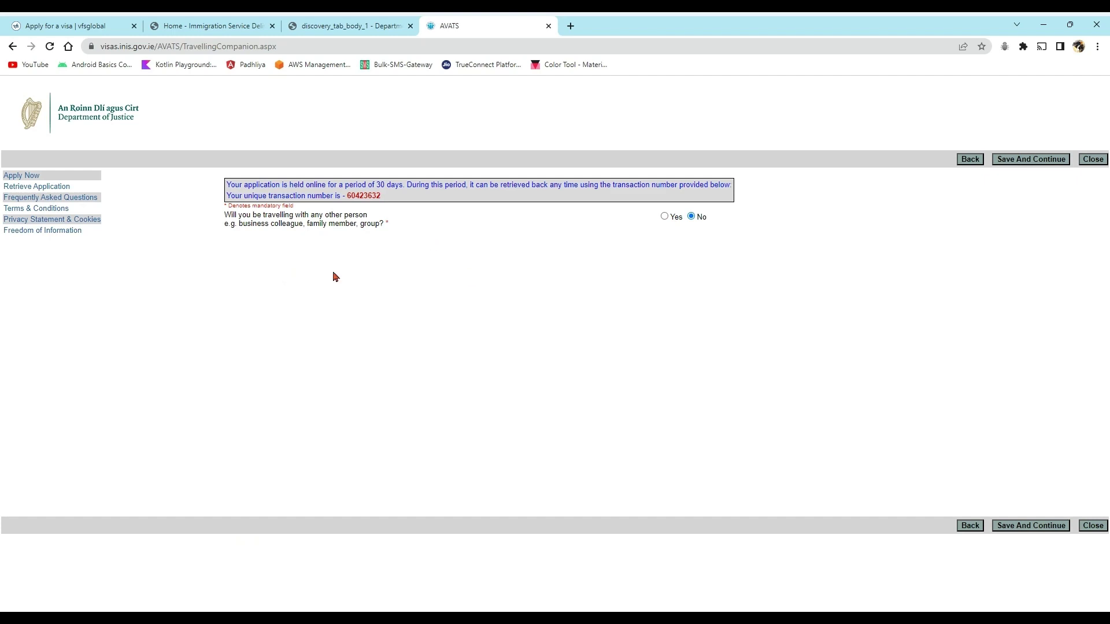
left_click(1017, 526)
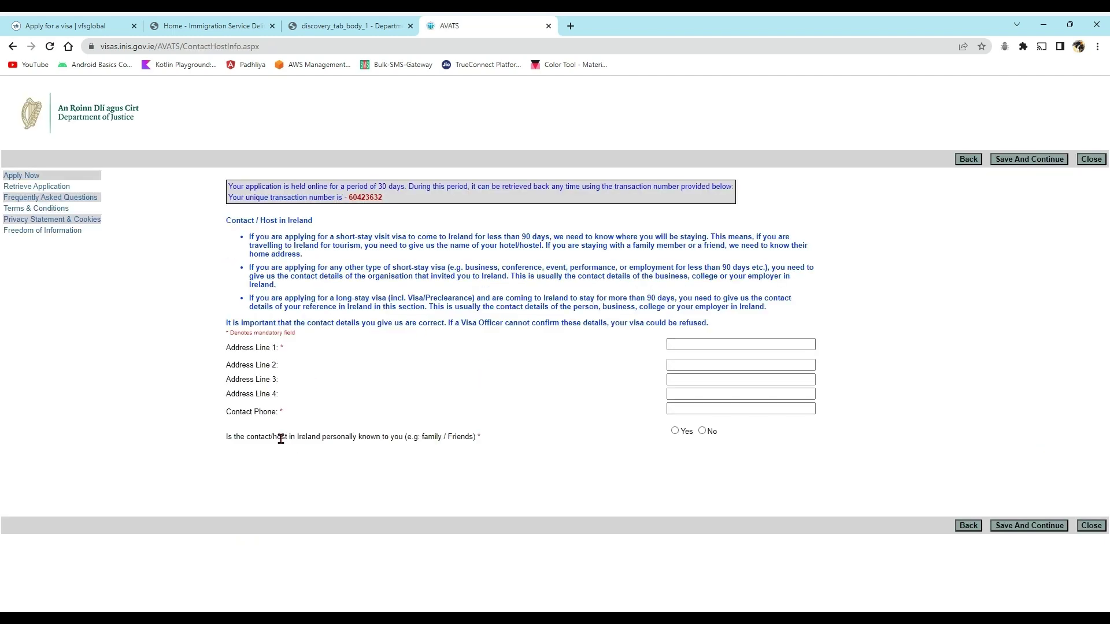
- Enter host address 'test' and a +353 contact phone, mark host not personally known, and save
left_click_drag(226, 351, 322, 420)
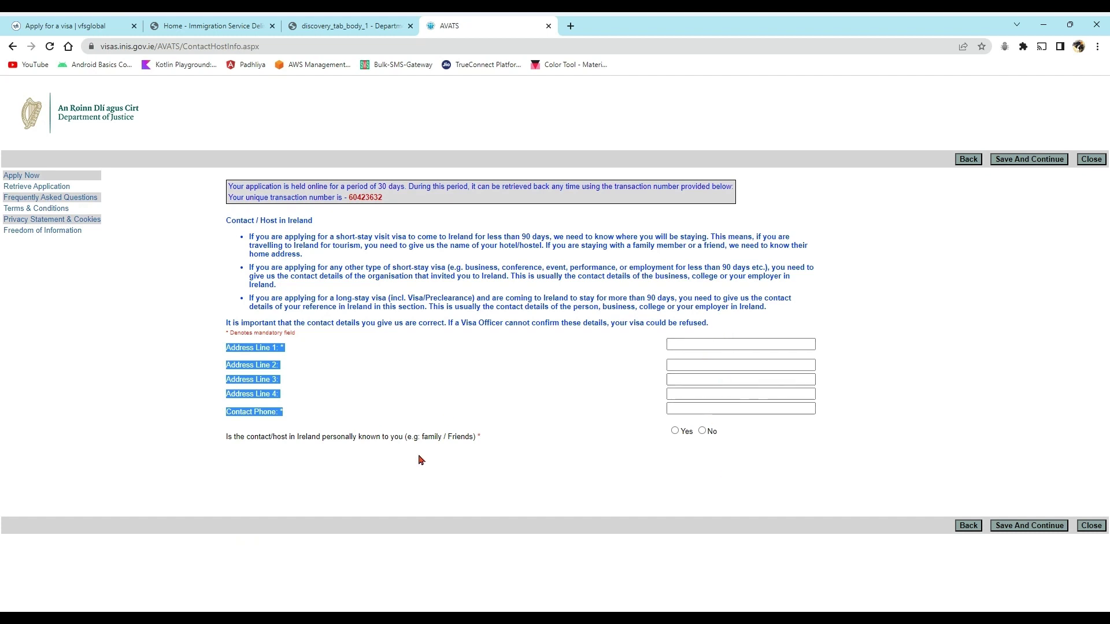
left_click(713, 349)
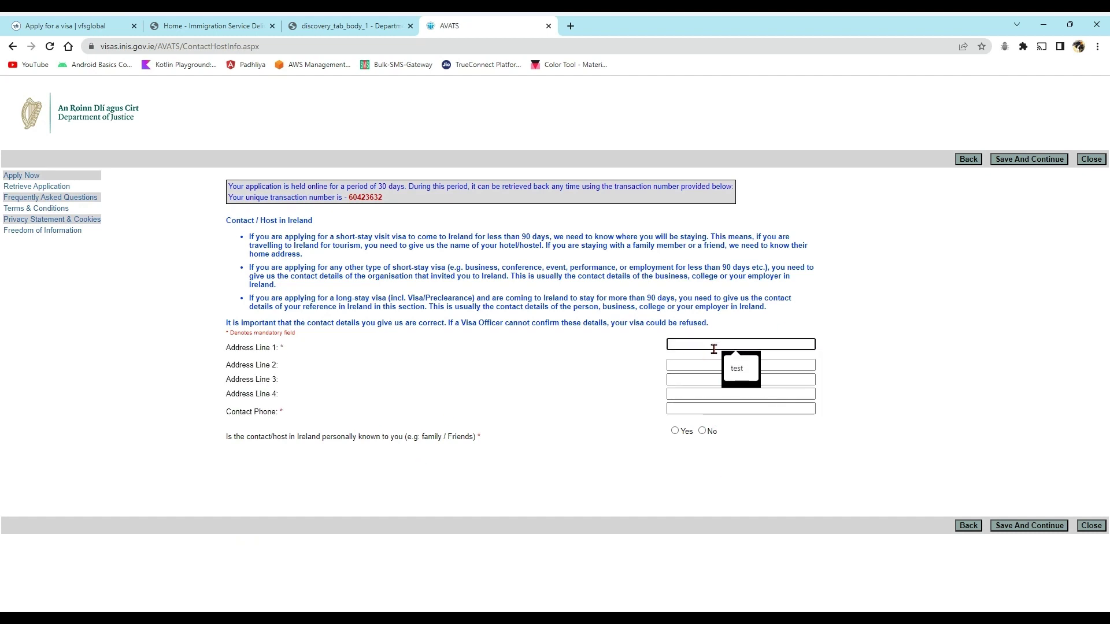
type("test")
left_click(685, 408)
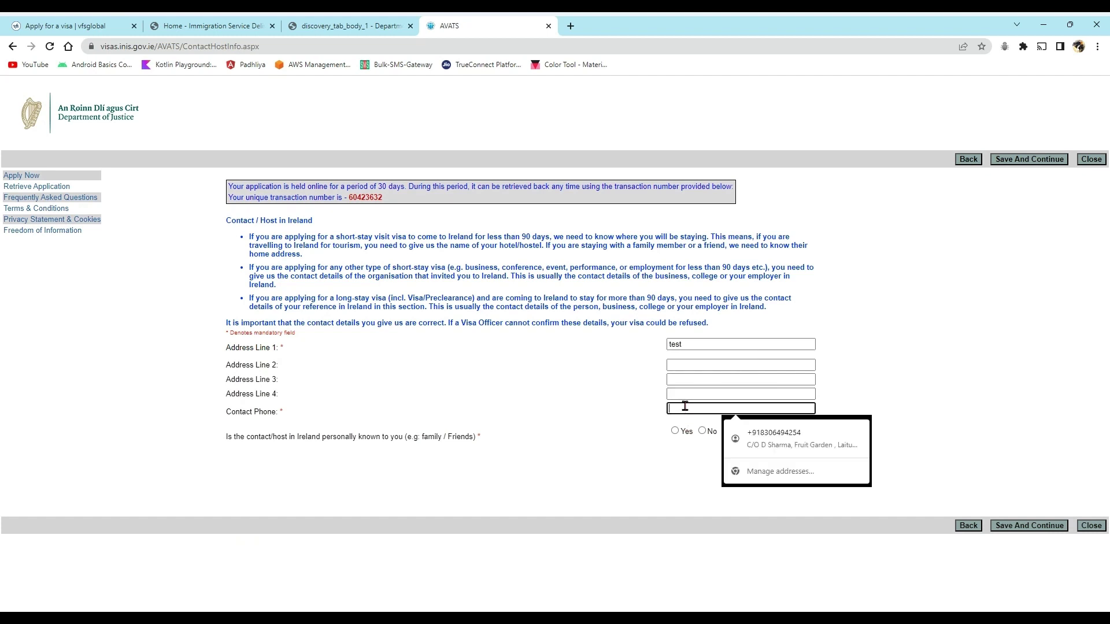
type("+353")
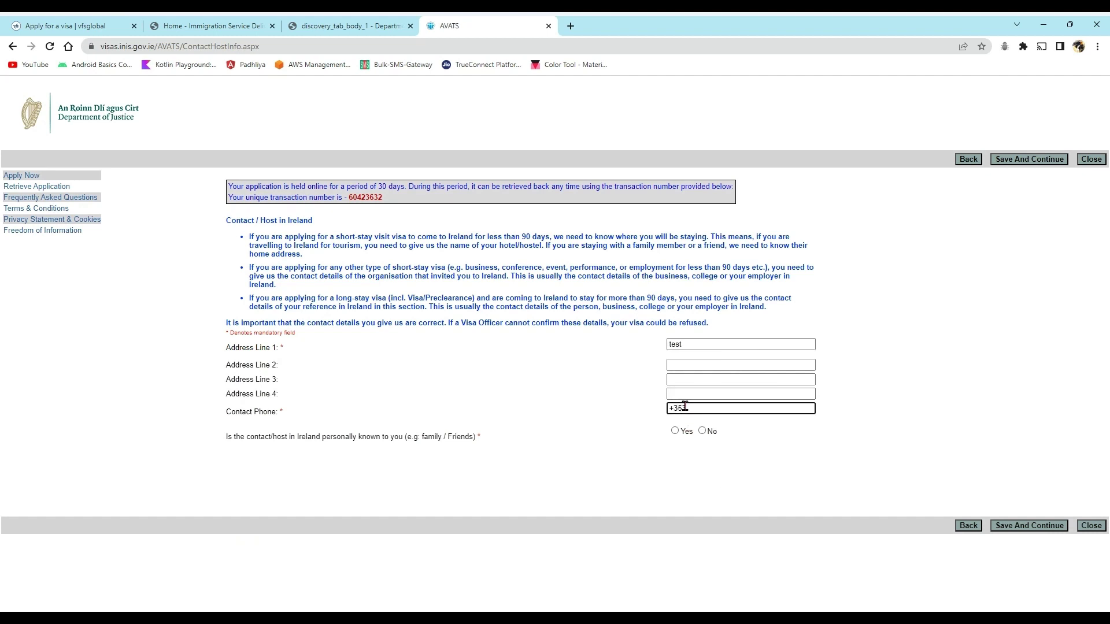
left_click_drag(696, 408, 620, 412)
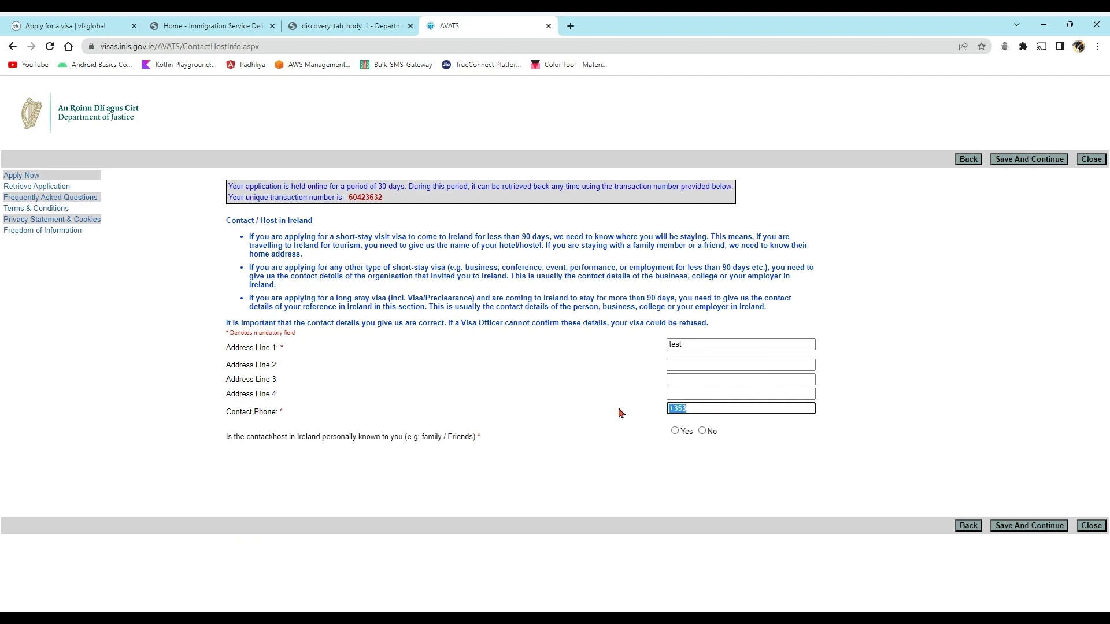
left_click(727, 408)
left_click(702, 431)
left_click(1034, 527)
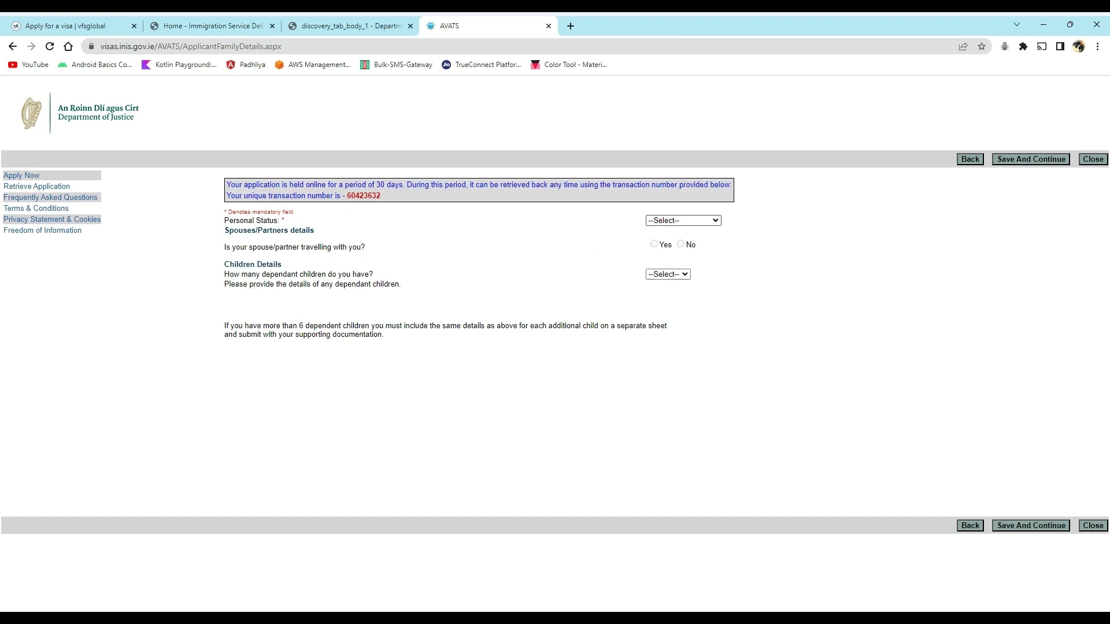
- Set personal status to Single with 0 dependant children and save the family details
left_click(664, 245)
left_click(687, 246)
left_click(660, 294)
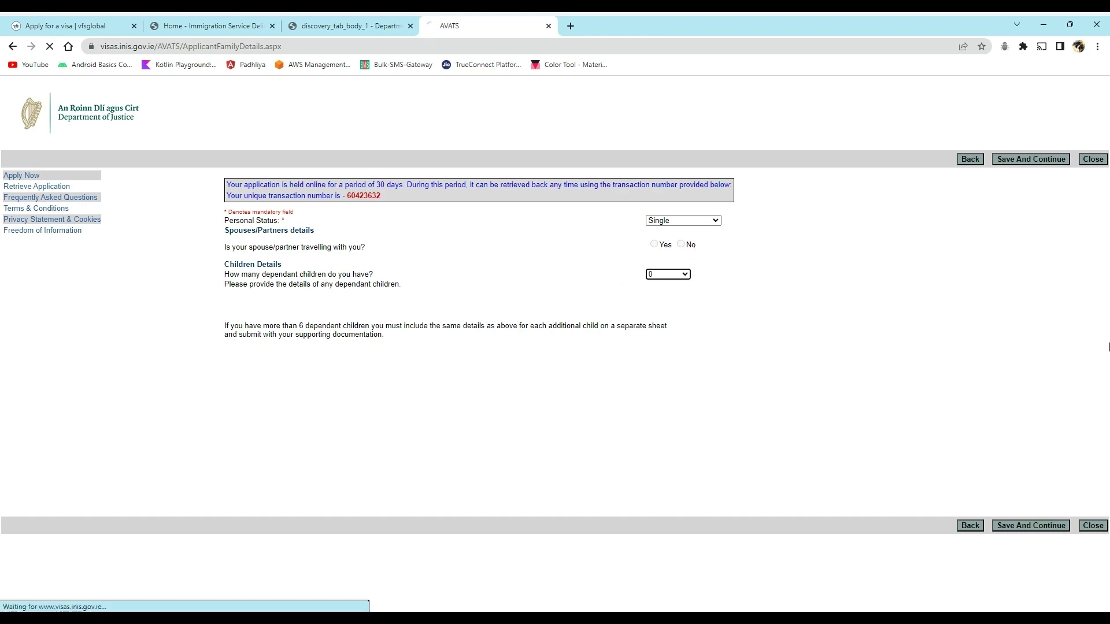
left_click(1022, 526)
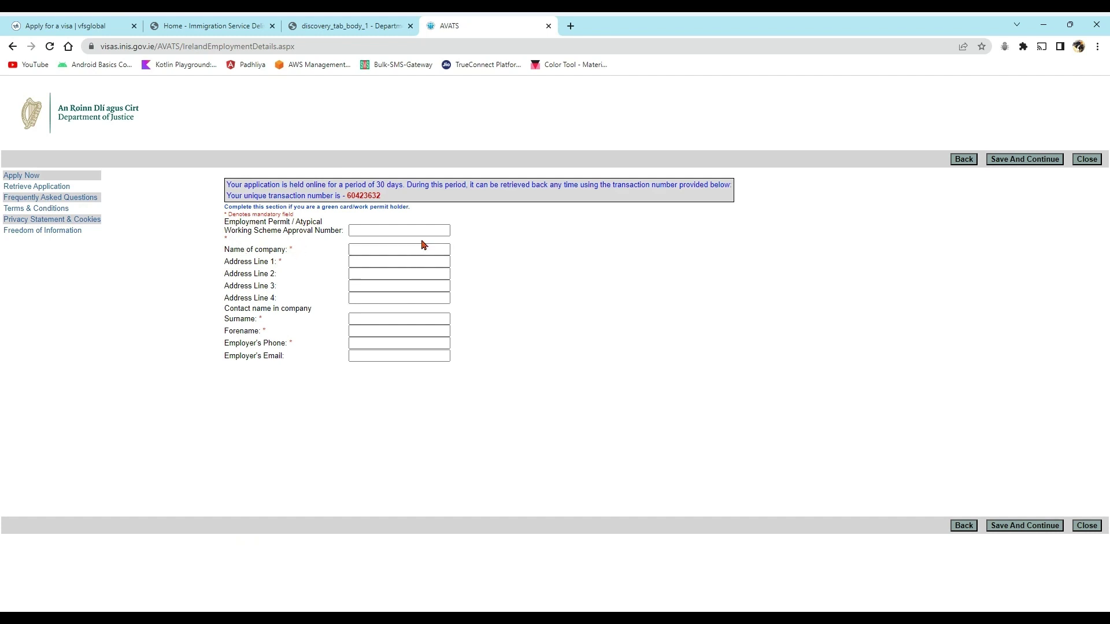
- Fill the approval number, company name 'test' and the company's address line 1
left_click(399, 230)
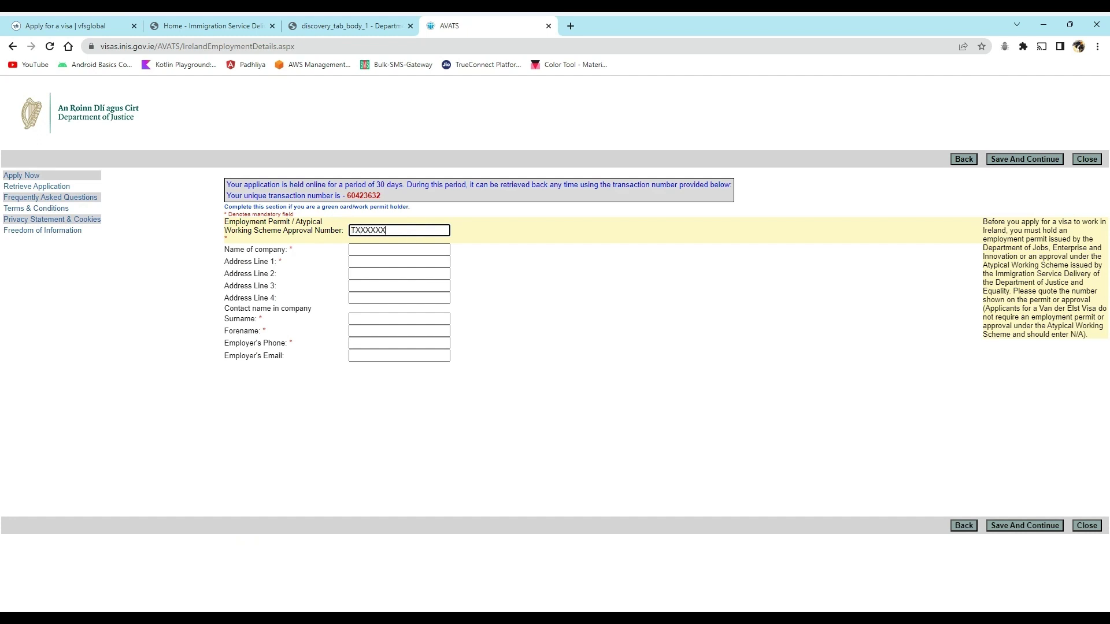
left_click(372, 250)
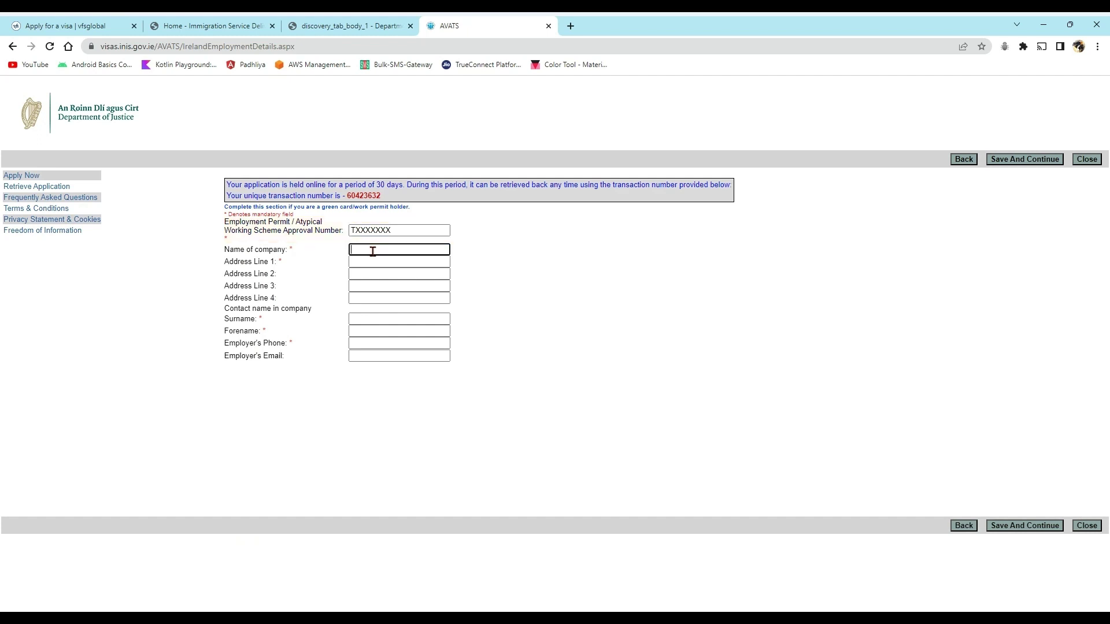
type("test")
left_click(366, 261)
type("Test")
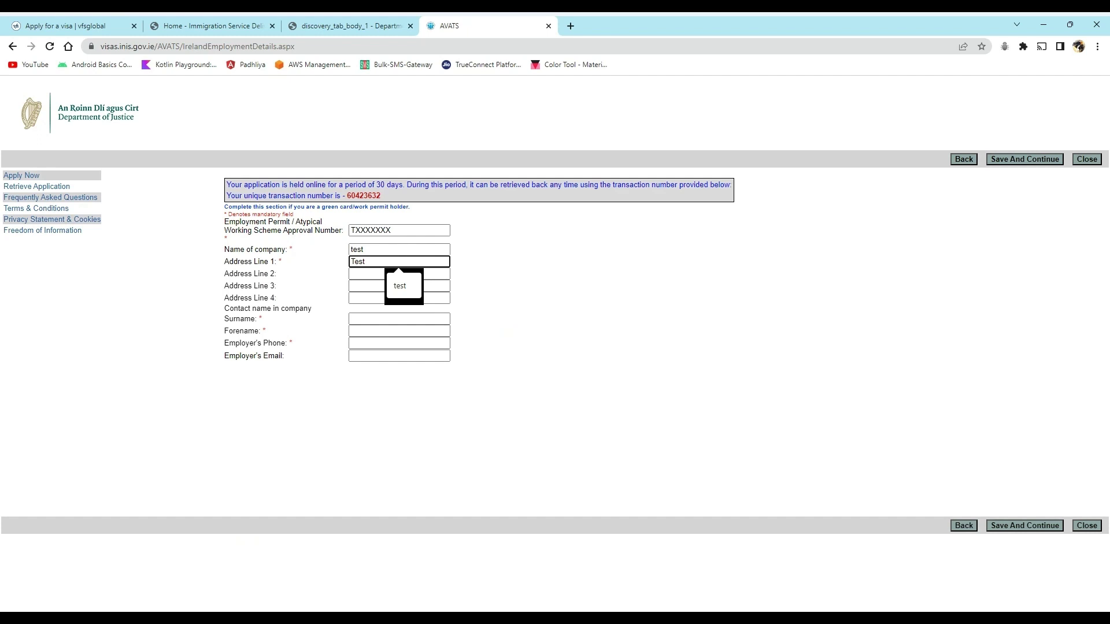
- Enter contact surname and forename 'test' and a +353 employer phone, then save
left_click(377, 317)
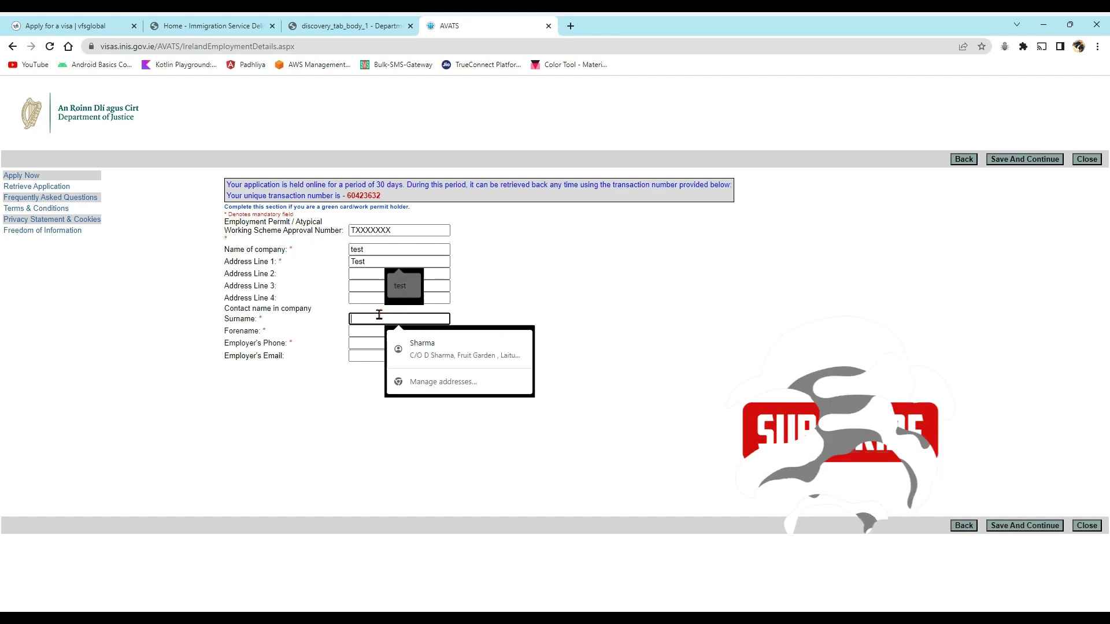
type("test")
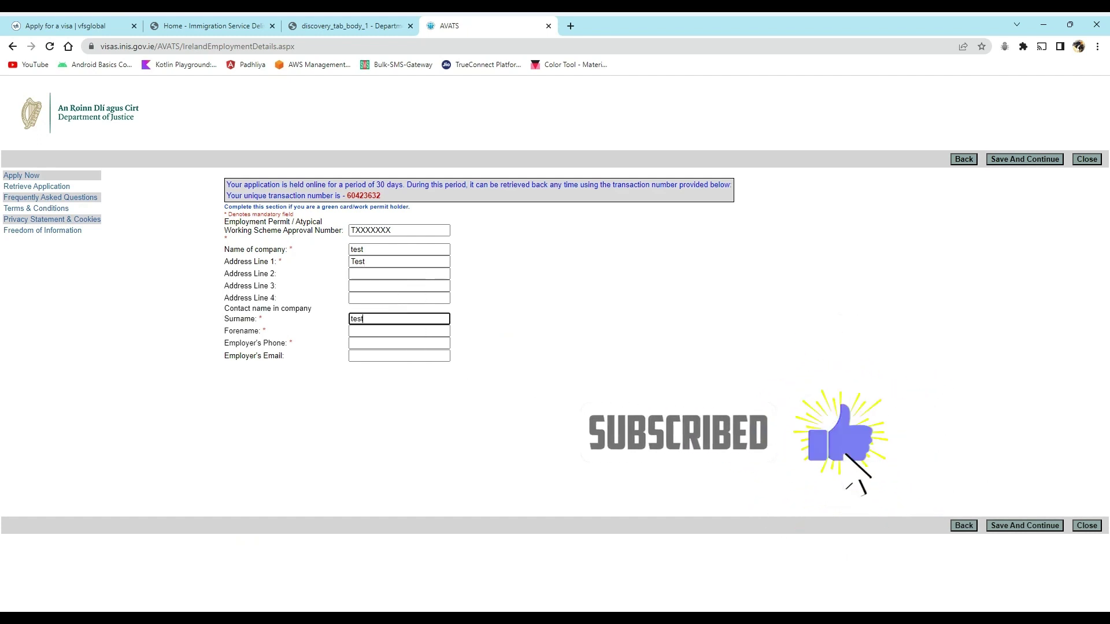
left_click(374, 339)
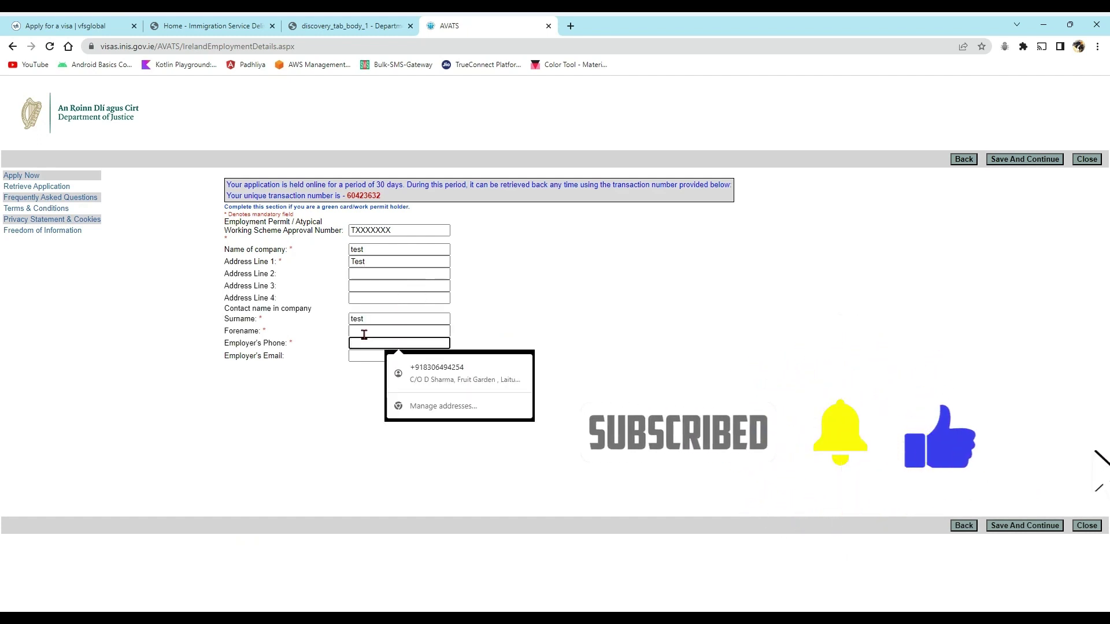
left_click(364, 334)
type("test")
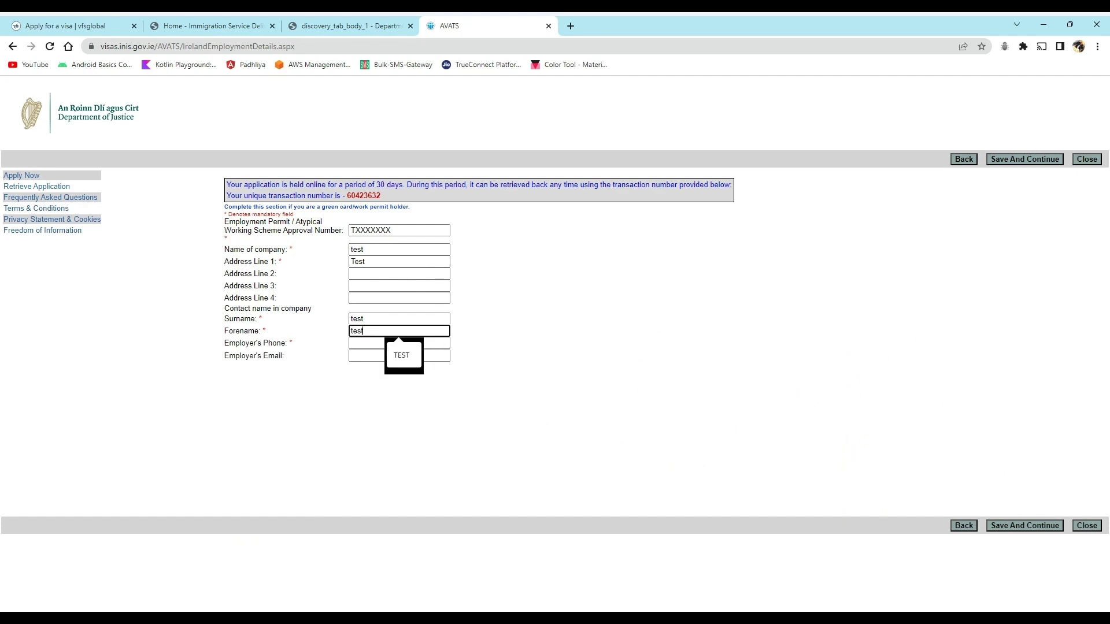
left_click(363, 343)
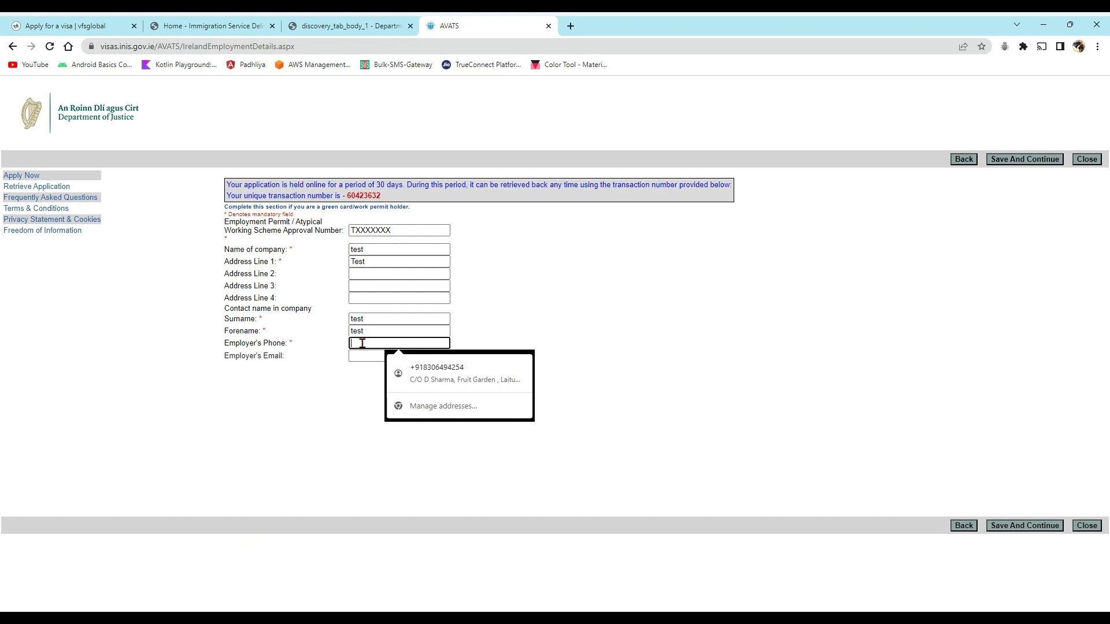
type("+35")
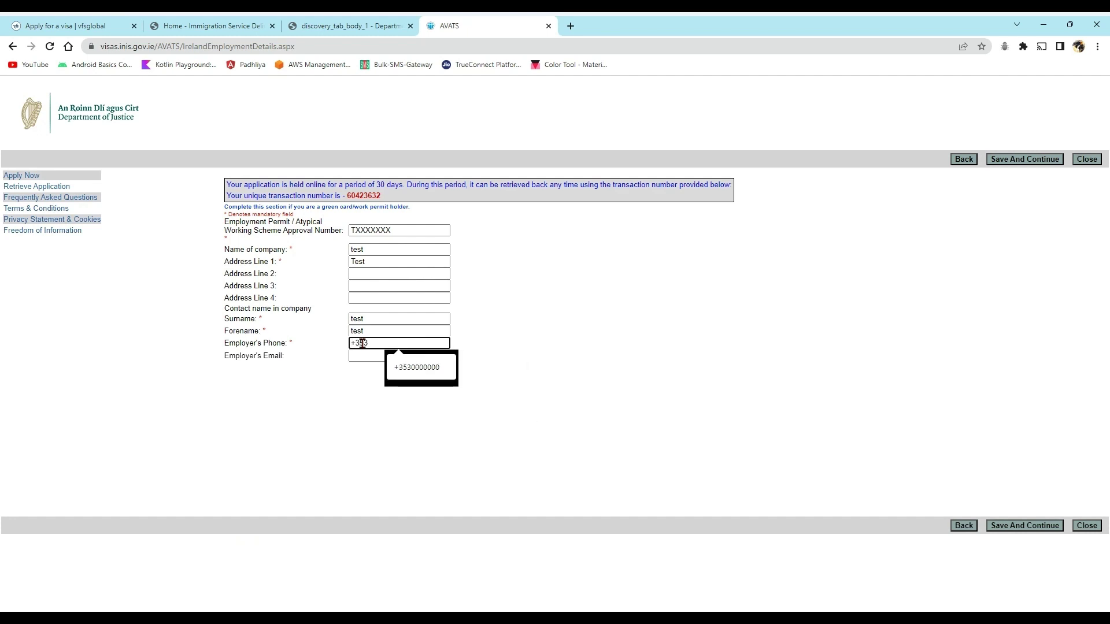
type("3")
left_click(404, 368)
left_click(381, 356)
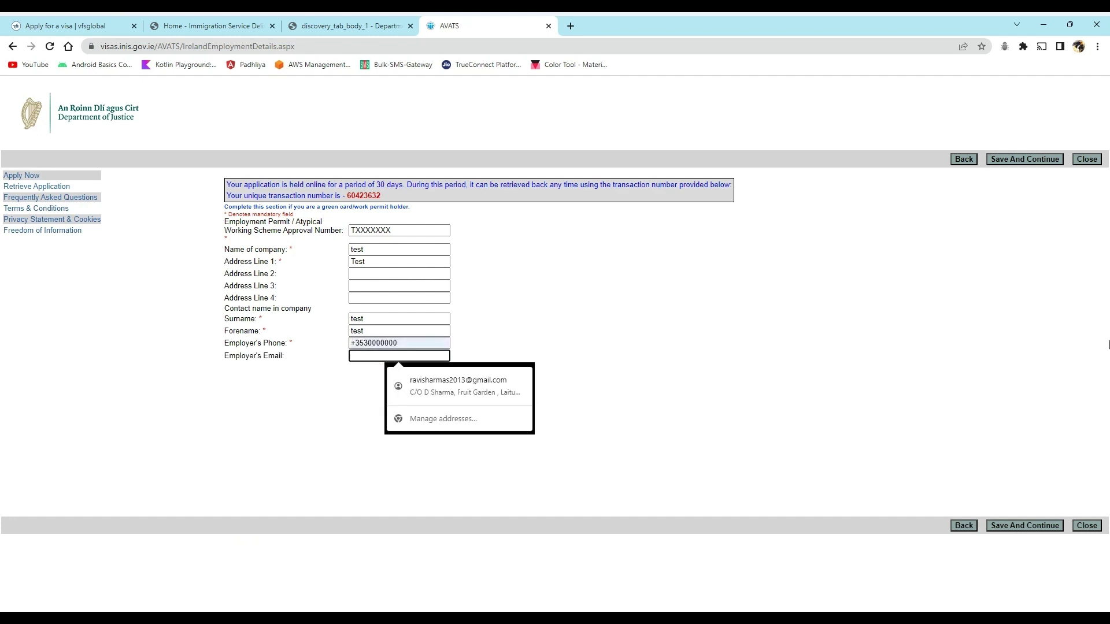
left_click(1041, 526)
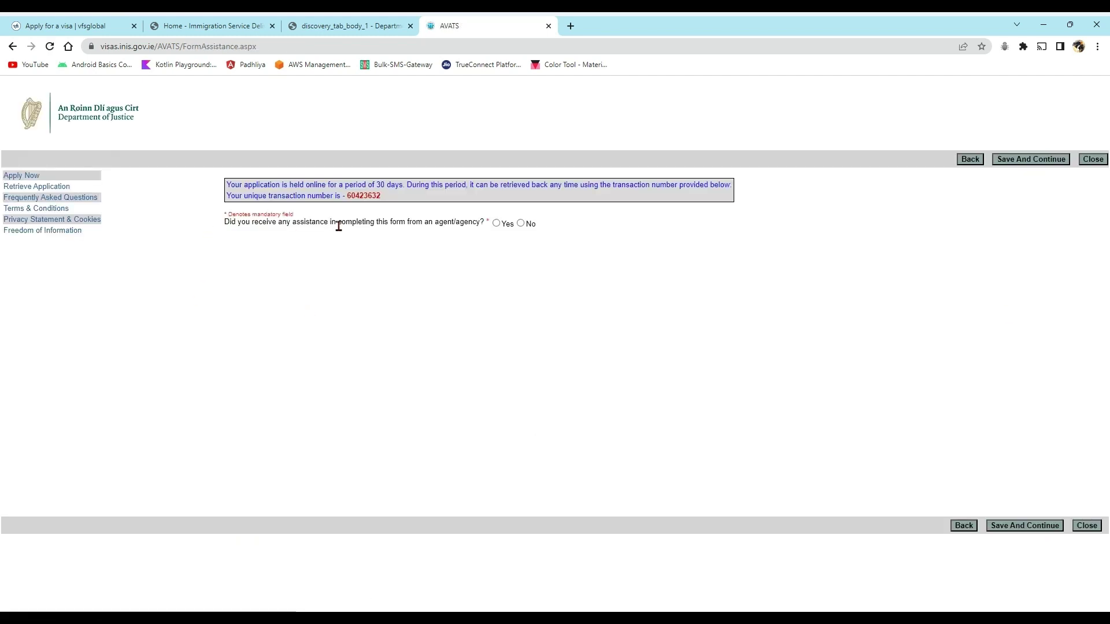
- Answer No to agent assistance, save, and review the application summary
left_click(521, 224)
left_click(1024, 526)
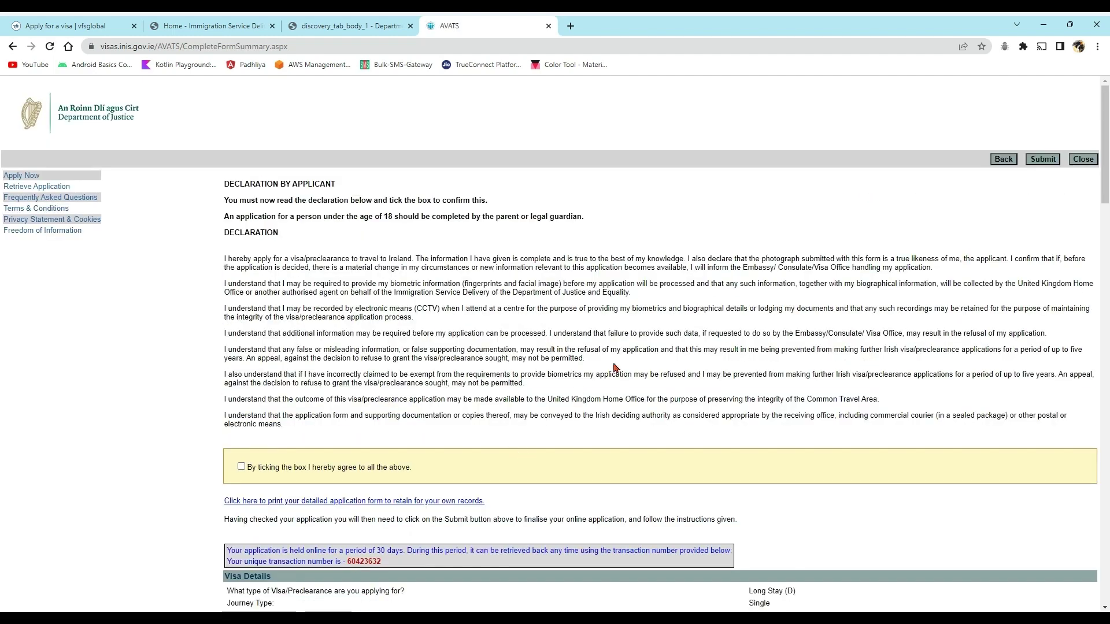
left_click_drag(1104, 113, 1104, 137)
scroll(140, 318, "up", 2)
left_click_drag(262, 465, 264, 466)
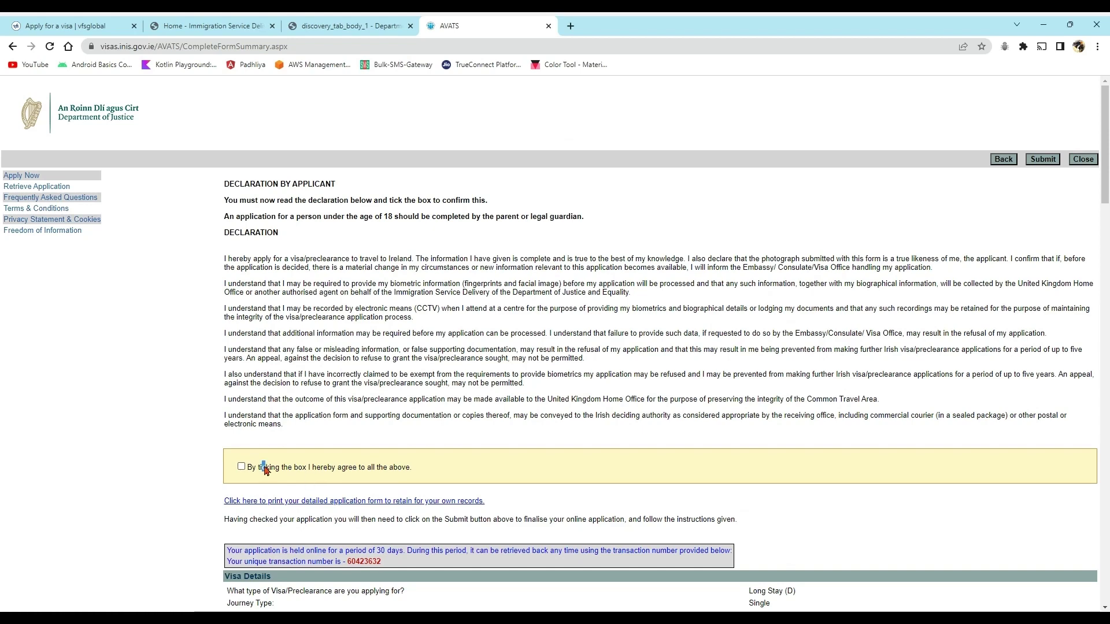
scroll(264, 466, "down", 2)
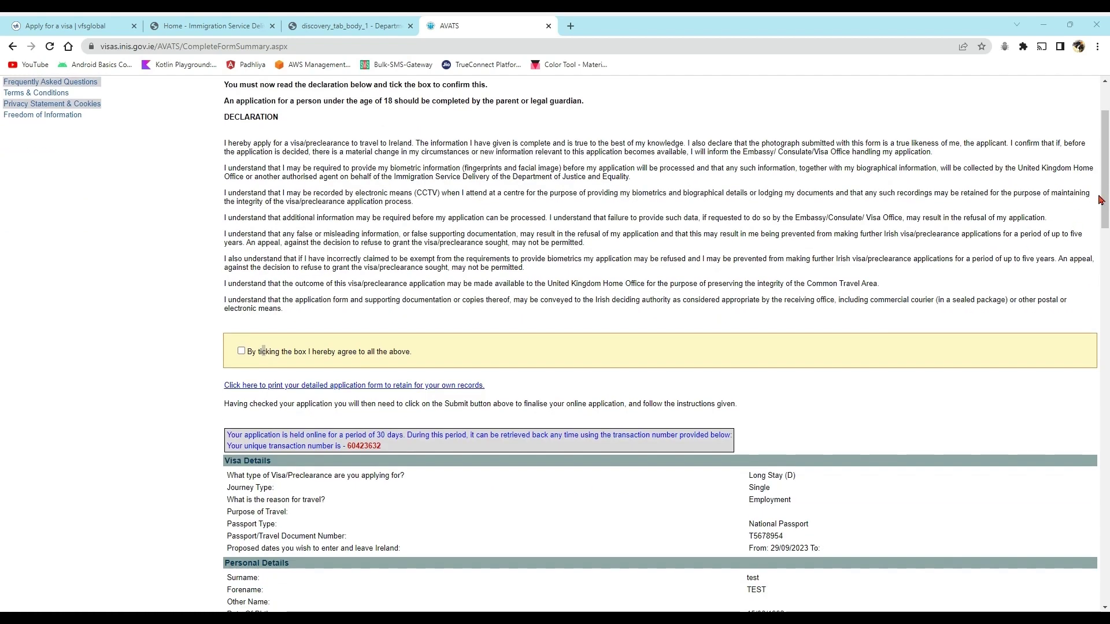
left_click_drag(1107, 172, 1106, 266)
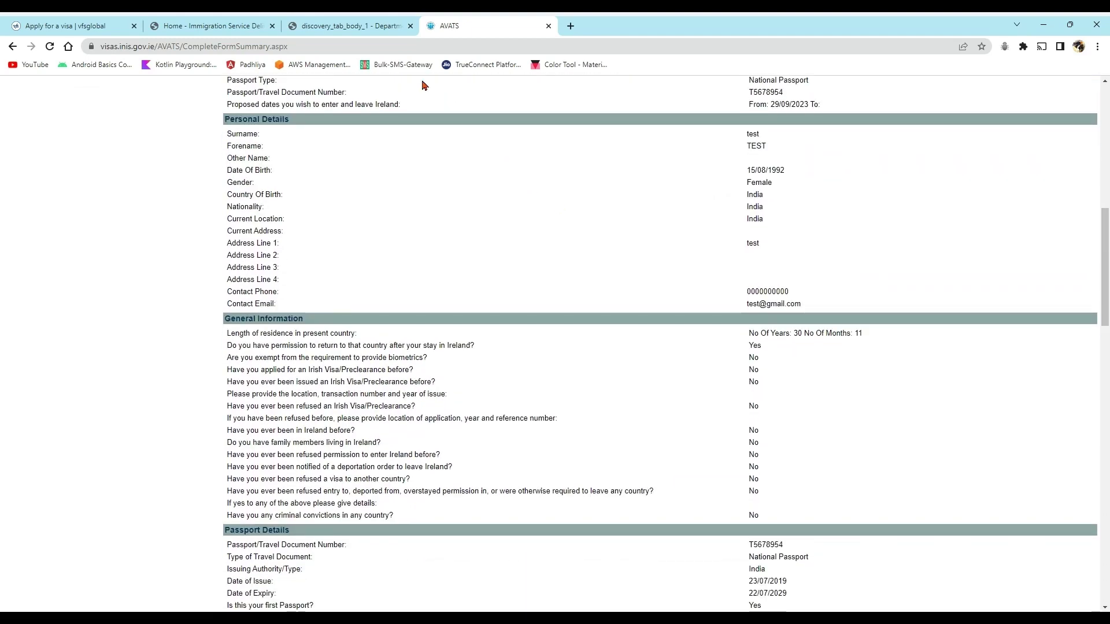
left_click_drag(1107, 272, 1086, 104)
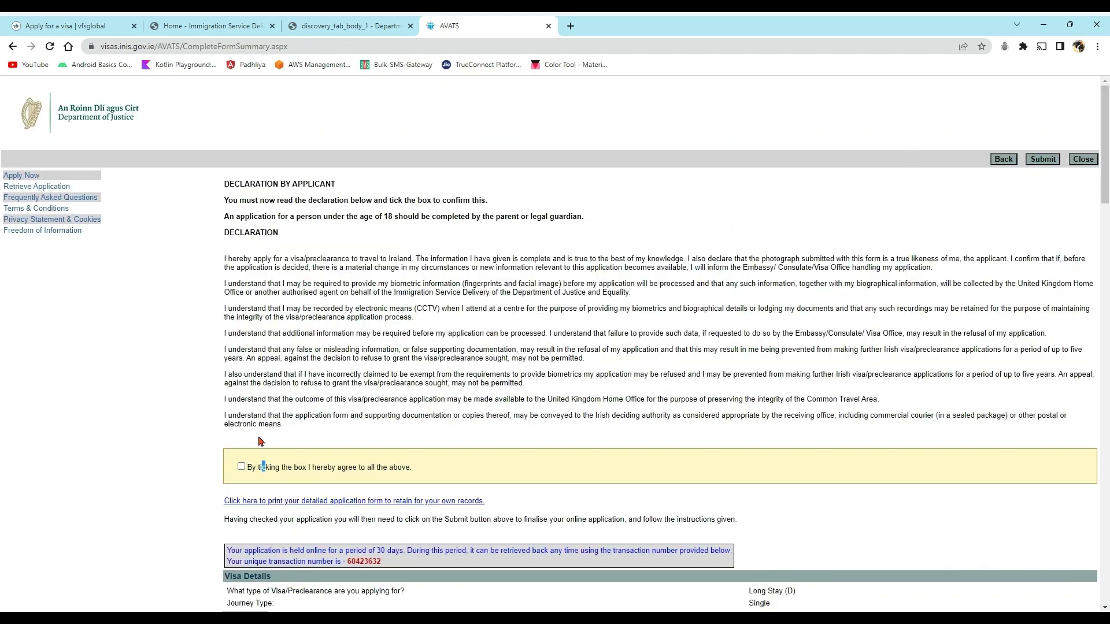
- Tick the declaration agreement and submit the visa application
left_click(453, 488)
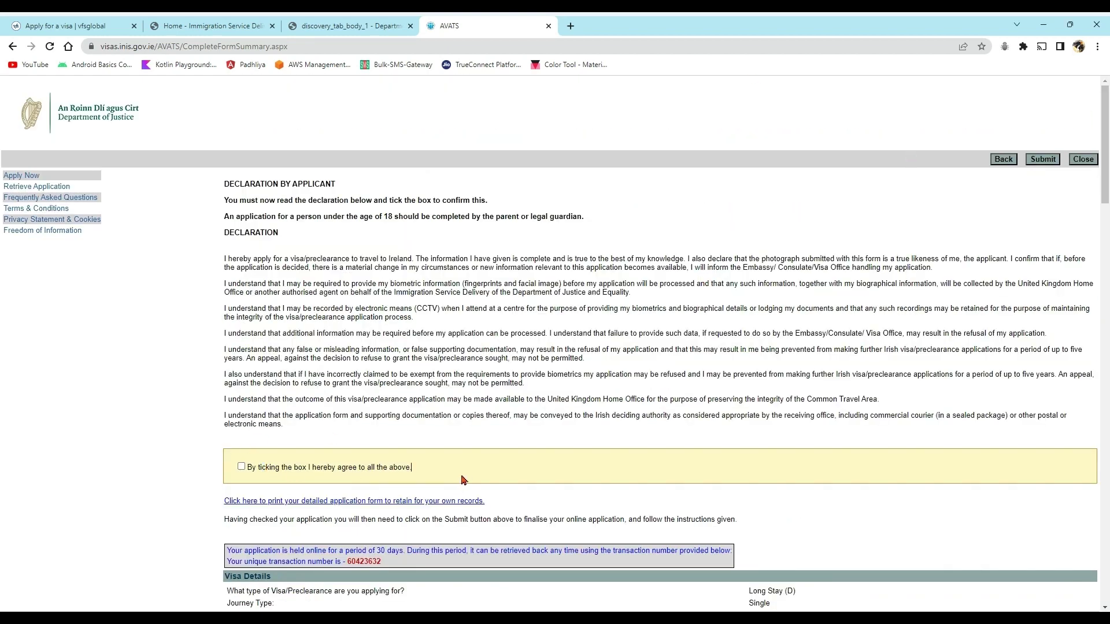
left_click(1045, 161)
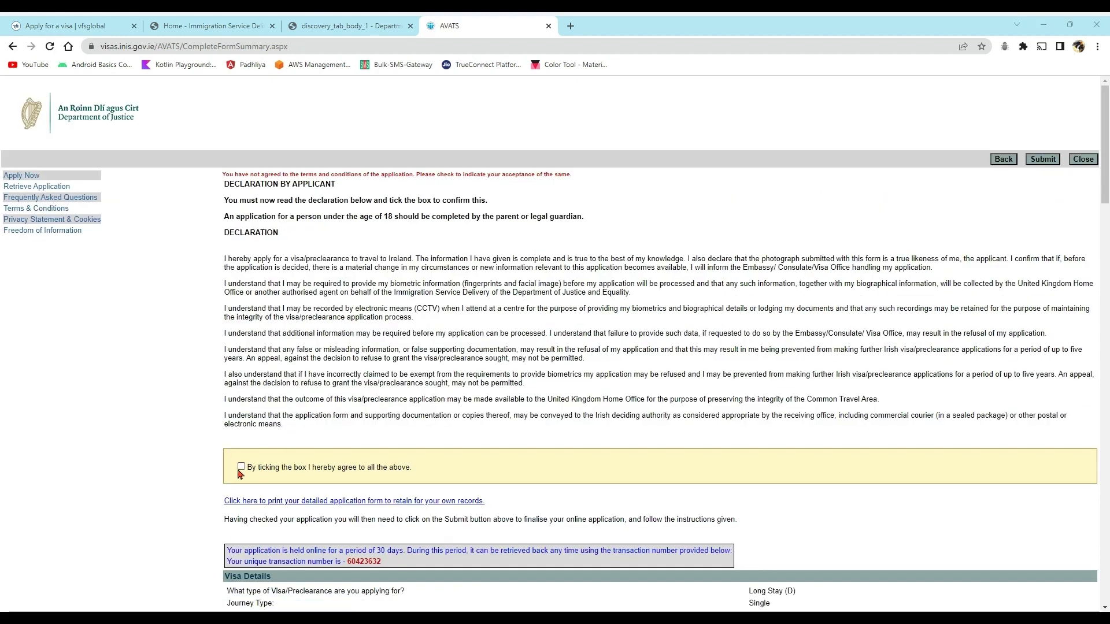
left_click(241, 469)
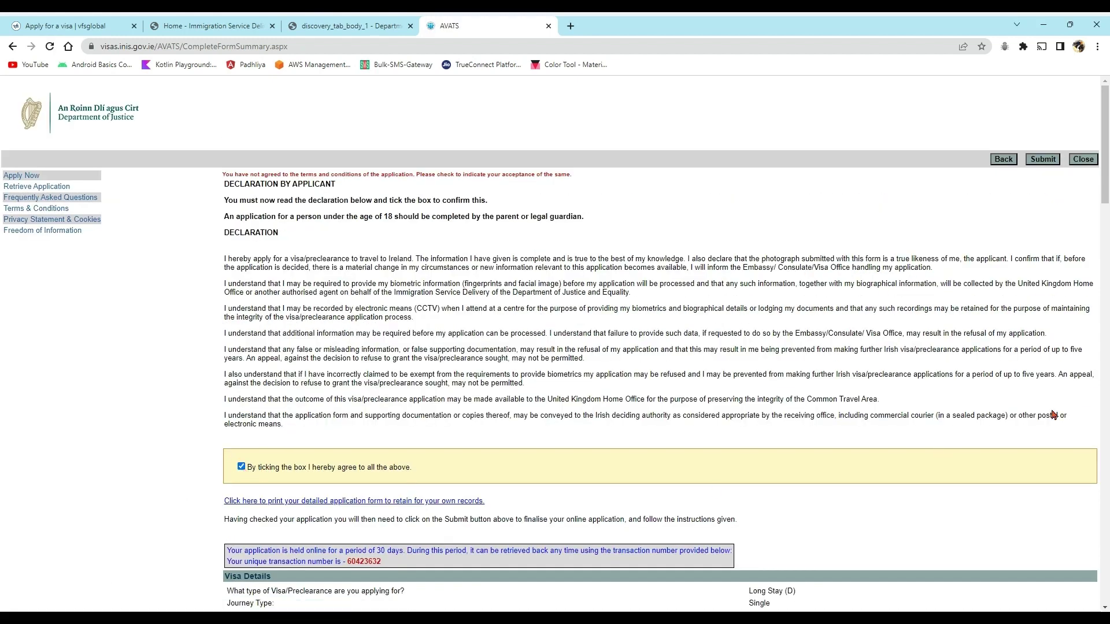
left_click(1045, 161)
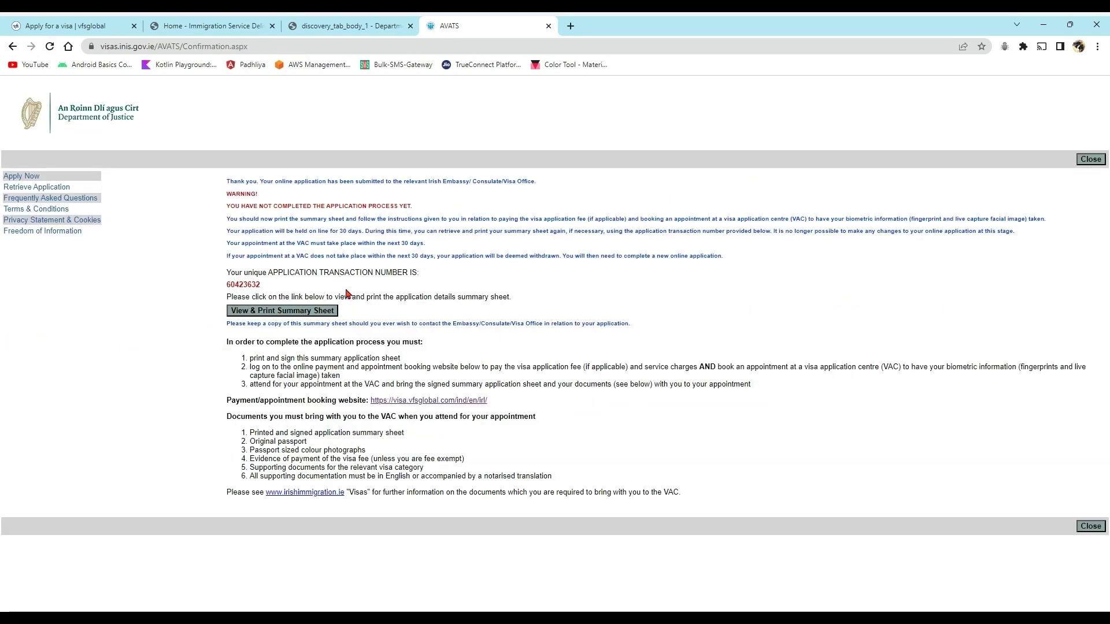
- View the printable summary sheet, then return to the VFS Global 'Apply for a visa' page
left_click(307, 312)
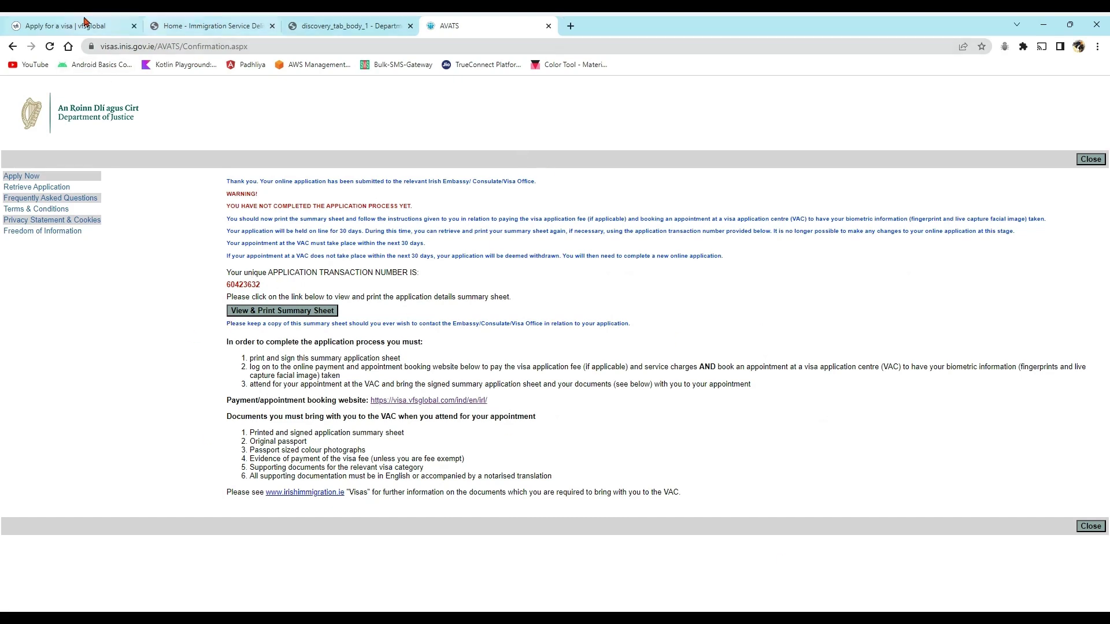
left_click(50, 29)
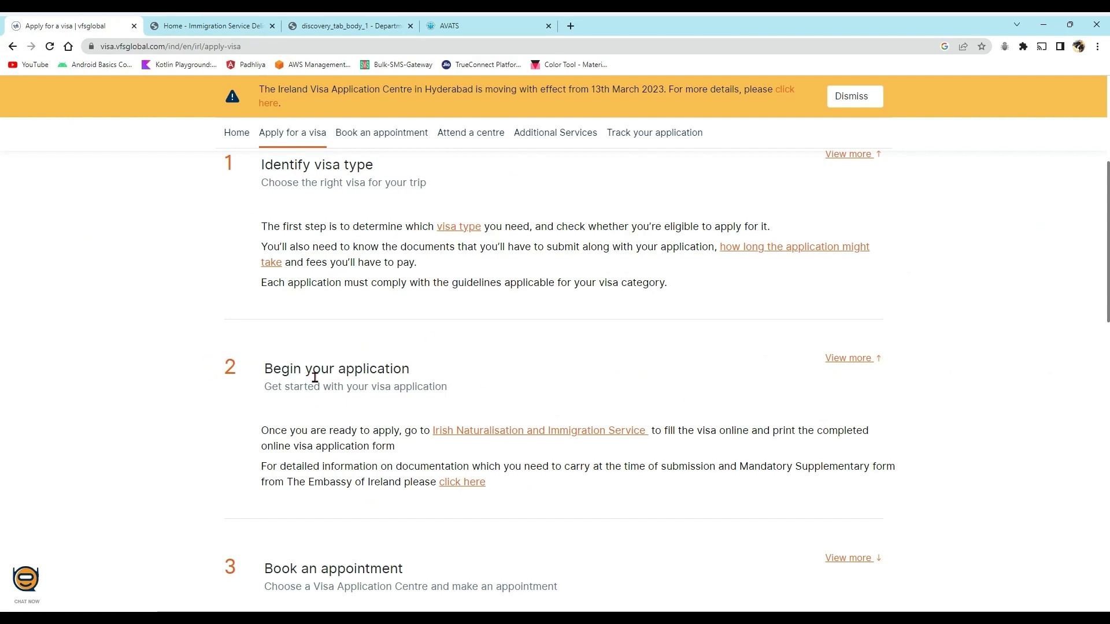
- Open VFS Global's book-an-appointment page and launch the online appointment booking
scroll(1107, 254, "down", 2)
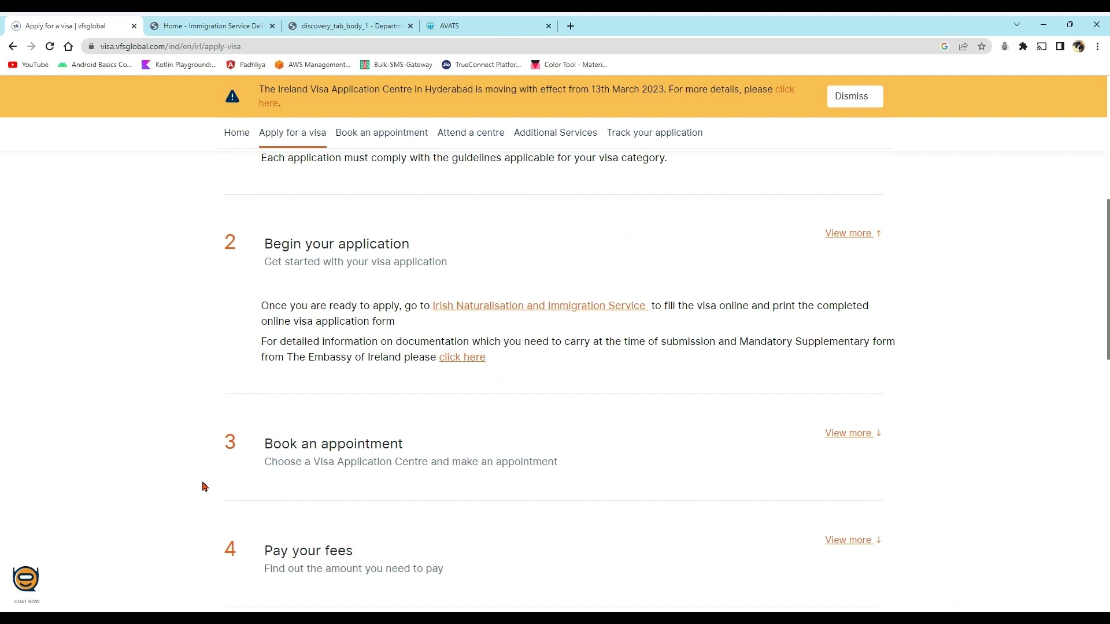
left_click(832, 435)
scroll(966, 458, "down", 1)
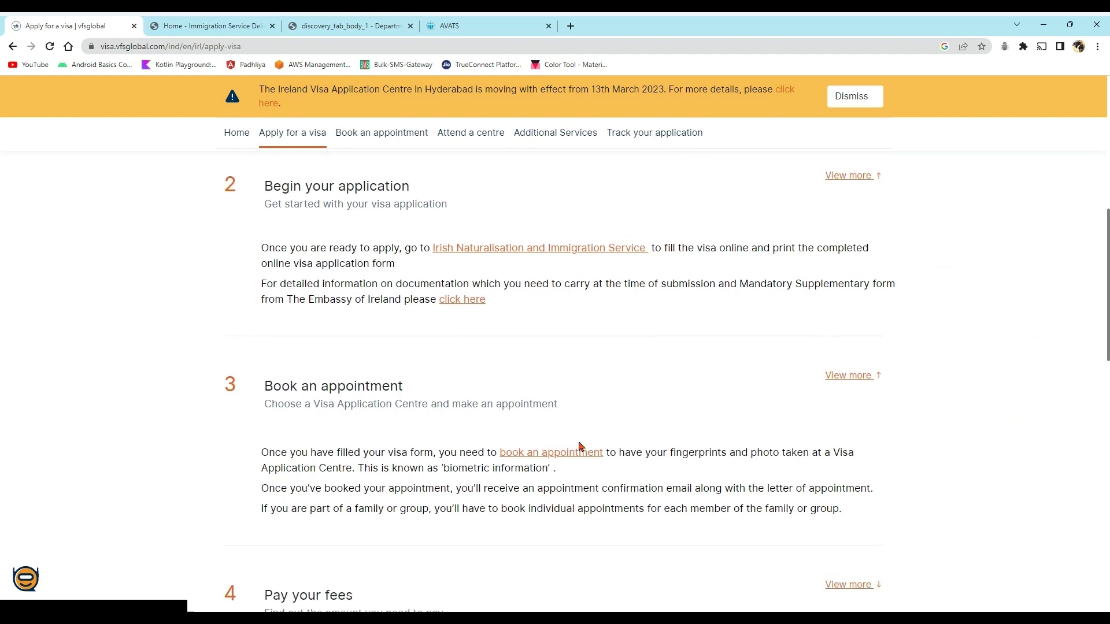
left_click(560, 453)
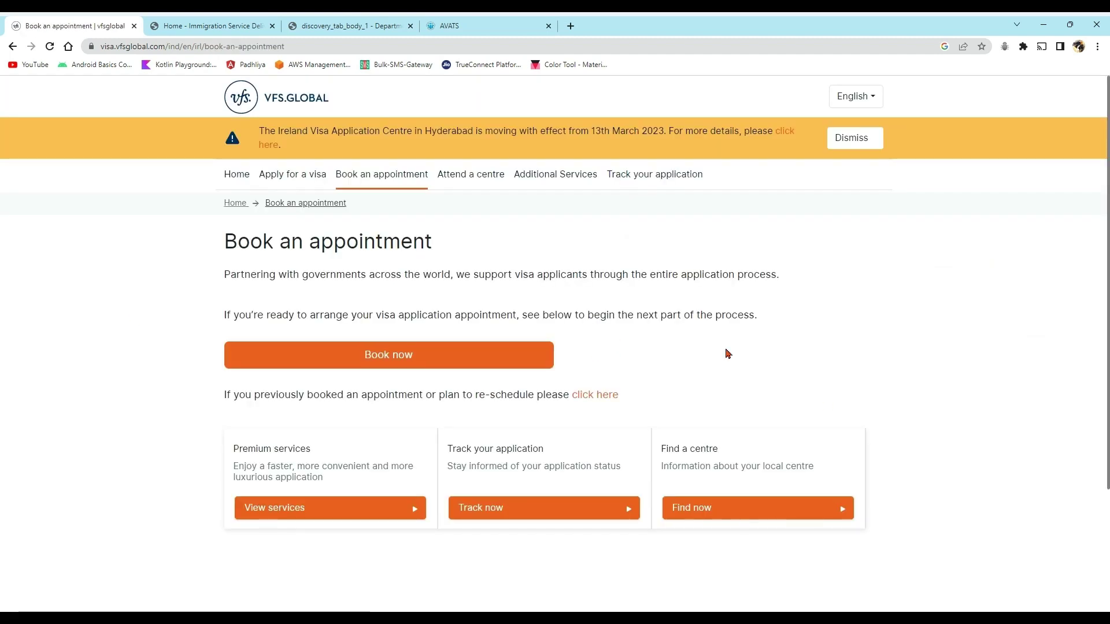
left_click(487, 26)
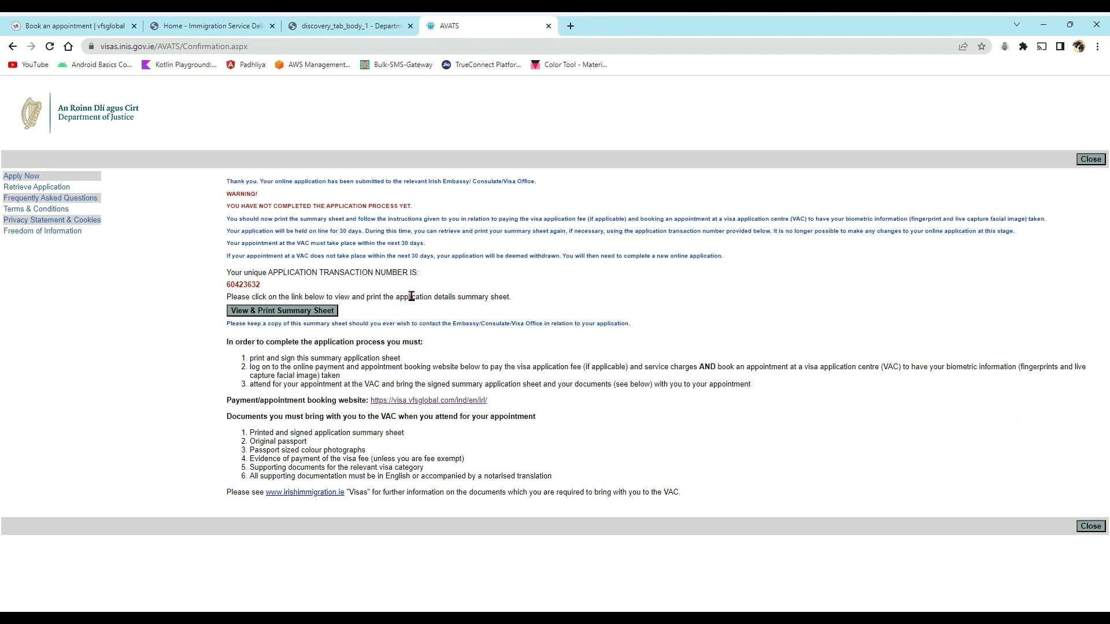
left_click(69, 26)
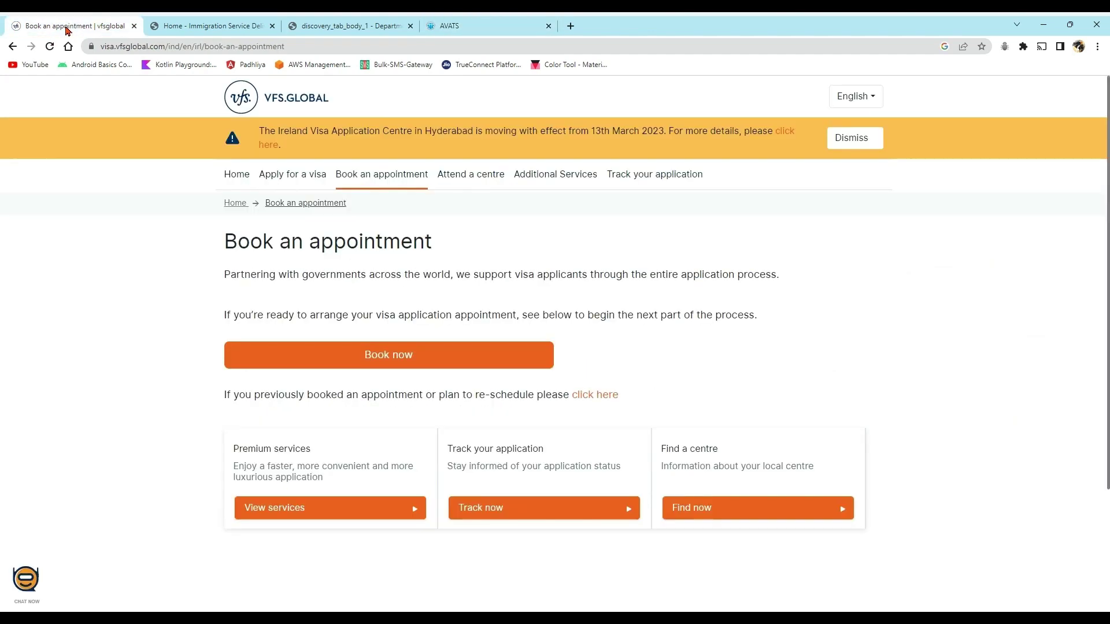
left_click(405, 363)
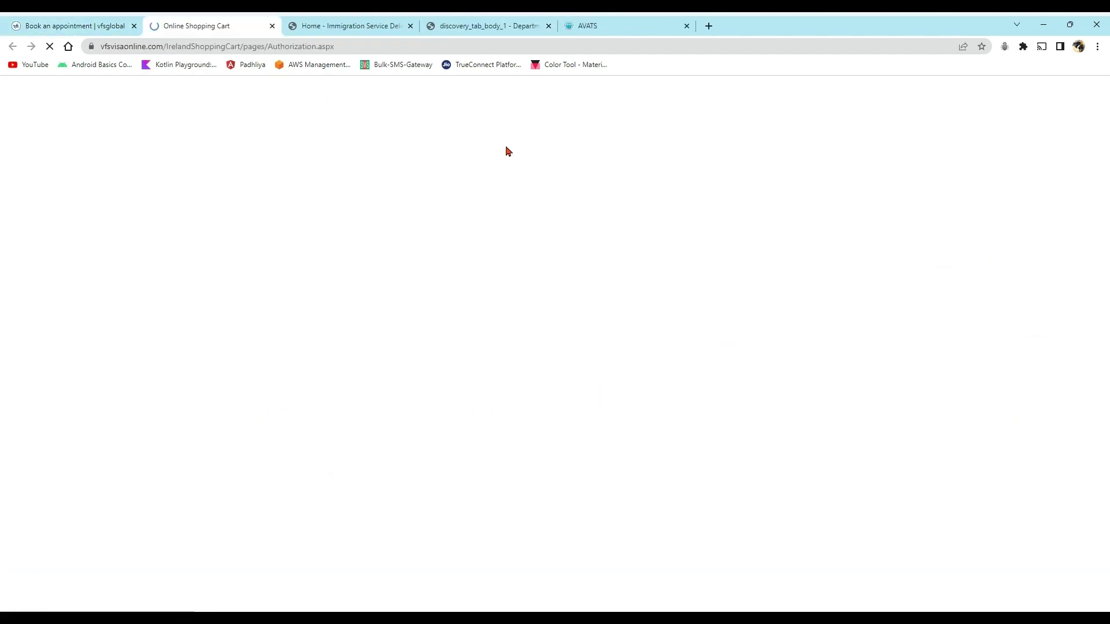
- Enter the image verification characters 'x7C34' and submit them
left_click(682, 238)
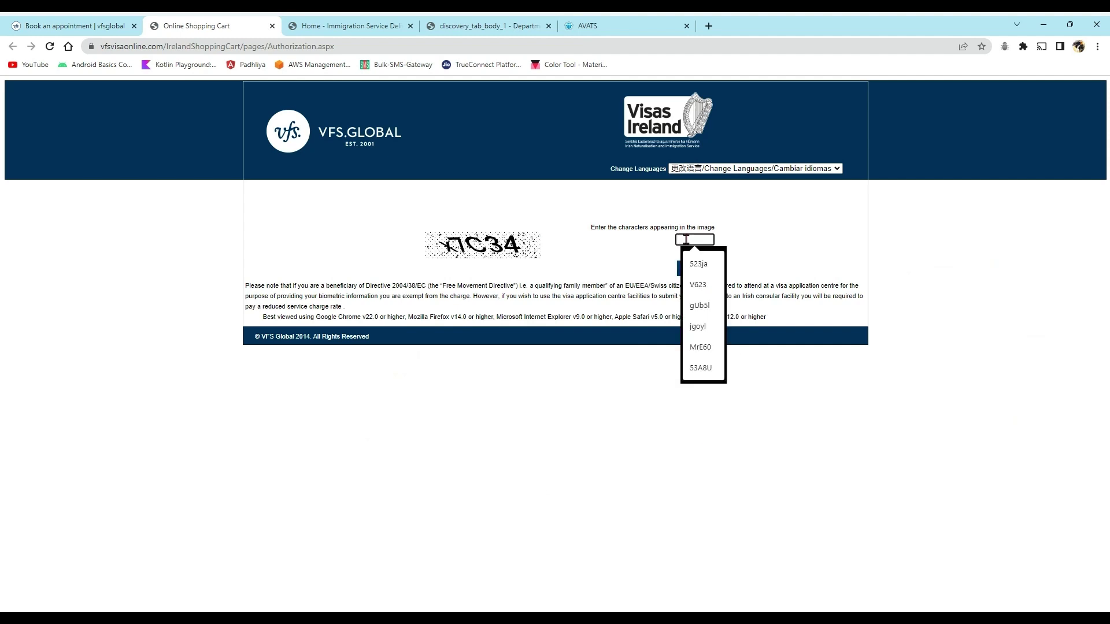
type("X")
key("BackSpace")
type("x")
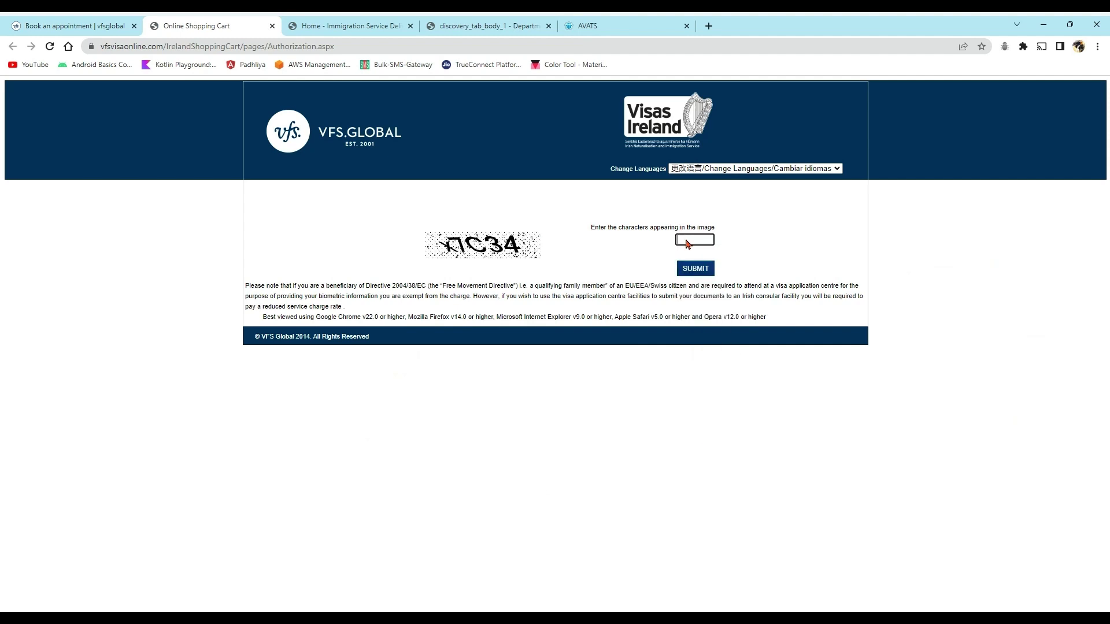
type("7C34")
left_click(695, 268)
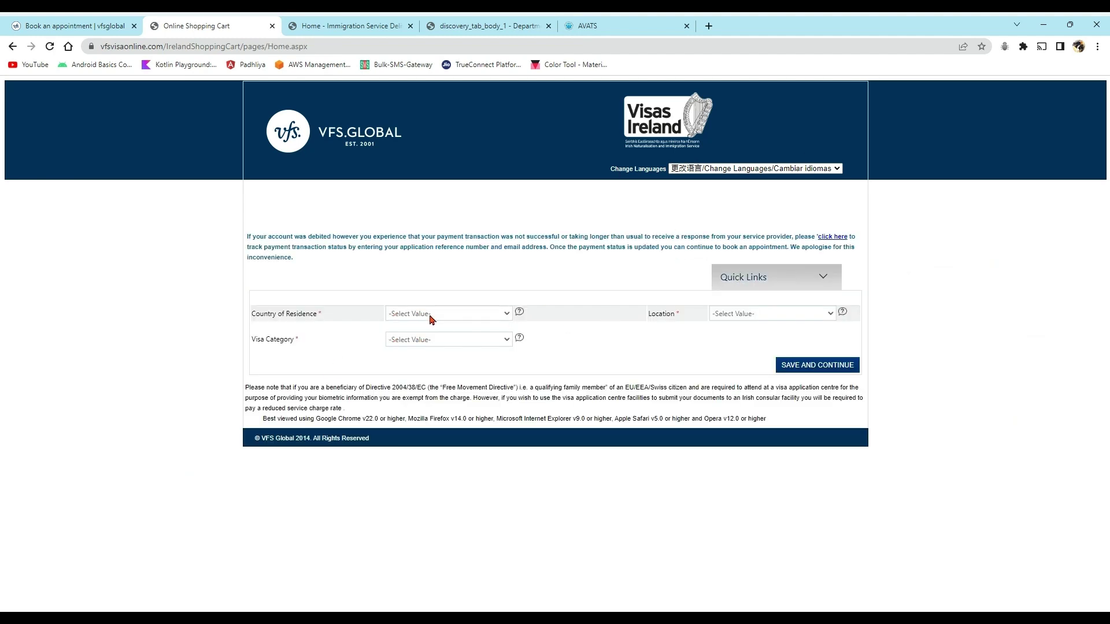
- Choose India as the Country of Residence
left_click(431, 320)
left_click(416, 349)
left_click(774, 277)
left_click(745, 321)
- Pick New Delhi as location and Long Stay as visa category, then save and continue
left_click(720, 403)
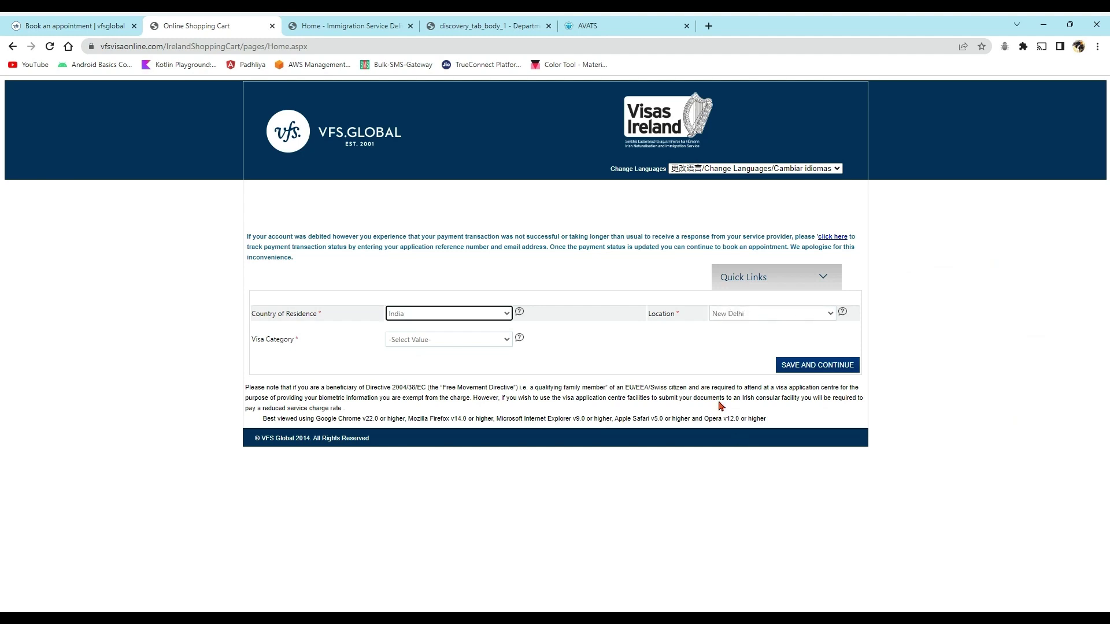
left_click(449, 342)
left_click(409, 368)
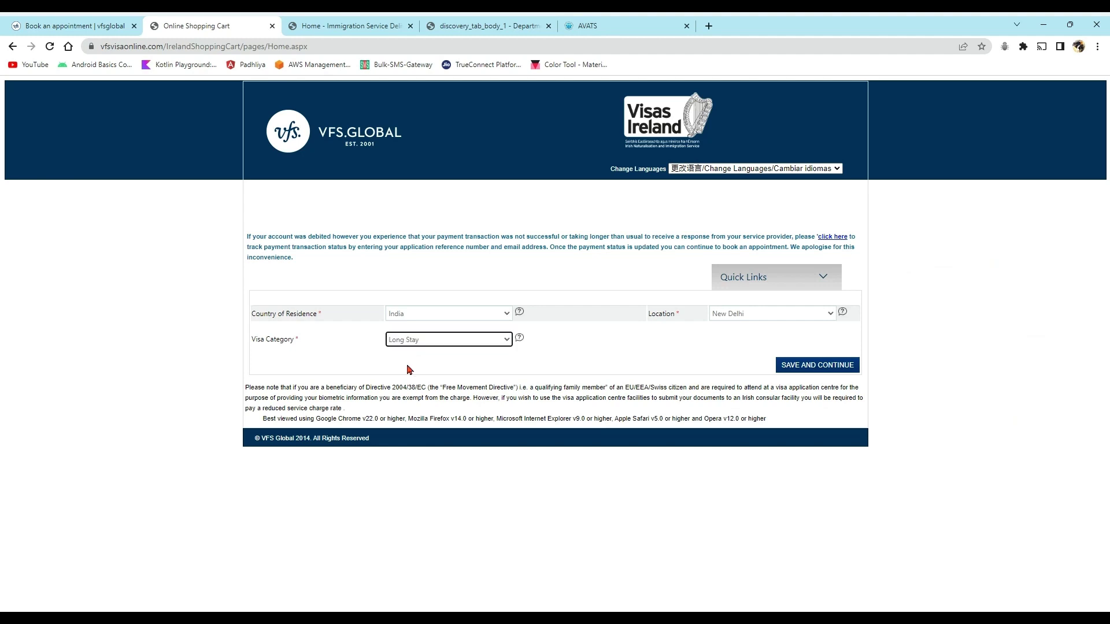
left_click(802, 365)
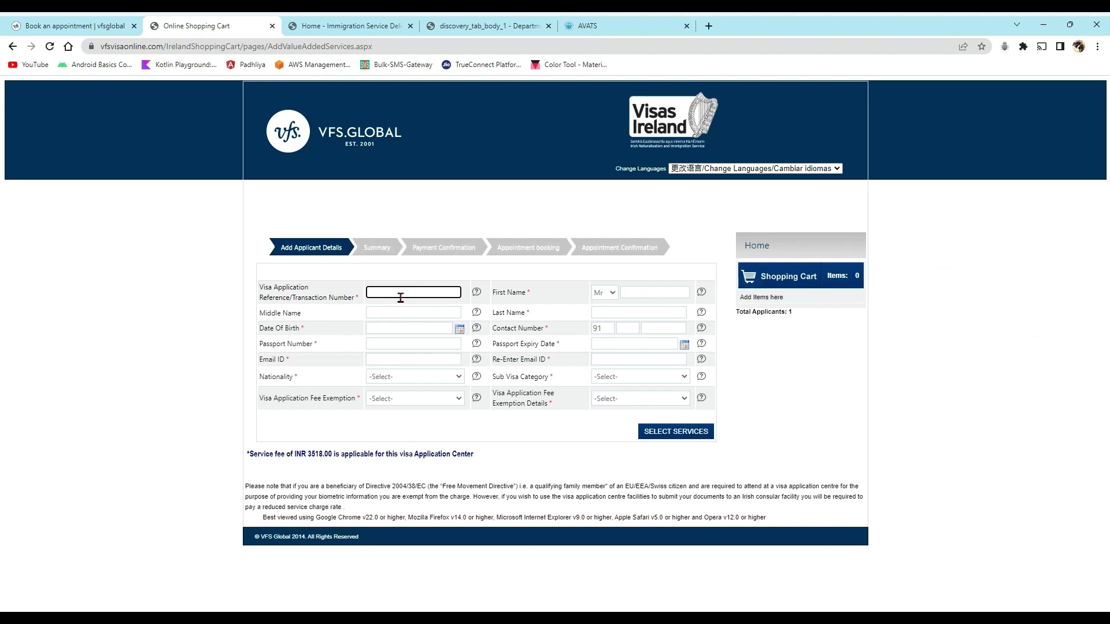
- Paste the transaction number, enter first name 'test' and birth date 15/08/1992
left_click(636, 291)
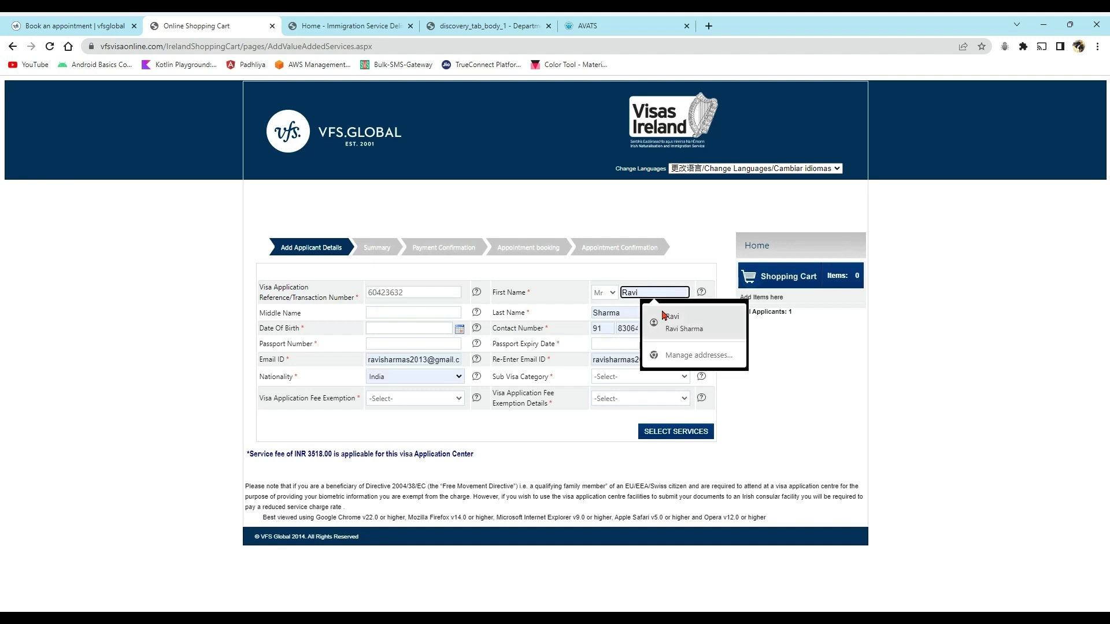
left_click(861, 448)
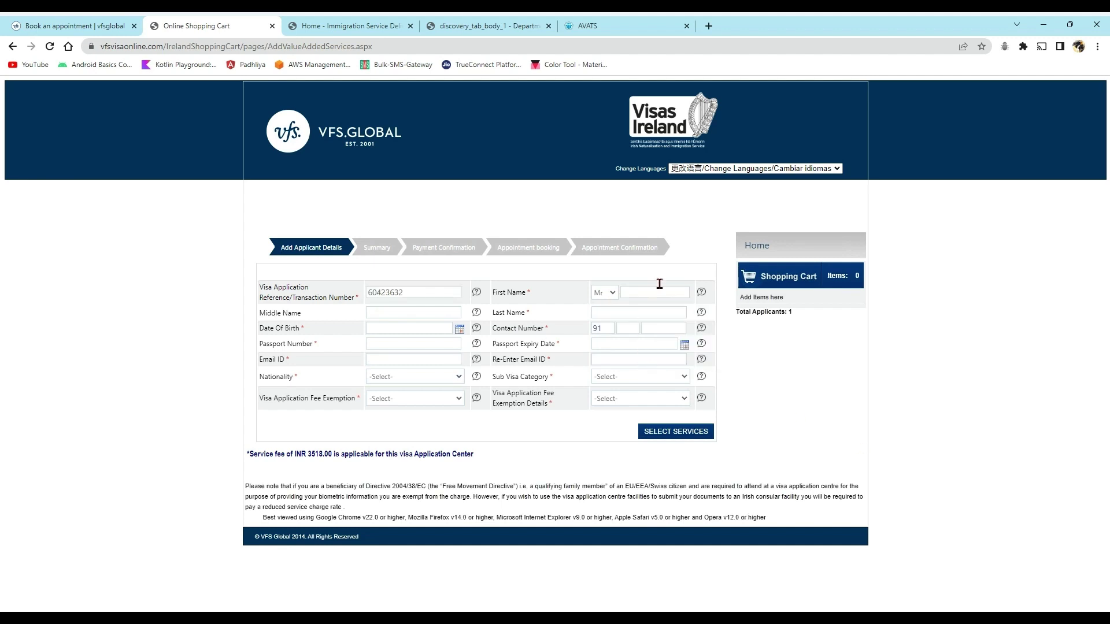
left_click(641, 295)
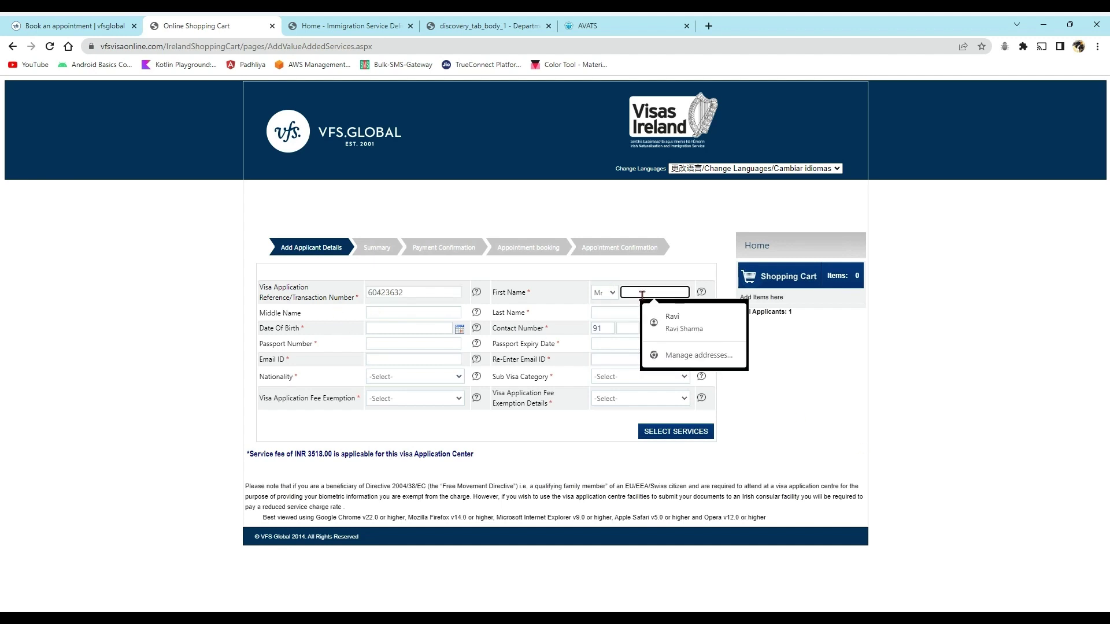
type("test")
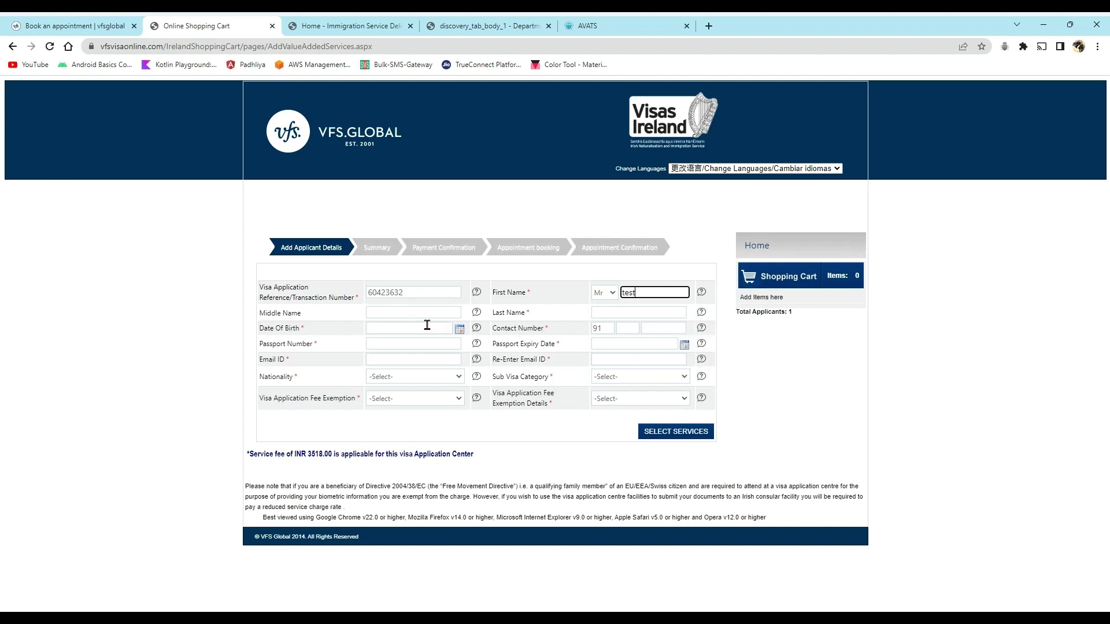
left_click(428, 327)
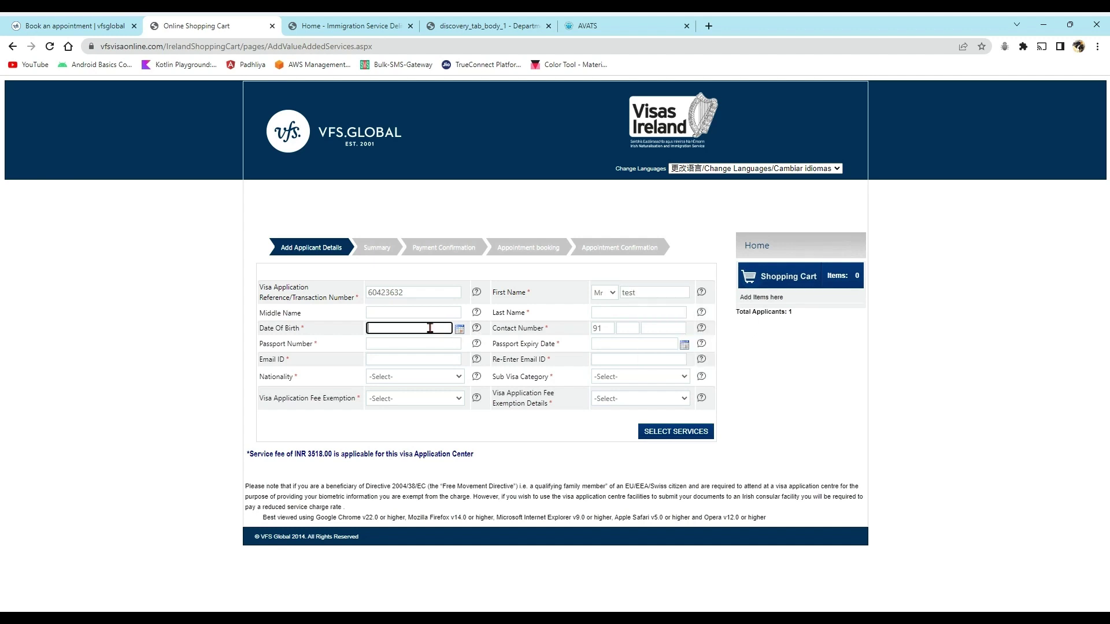
type("15/08/1992")
- Enter the contact number parts 70000 and 0000, noting the INR 3518.00 service fee
left_click(659, 327)
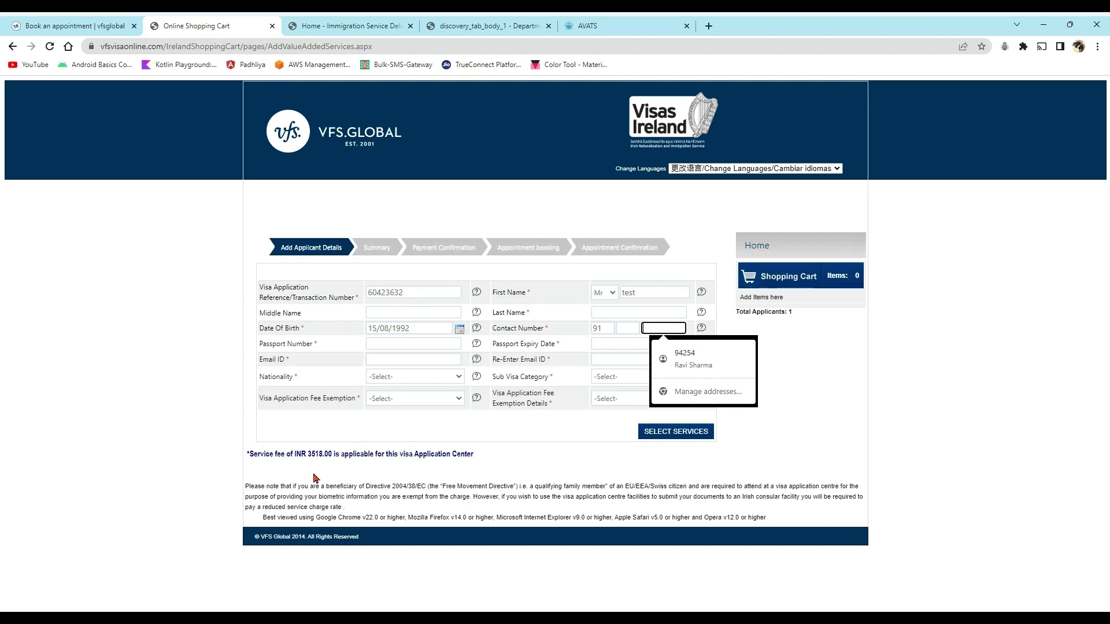
left_click_drag(250, 452, 483, 458)
left_click(428, 478)
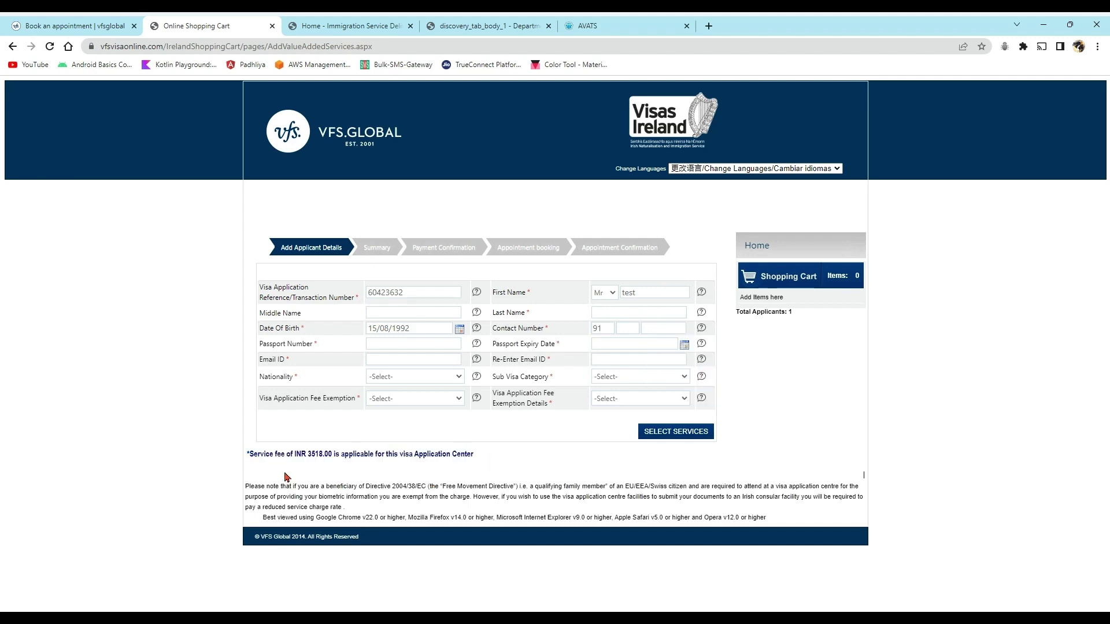
left_click_drag(307, 456, 349, 456)
left_click_drag(392, 488, 573, 489)
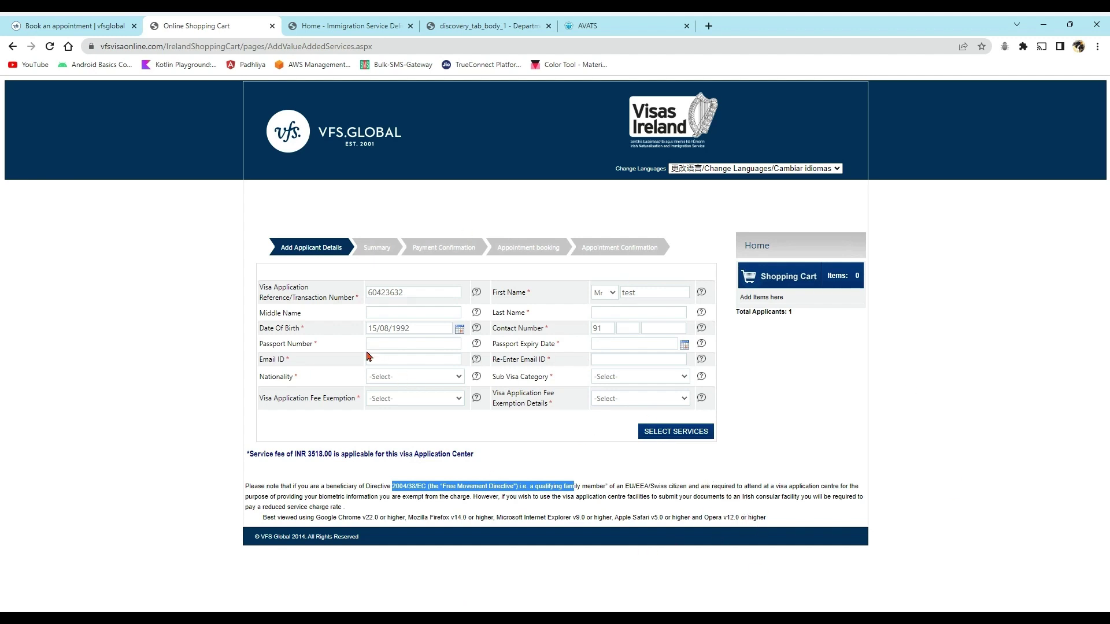
left_click(632, 330)
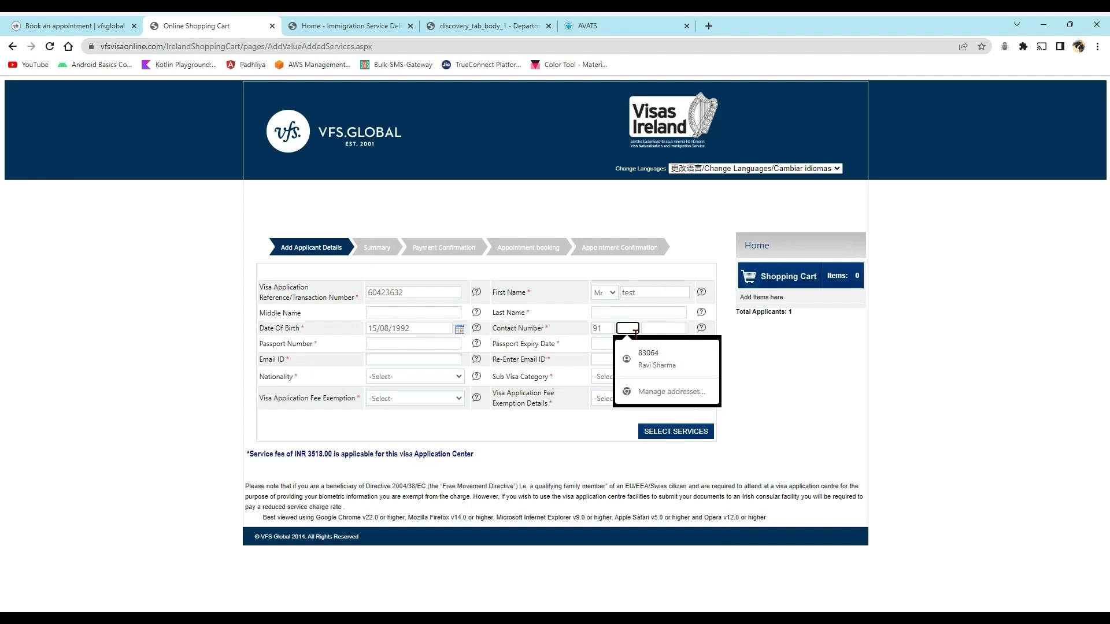
type("70")
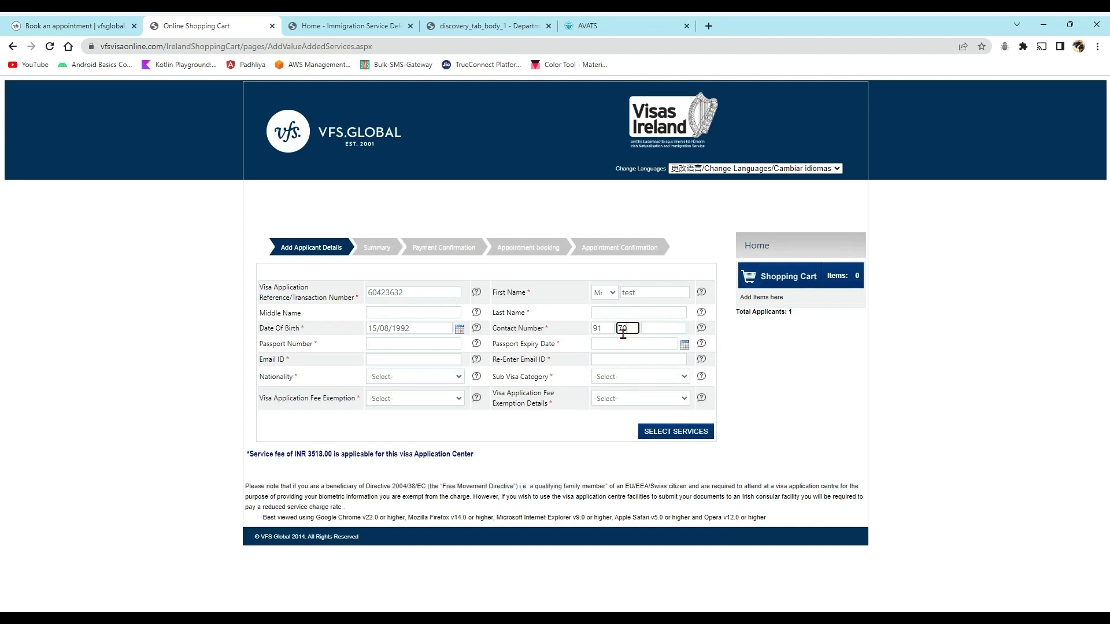
type("000")
left_click(663, 325)
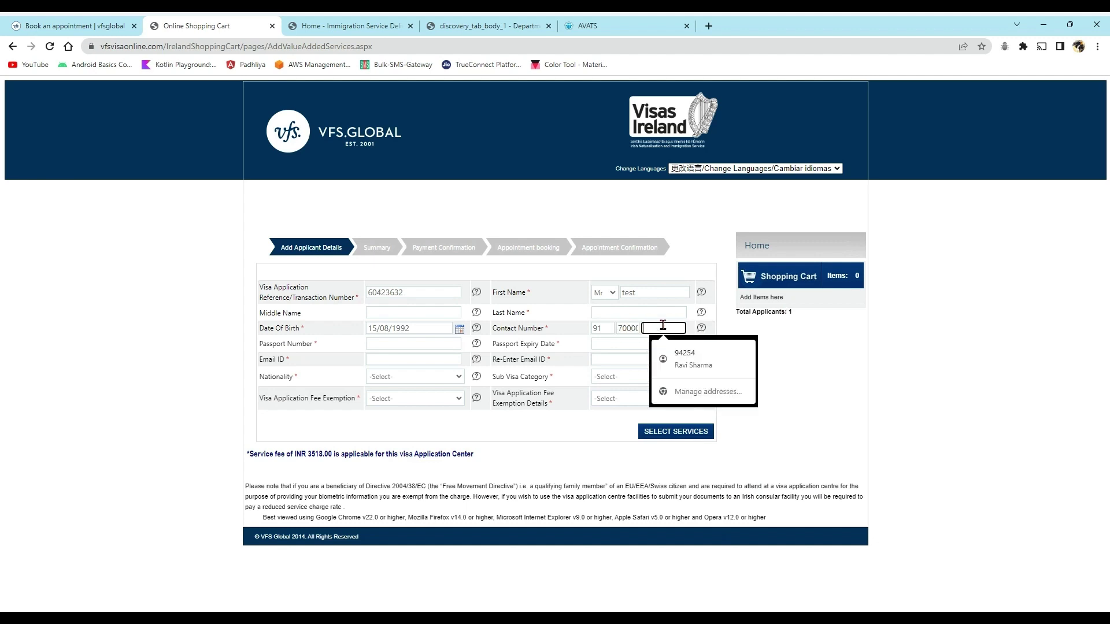
type("0000")
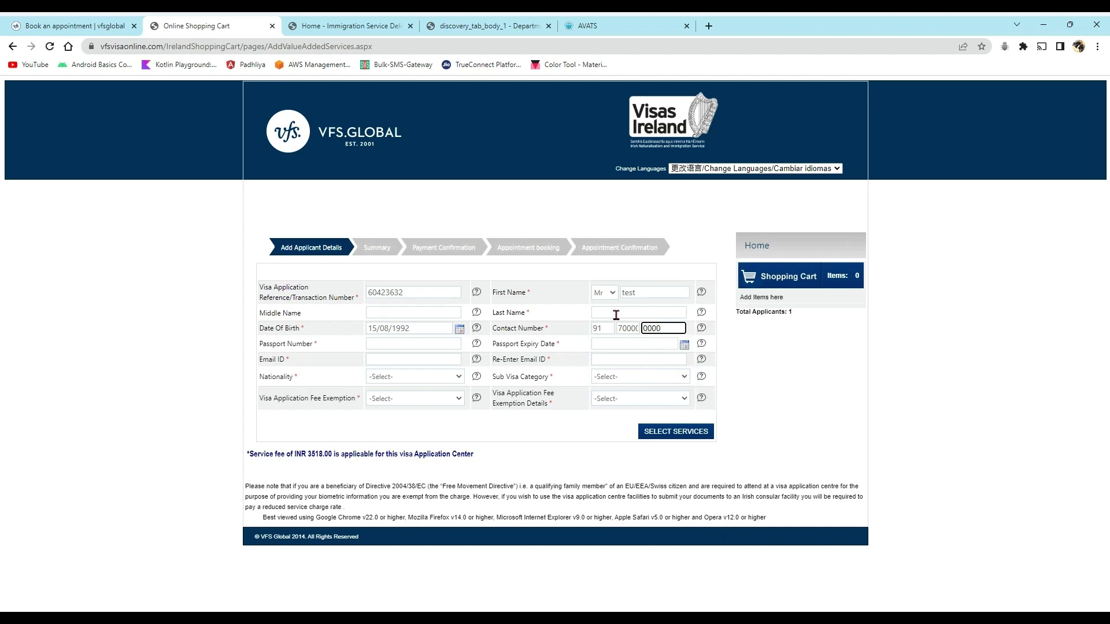
- Fill in the last name, passport number and e-mail 'test@gmail'
left_click(614, 312)
type("st")
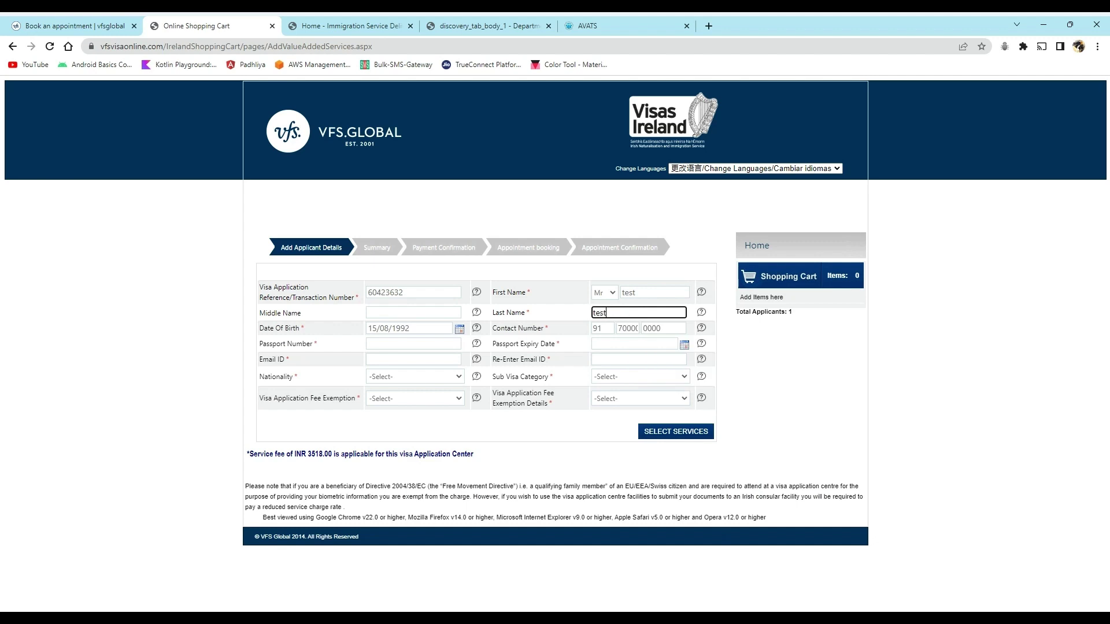
left_click(399, 348)
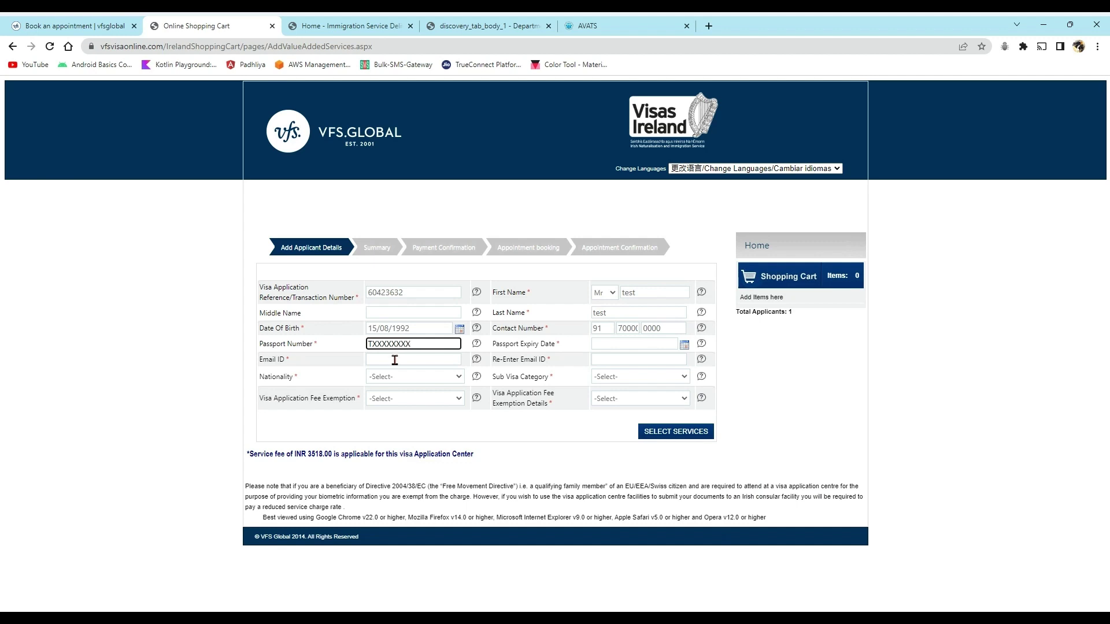
left_click(394, 360)
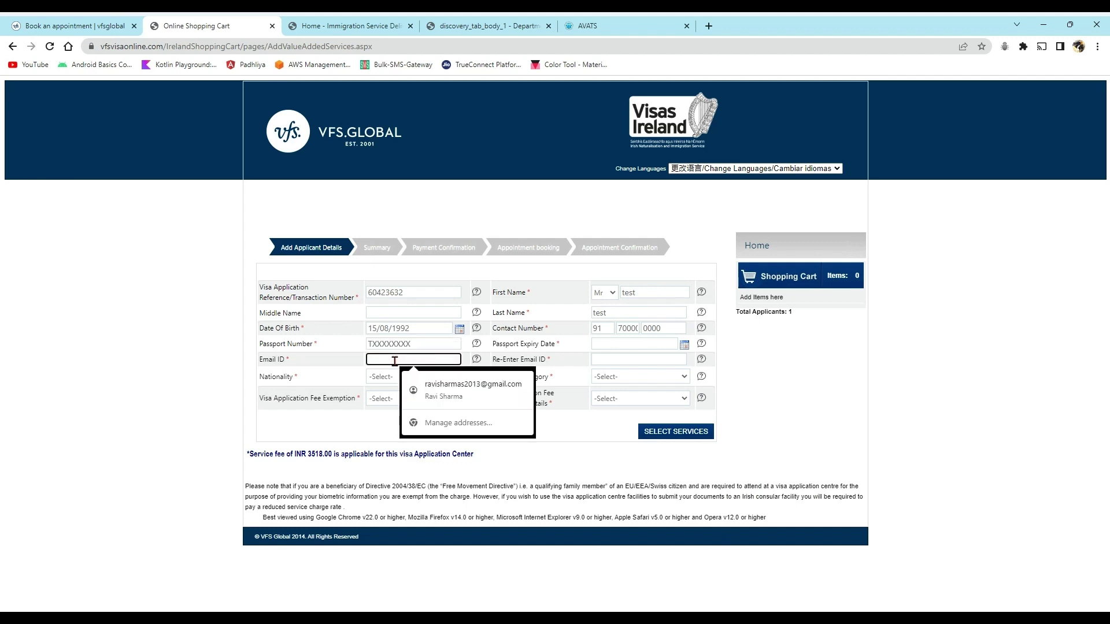
type("test")
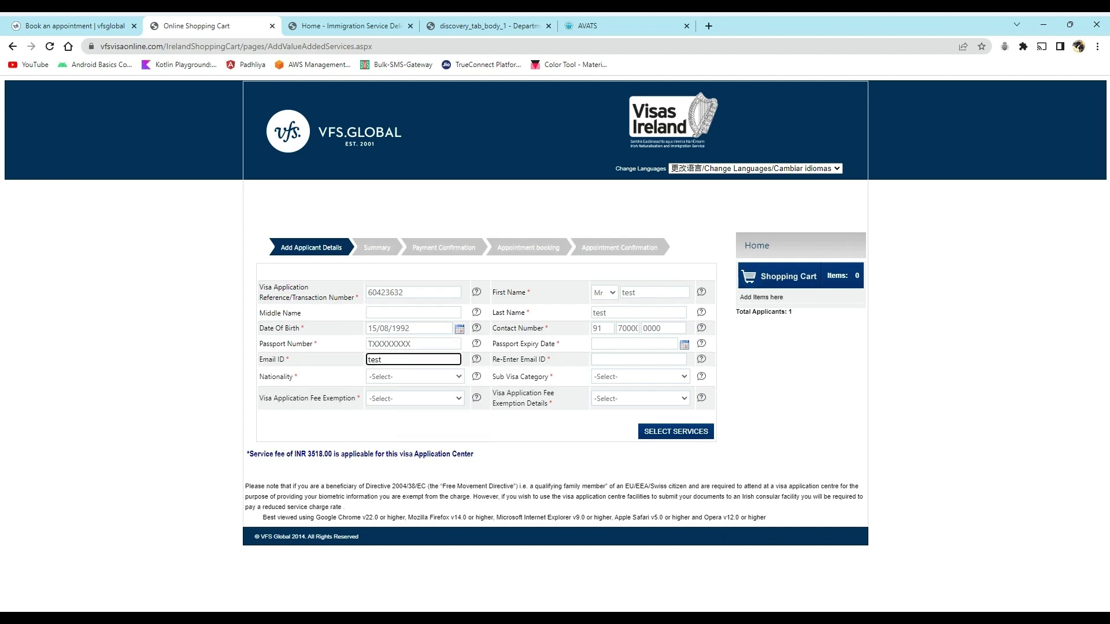
type("@gmail.com")
- Set nationality to India and fee exemption to Not Applicable
left_click(397, 378)
key("i")
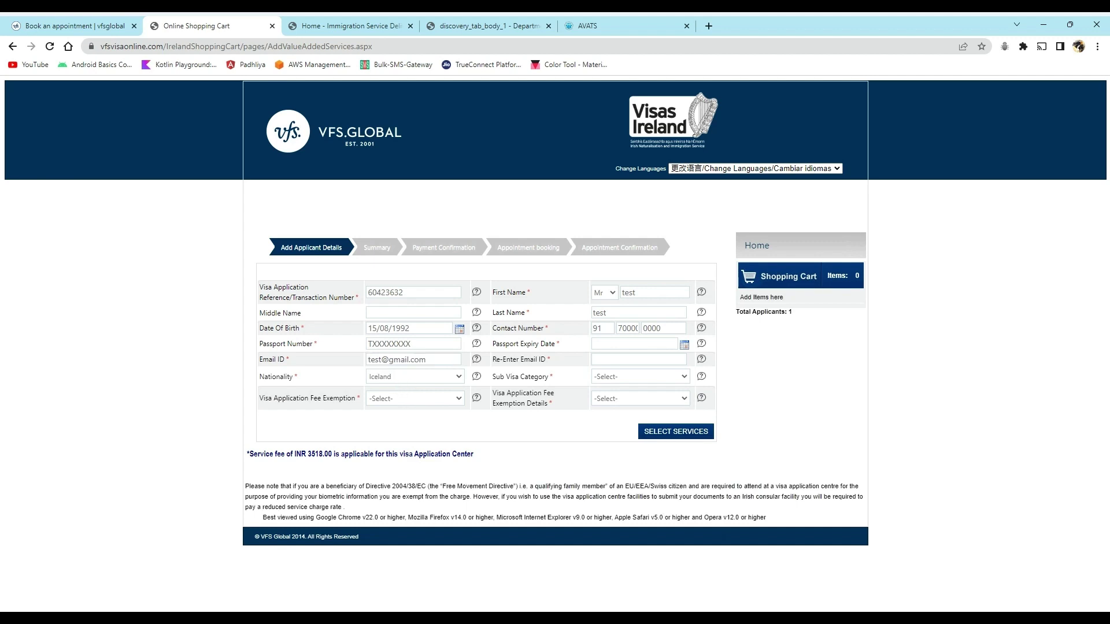
key("n")
key("n")
left_click(386, 307)
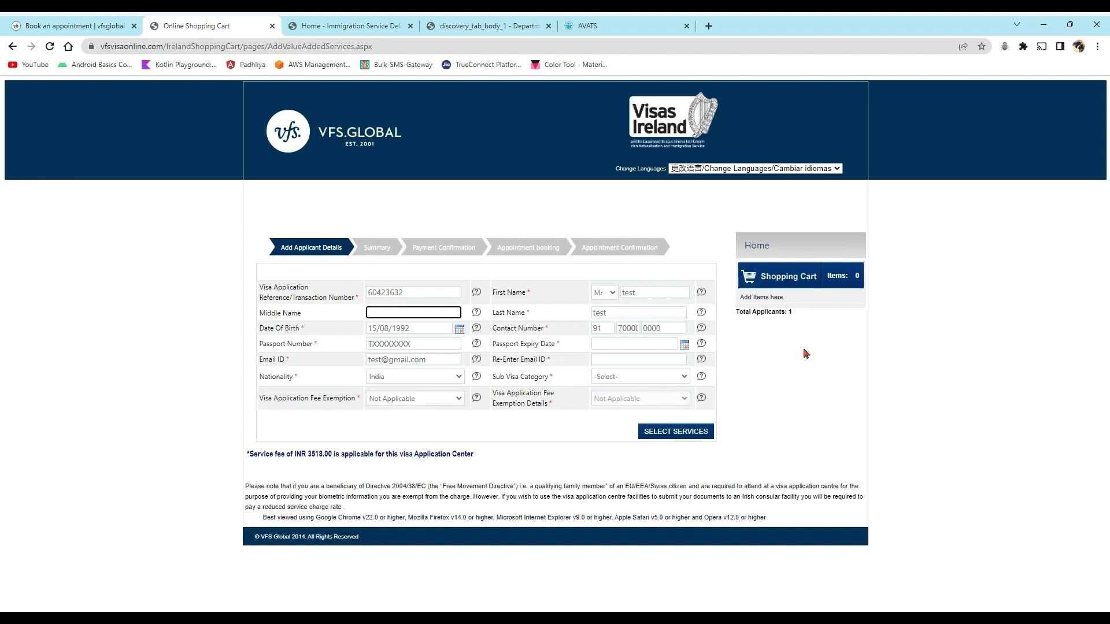
left_click(620, 378)
- Choose Employment as the sub visa category
left_click(646, 395)
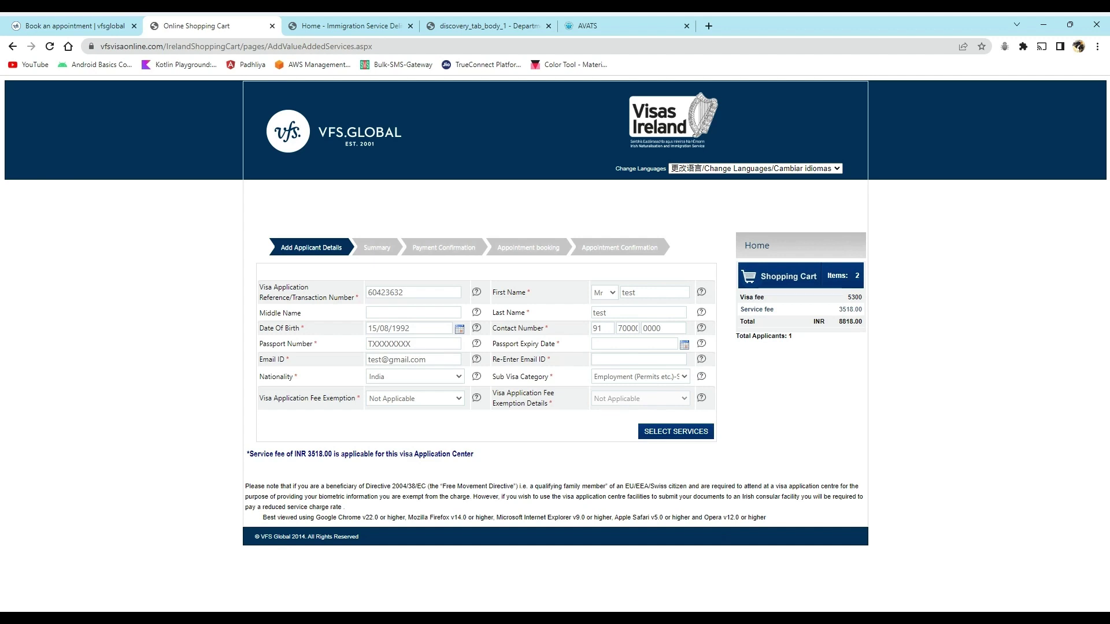
left_click(603, 440)
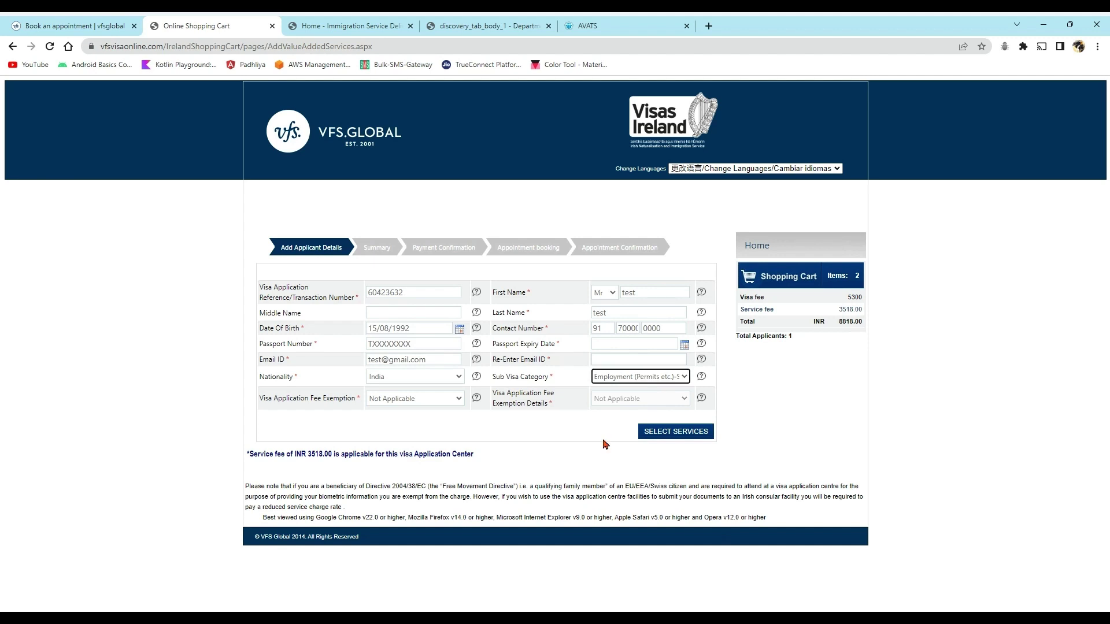
left_click(611, 403)
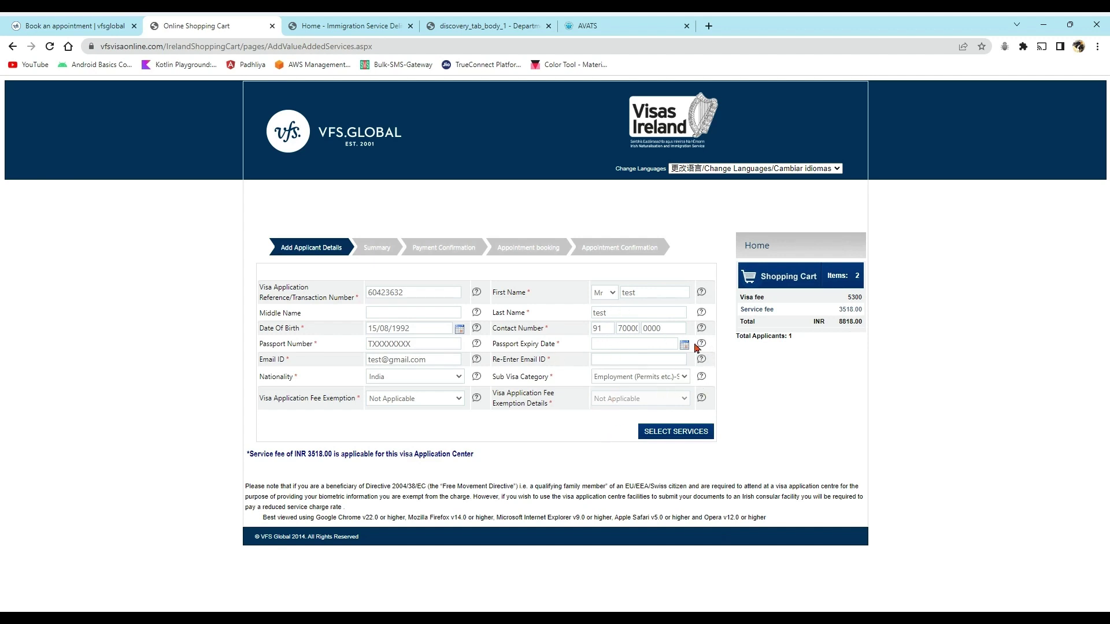
- Set passport expiry to 23/07/2019 and enter 22/07/2029 in Re-Enter Email ID
left_click(648, 347)
left_click(641, 360)
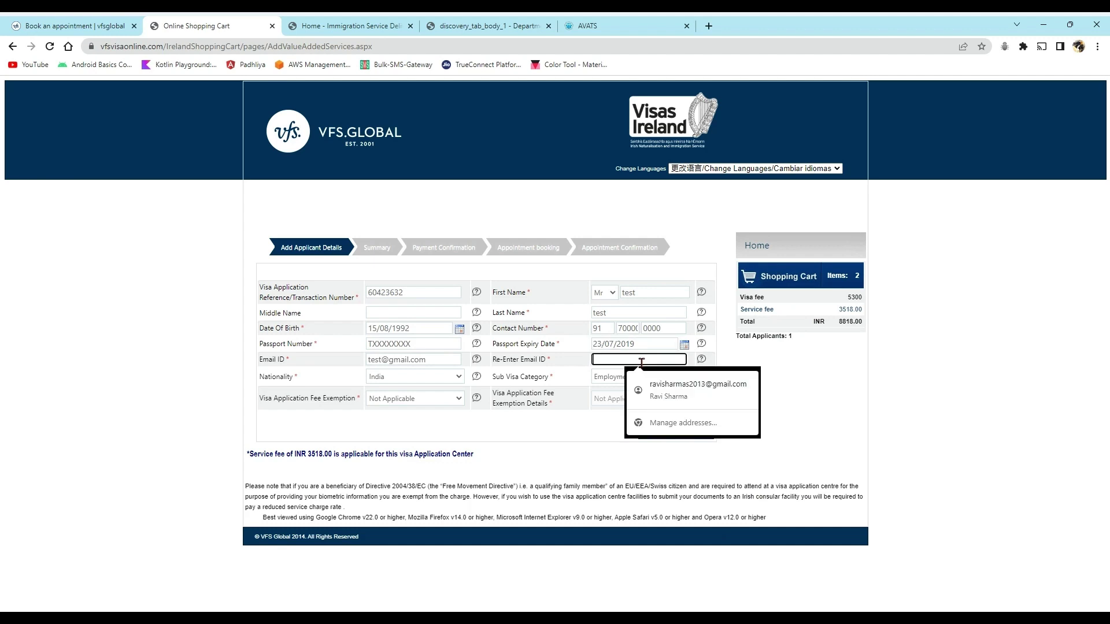
type("22/07/2029")
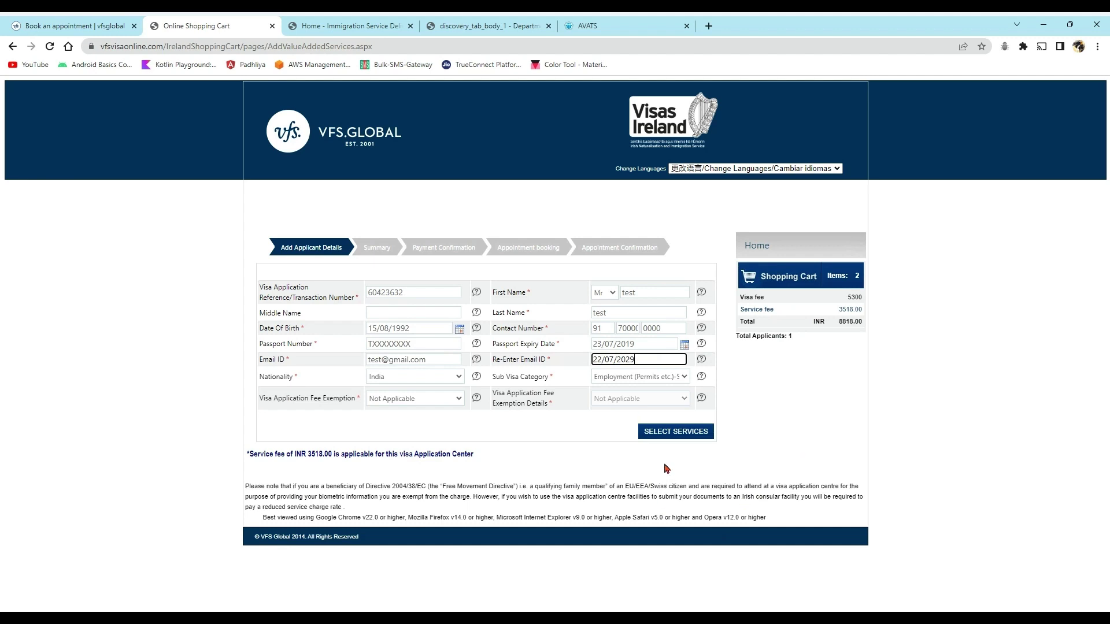
left_click(662, 429)
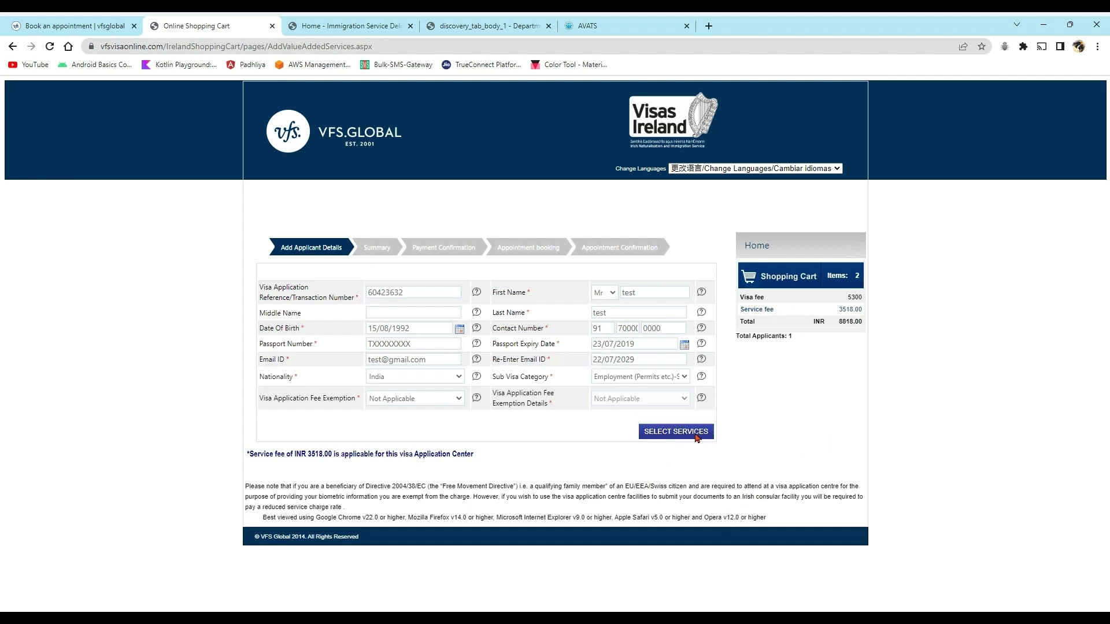
- Validate the applicant details, re-enter the contact number's middle part as 00, and resubmit
left_click(690, 436)
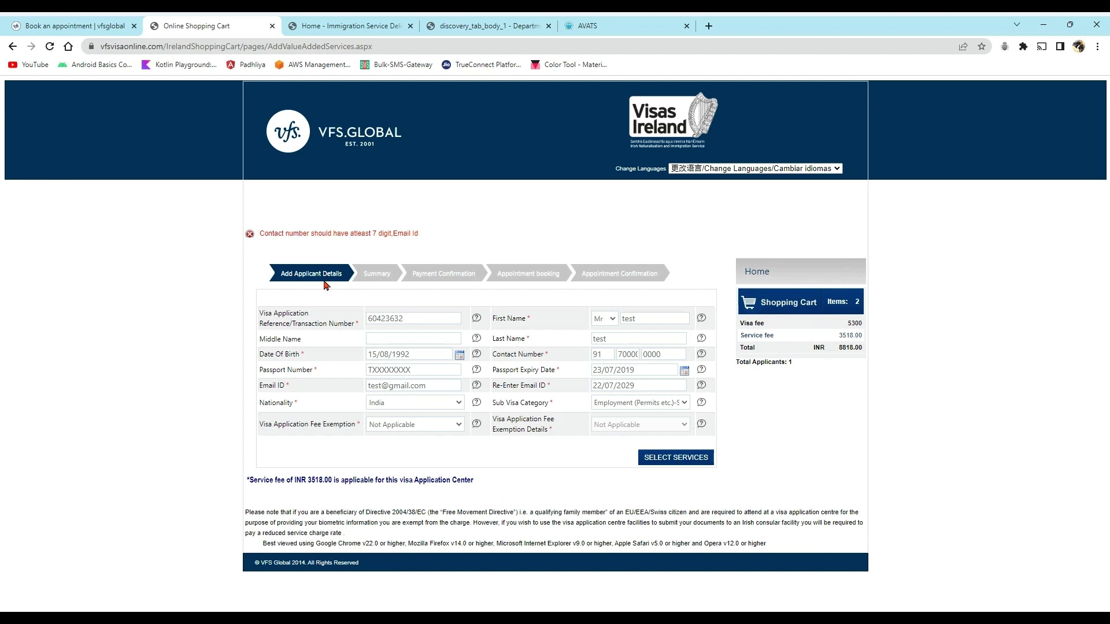
double_click(657, 356)
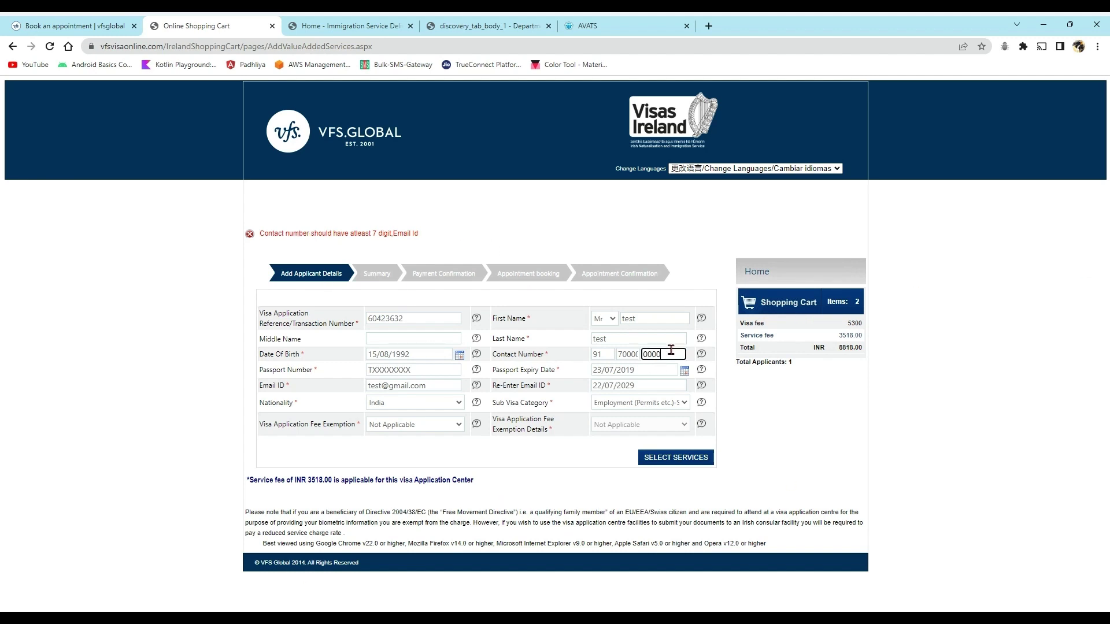
double_click(631, 356)
key("BackSpace")
left_click(659, 357)
left_click(621, 353)
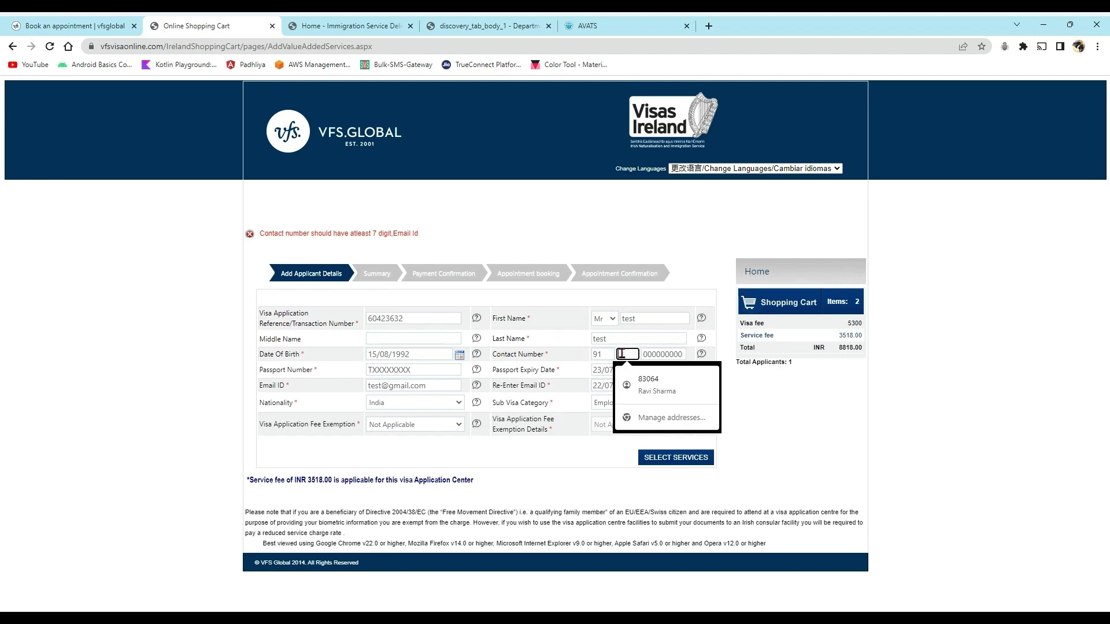
type("00")
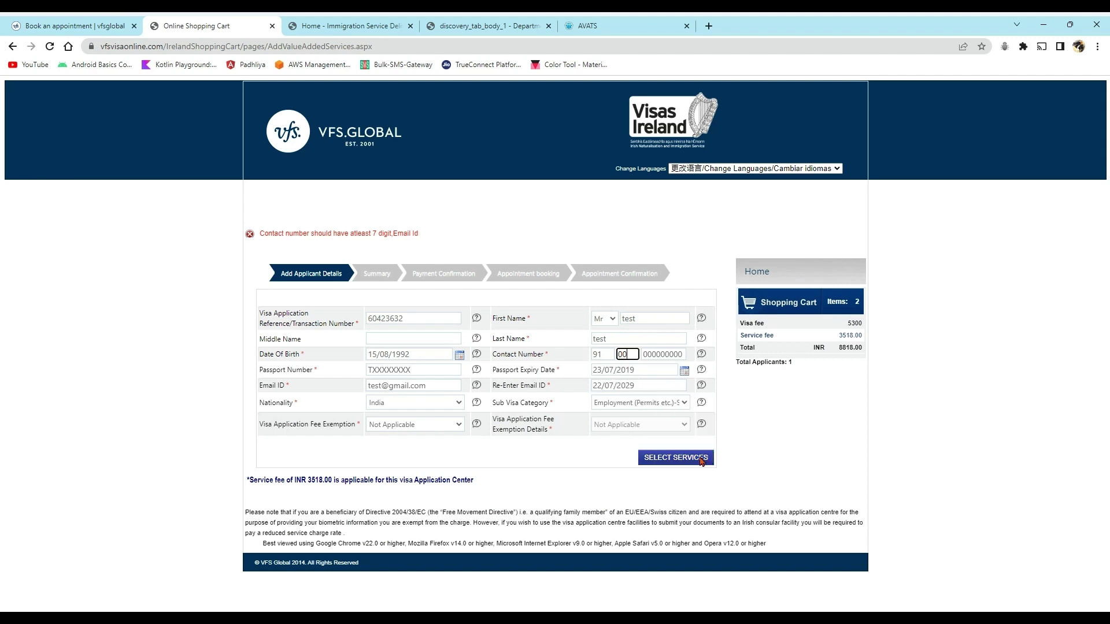
left_click(685, 460)
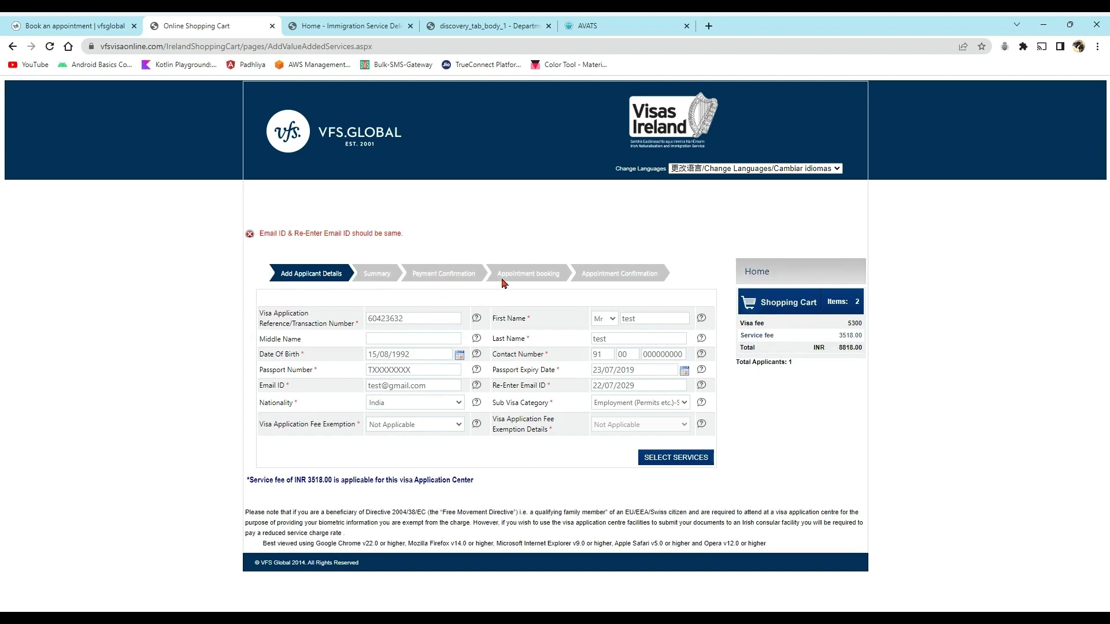
- Highlight the booking step labels and the Email ID address, then switch to the Book an appointment page
left_click_drag(499, 270, 633, 274)
left_click(442, 386)
left_click_drag(443, 386, 301, 389)
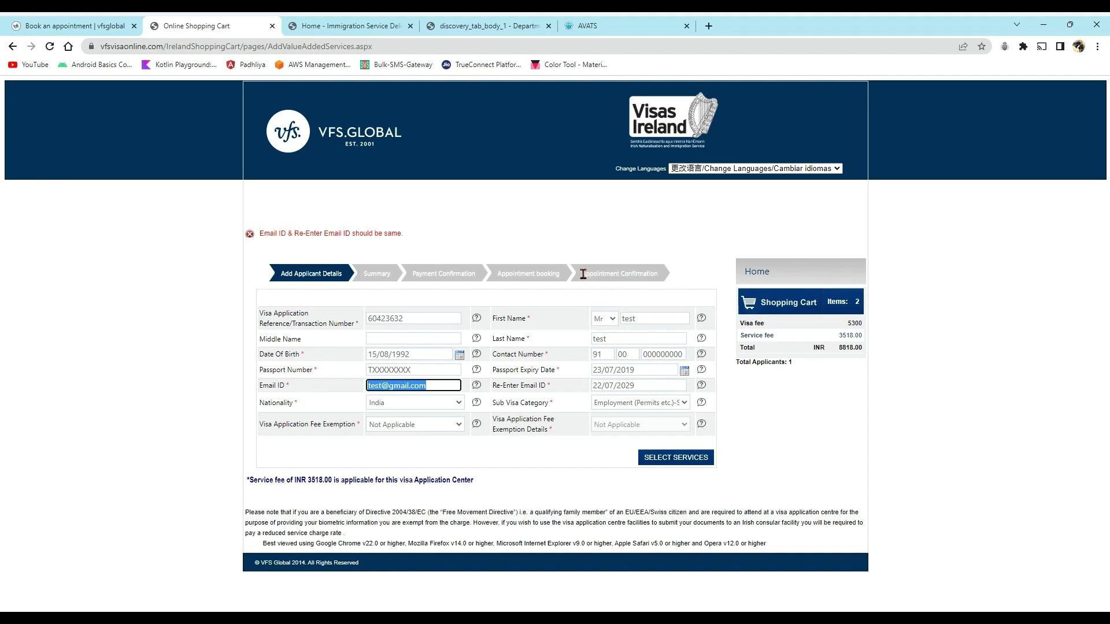
left_click_drag(582, 274, 717, 284)
left_click(1014, 388)
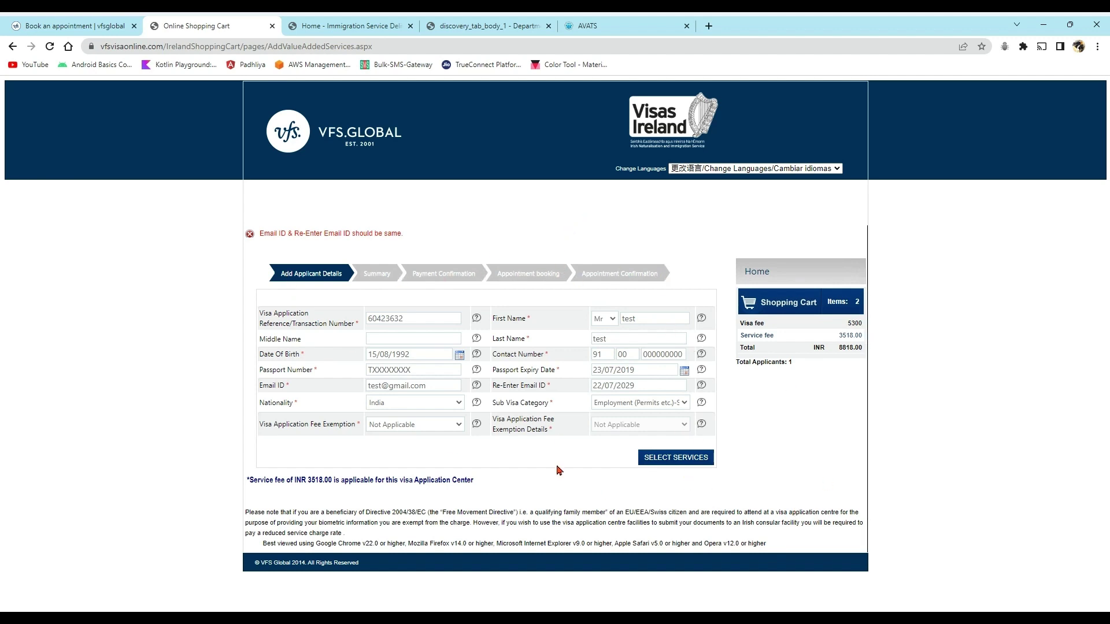
left_click(80, 27)
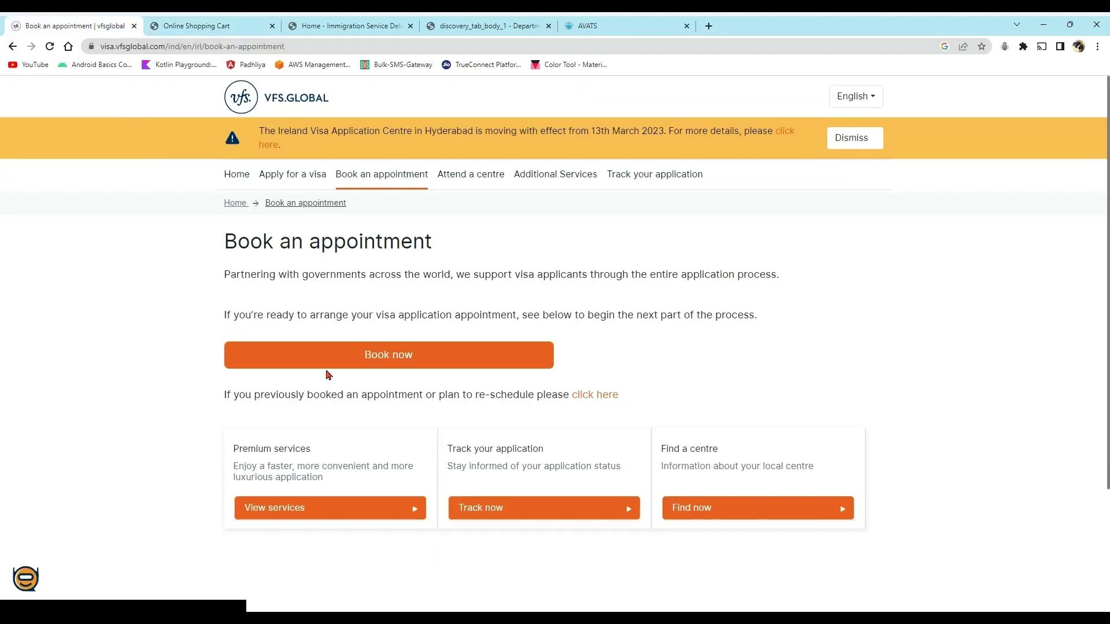
- Go back to Apply for a visa and expand step 5's details about visiting the centre
left_click(12, 46)
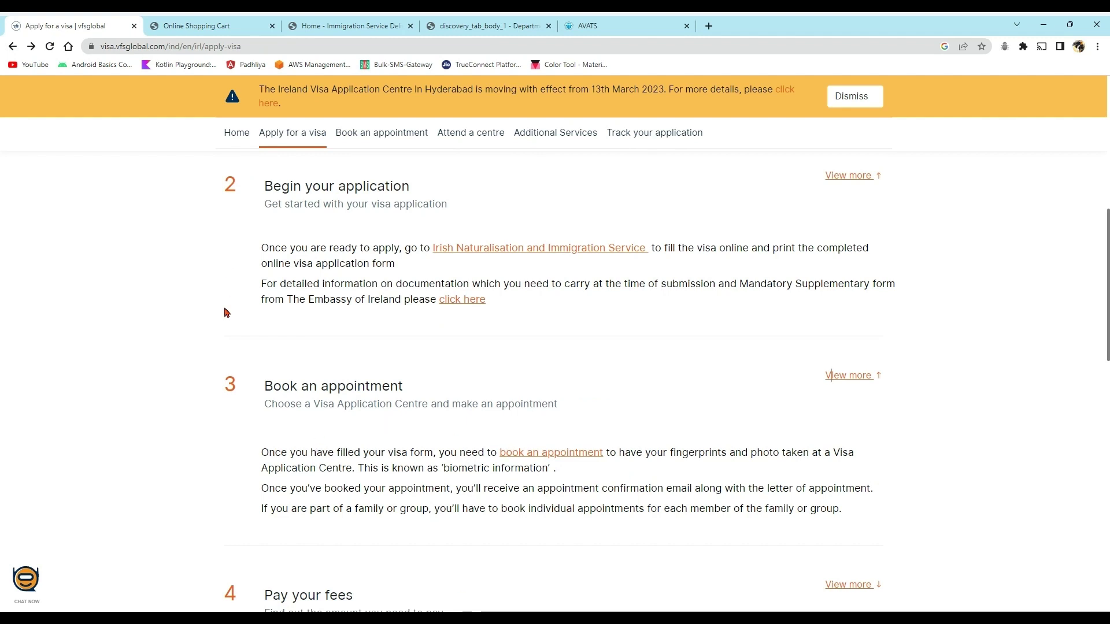
scroll(455, 398, "down", 2)
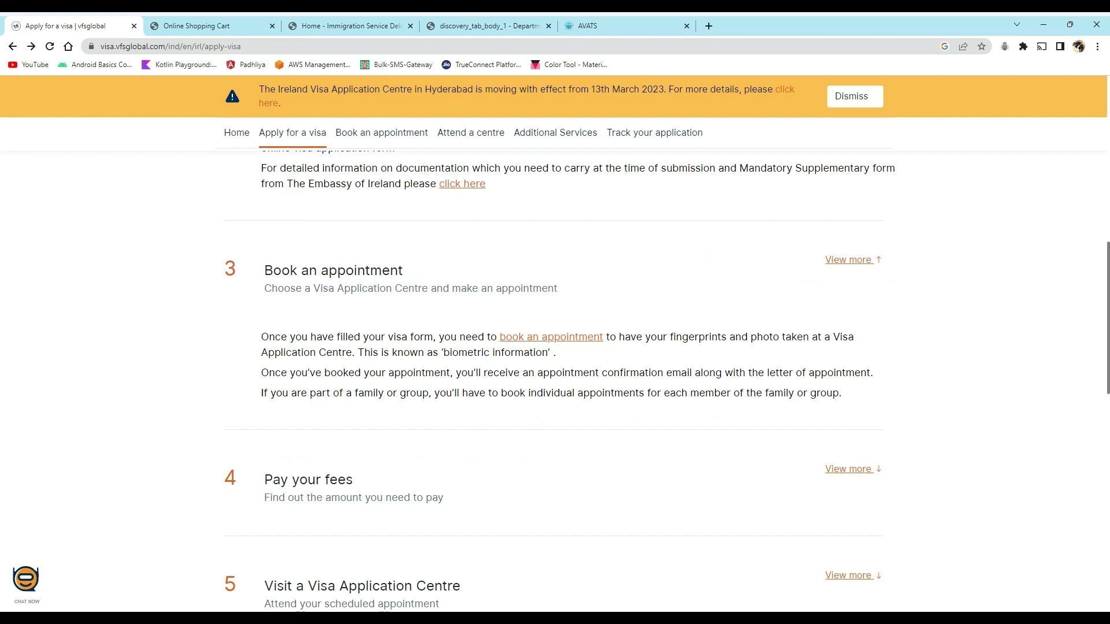
left_click_drag(1108, 370, 1108, 399)
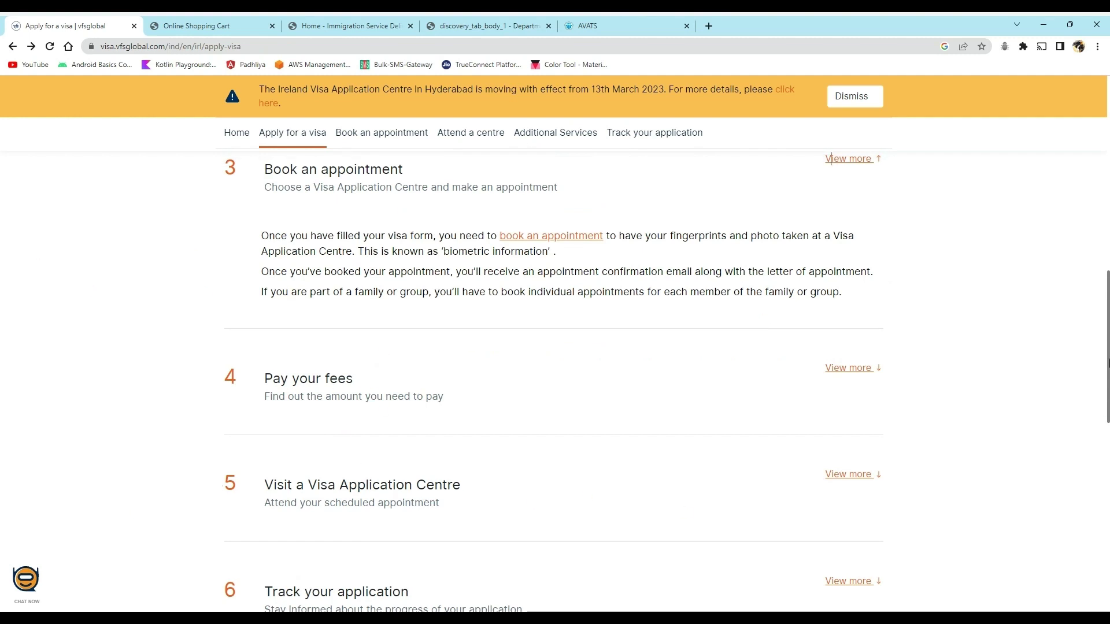
left_click_drag(1107, 345, 1103, 394)
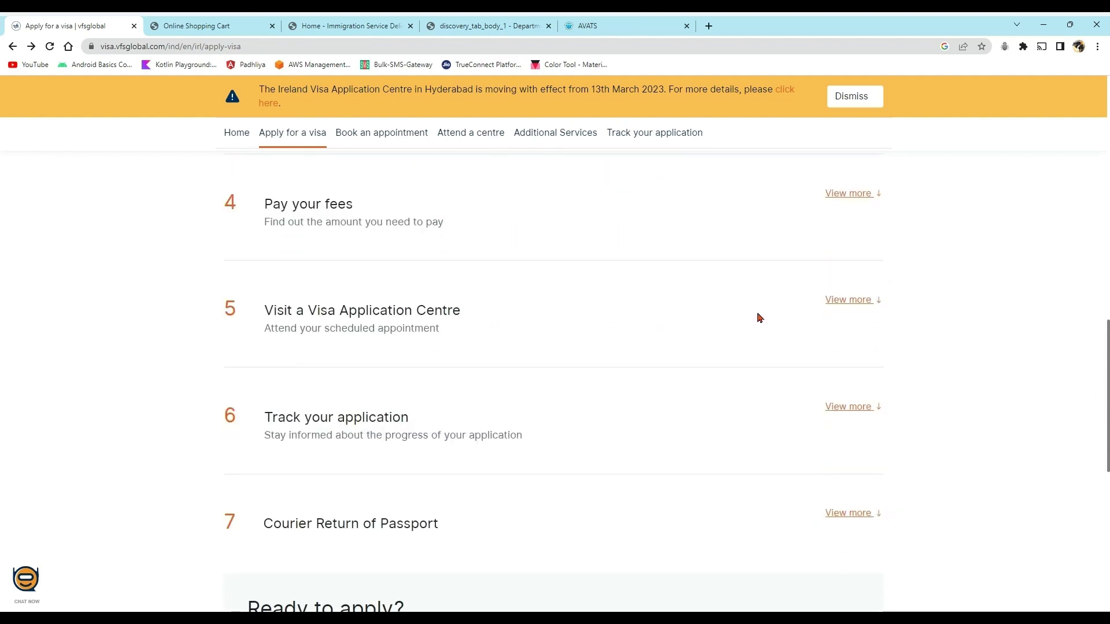
left_click(848, 300)
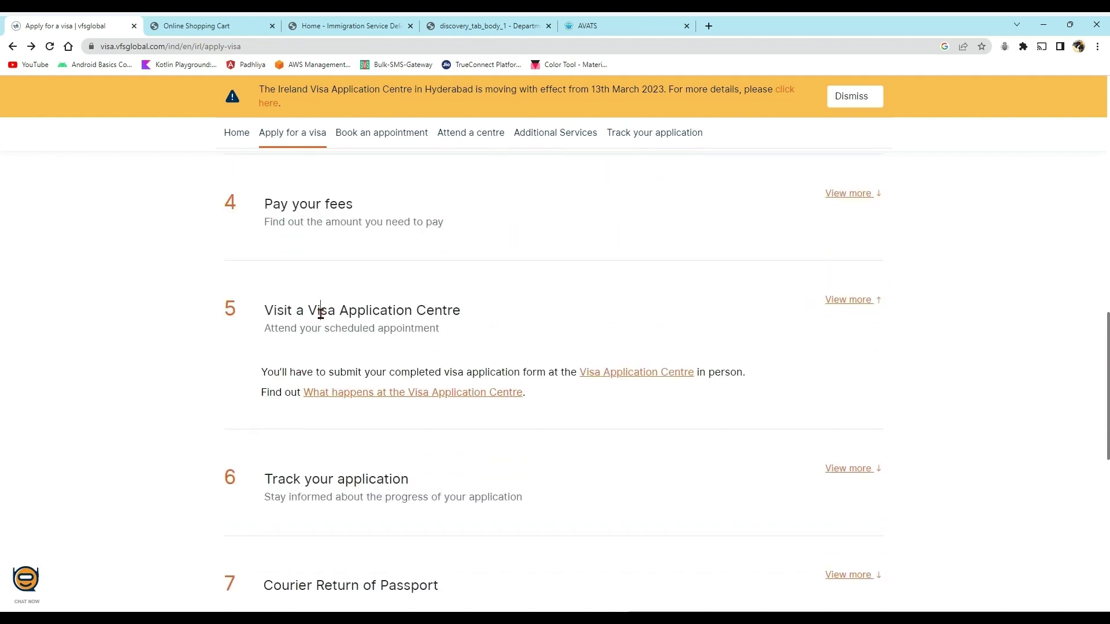
left_click_drag(320, 309, 408, 363)
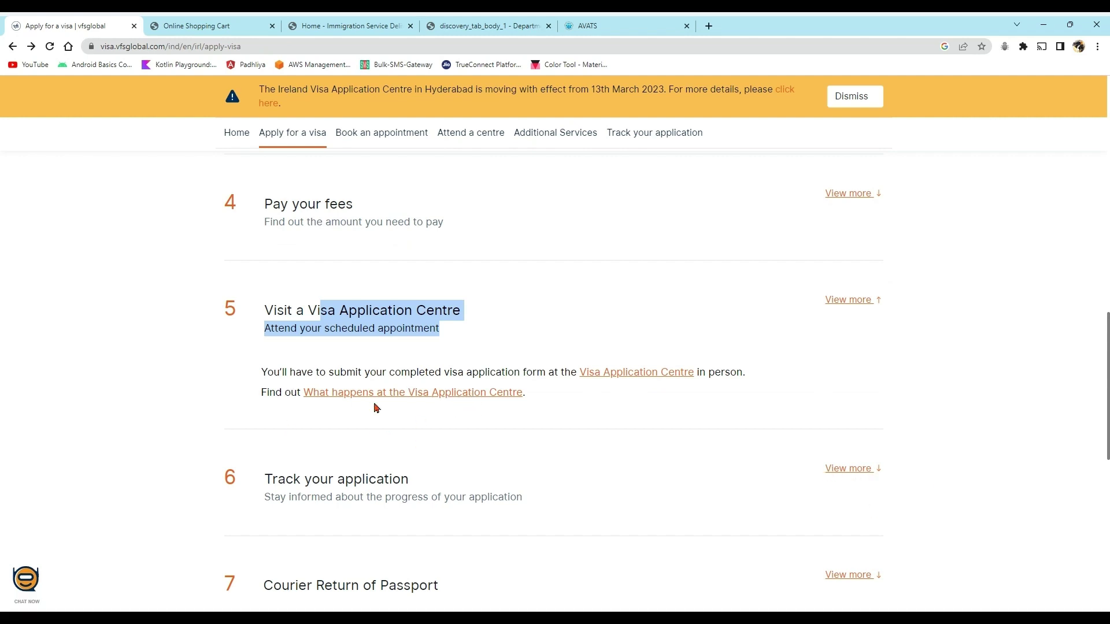
- Expand the Track your application step and open the online status tracking form
left_click(840, 466)
scroll(506, 516, "down", 1)
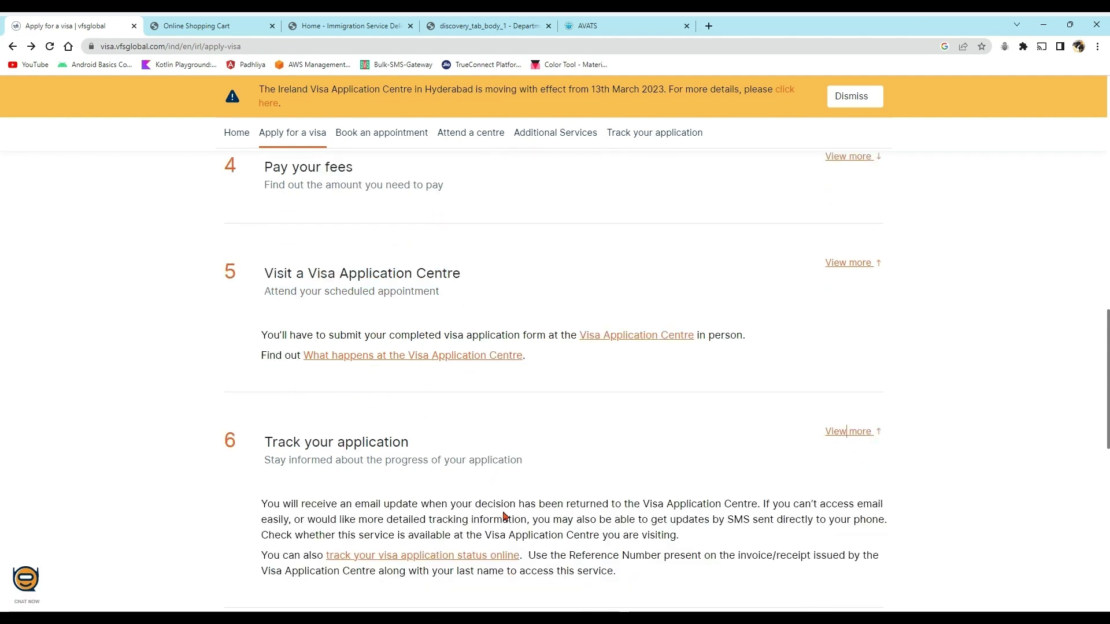
scroll(577, 463, "down", 1)
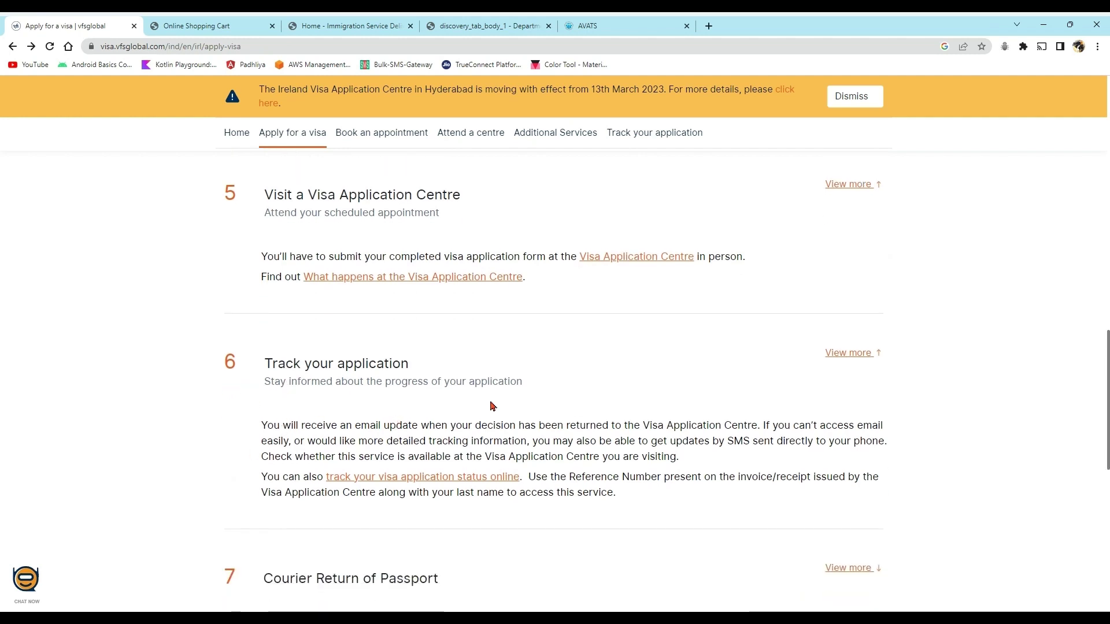
left_click(391, 477)
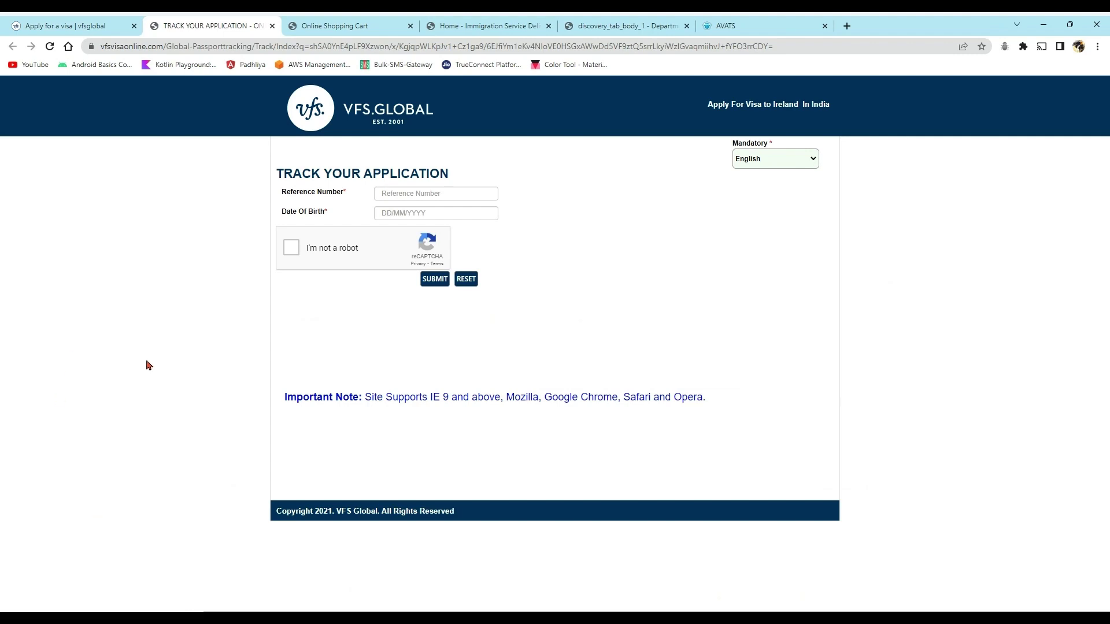
- Look over the AVATS, Online Shopping Cart, Immigration Service and tracking tabs, then scroll Apply for a visa to Ready to apply
left_click(738, 25)
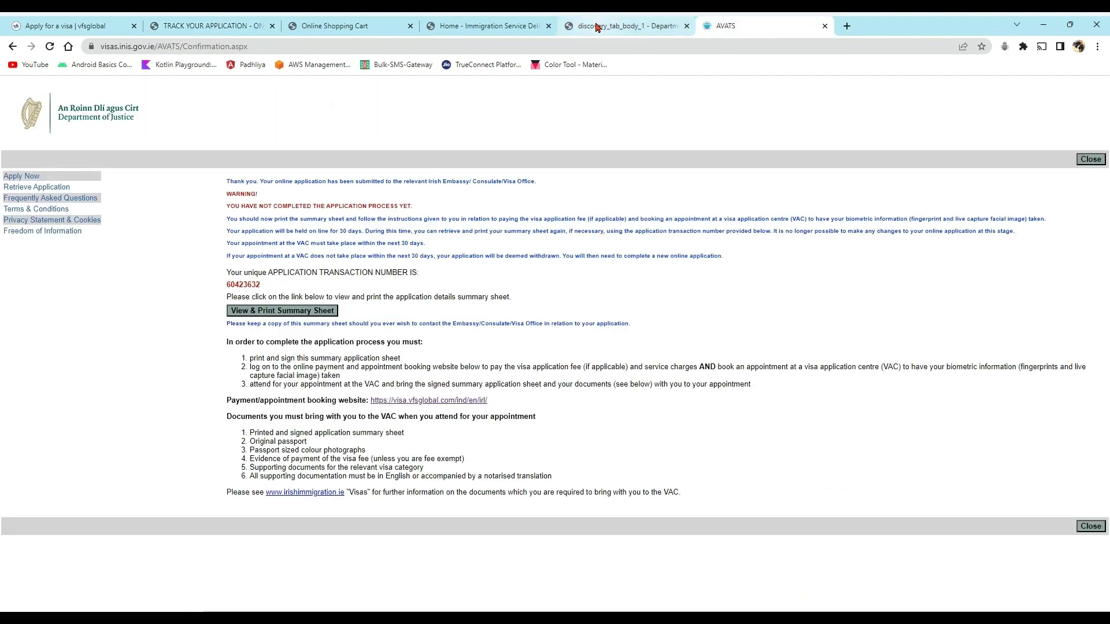
left_click(399, 26)
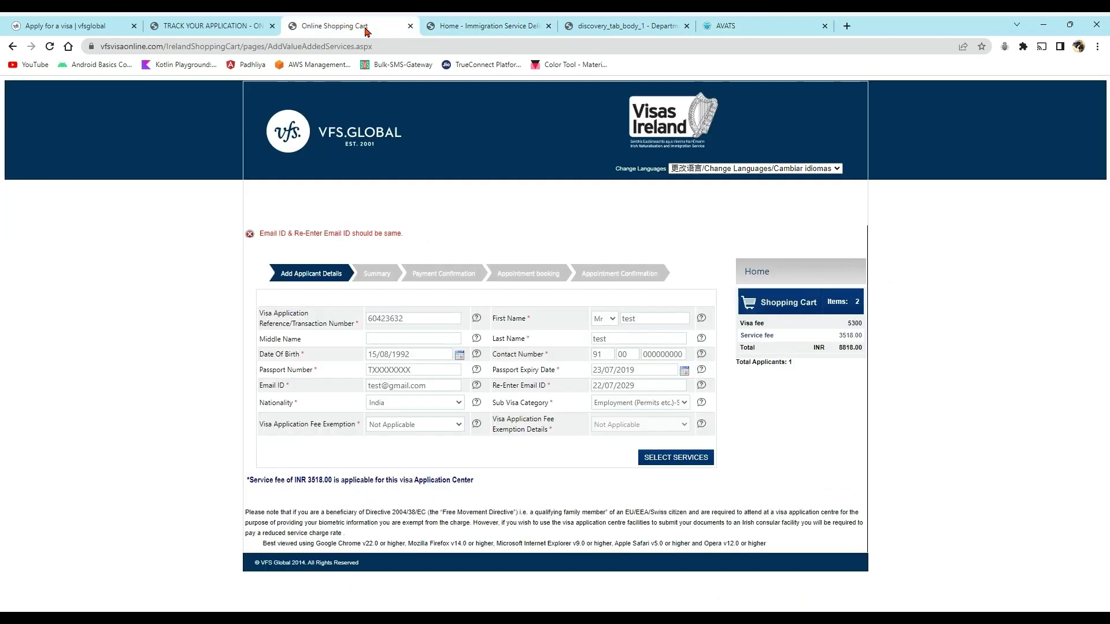
left_click(497, 25)
left_click(220, 32)
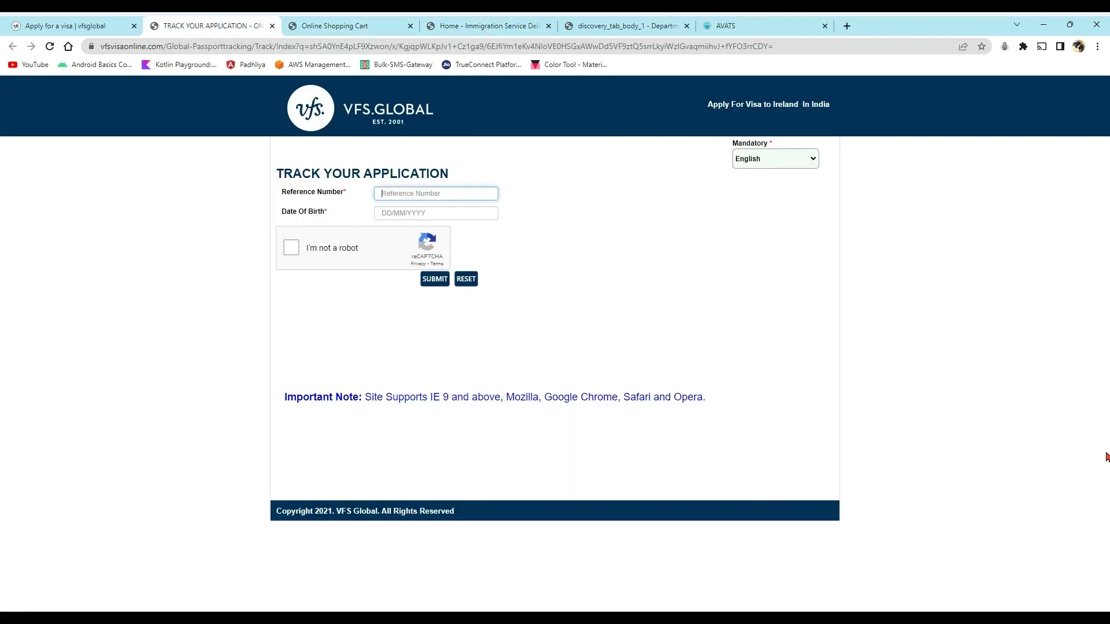
left_click(421, 214)
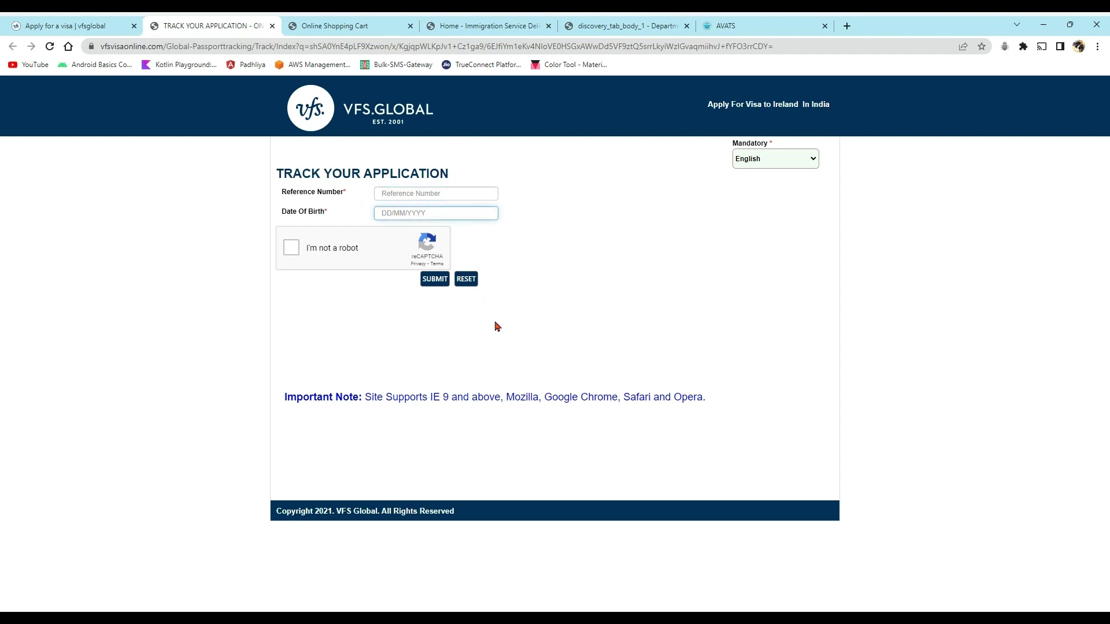
left_click(49, 28)
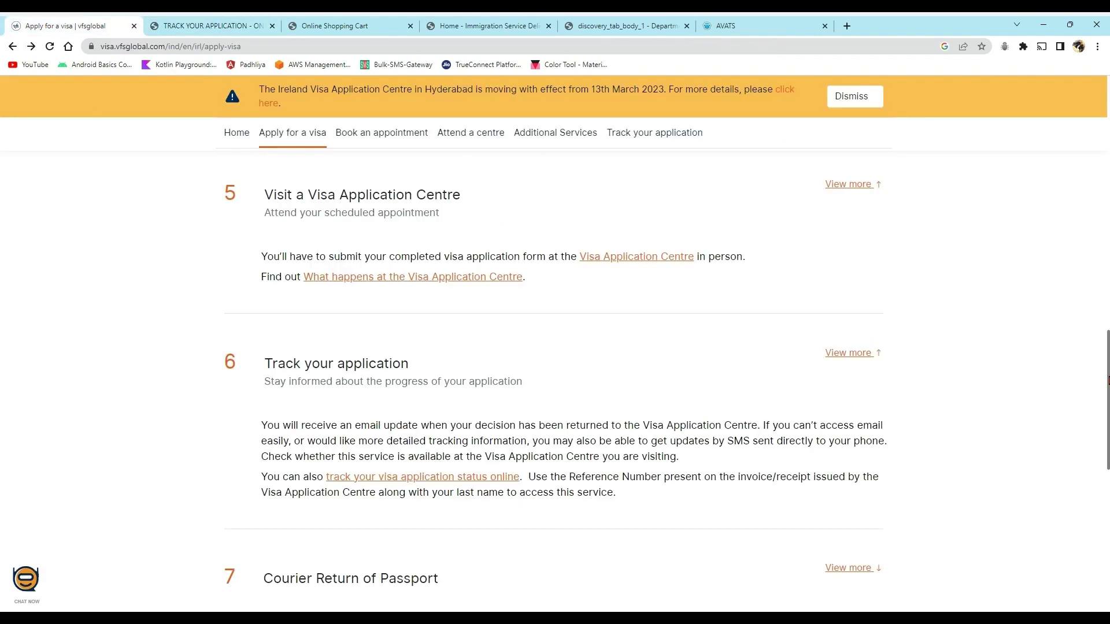
left_click_drag(1107, 380, 1104, 452)
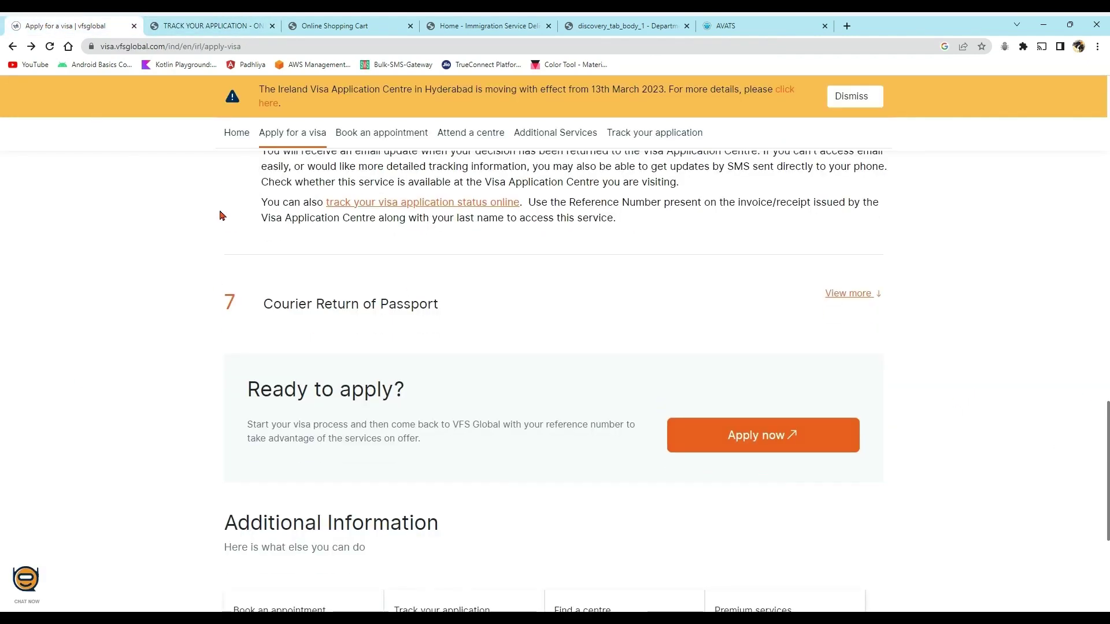